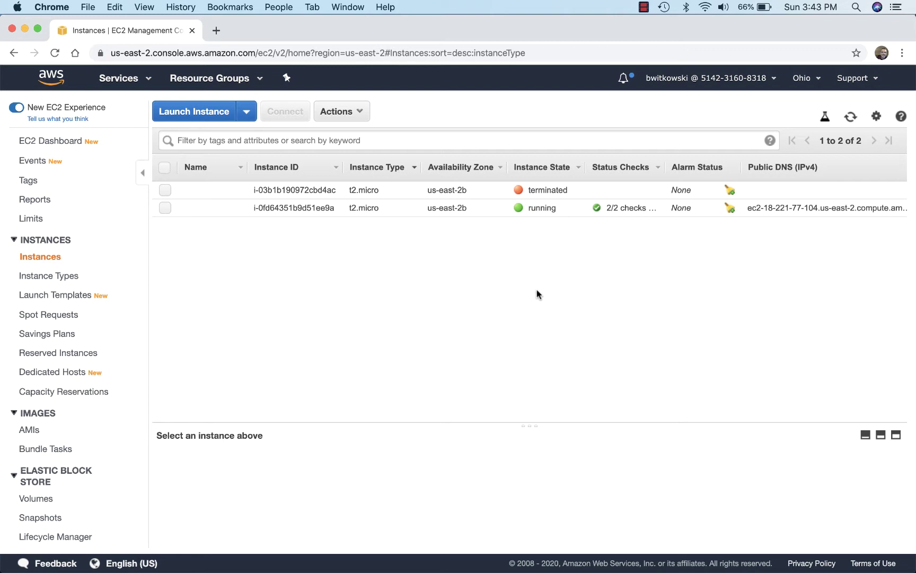
# Select only the running t2.micro instance and stop it, confirming the stop request.
pyautogui.doubleClick(546, 190)
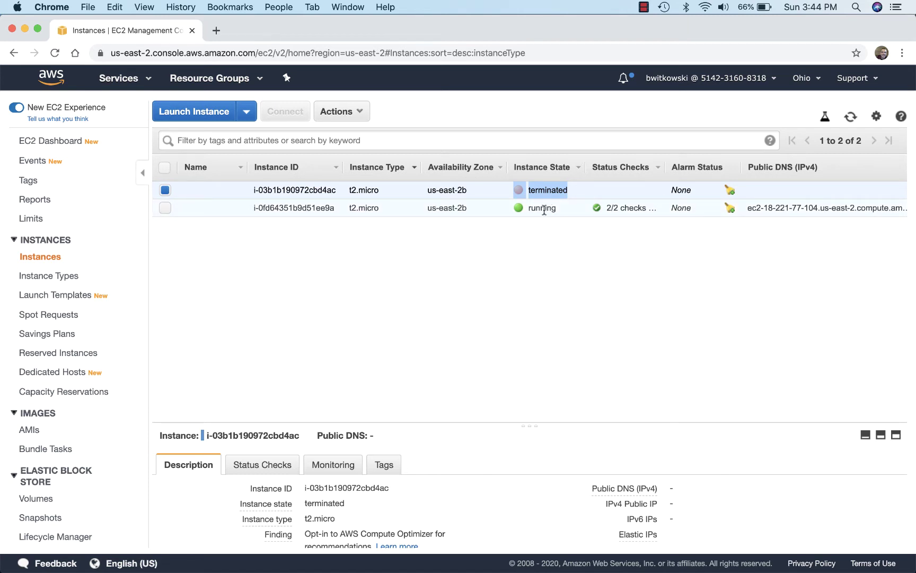
pyautogui.click(164, 208)
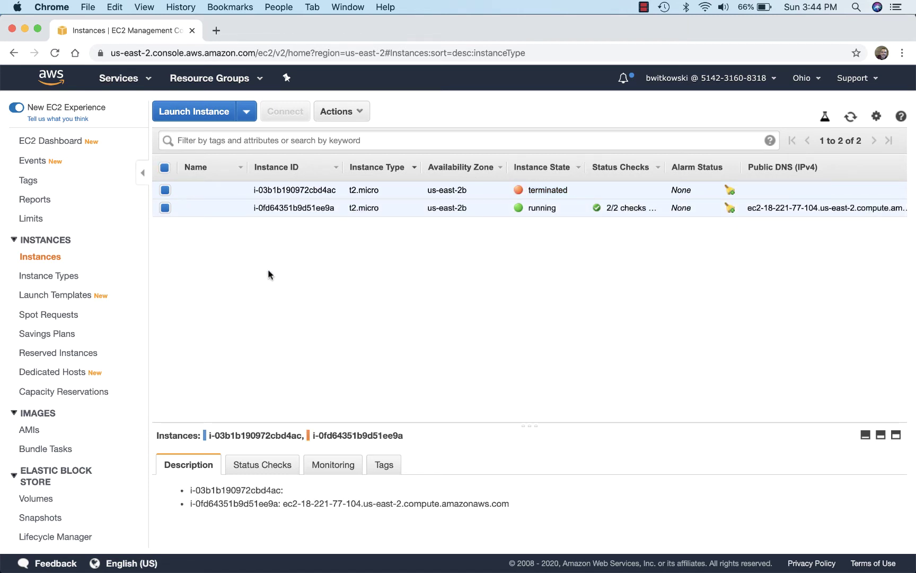
pyautogui.click(165, 191)
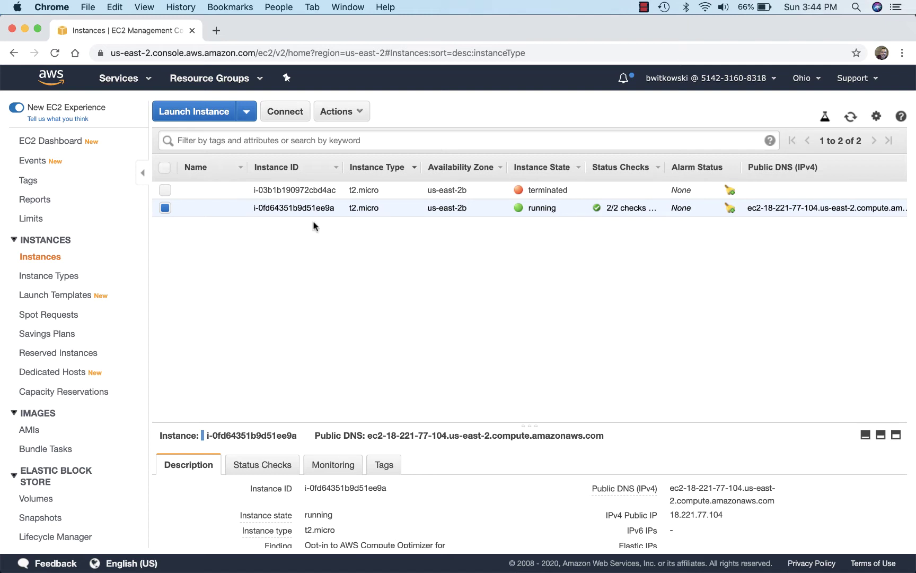
pyautogui.click(339, 111)
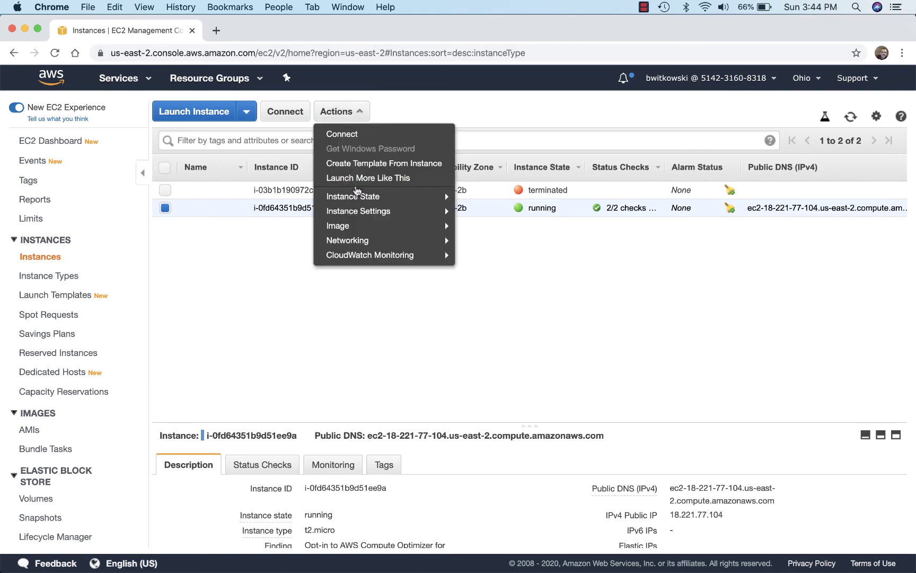
pyautogui.moveTo(358, 197)
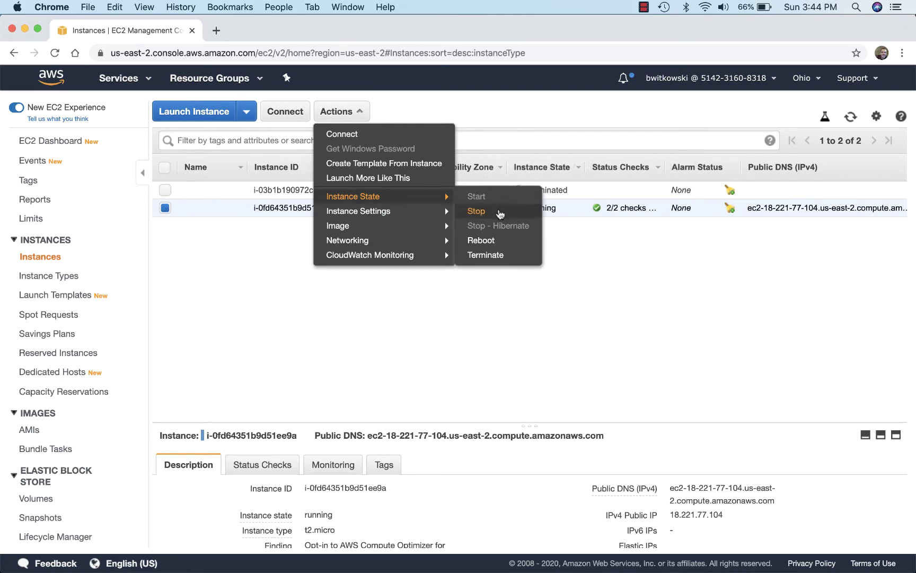
pyautogui.click(497, 211)
pyautogui.click(600, 399)
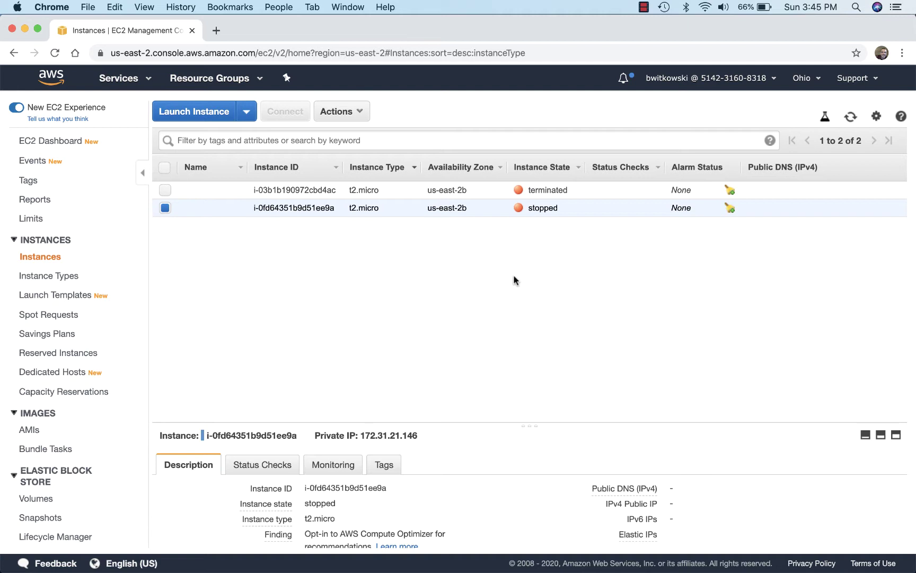
# Review the instance state actions available for the stopped t2.micro instance and compare its state with the terminated one.
pyautogui.doubleClick(551, 192)
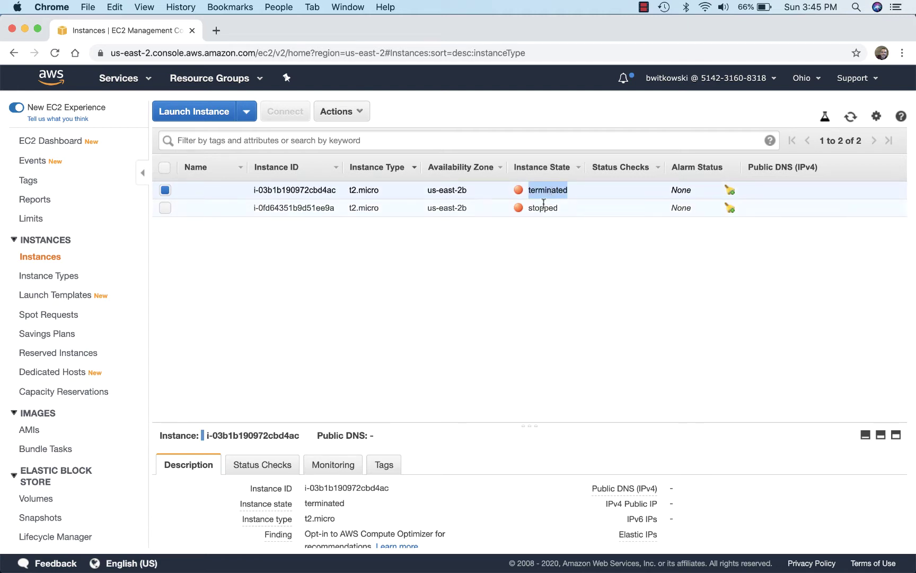
pyautogui.click(165, 208)
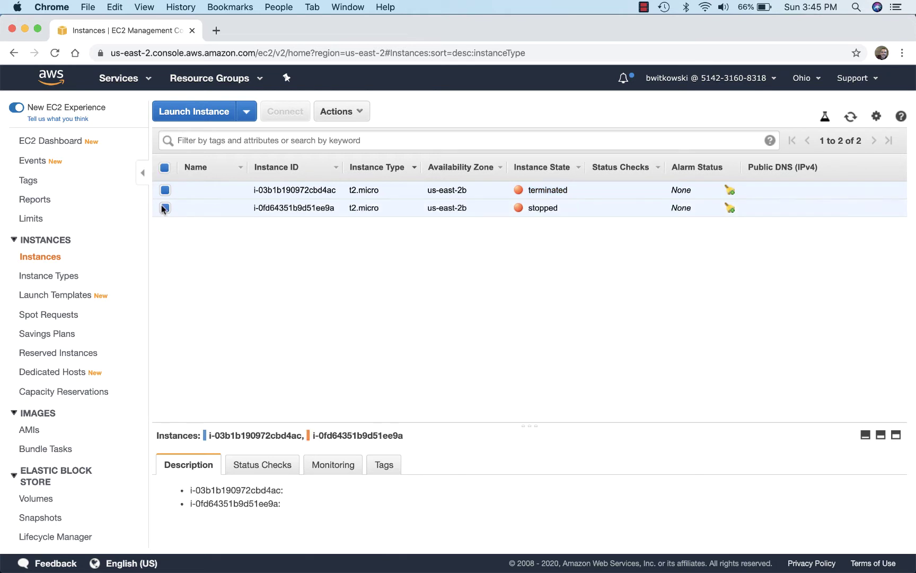
pyautogui.click(165, 190)
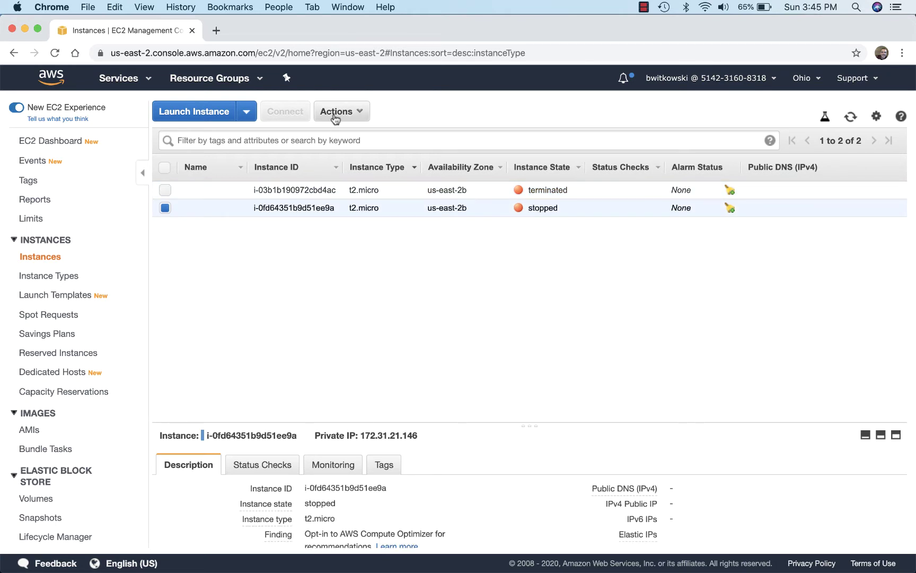
pyautogui.click(350, 112)
pyautogui.moveTo(377, 197)
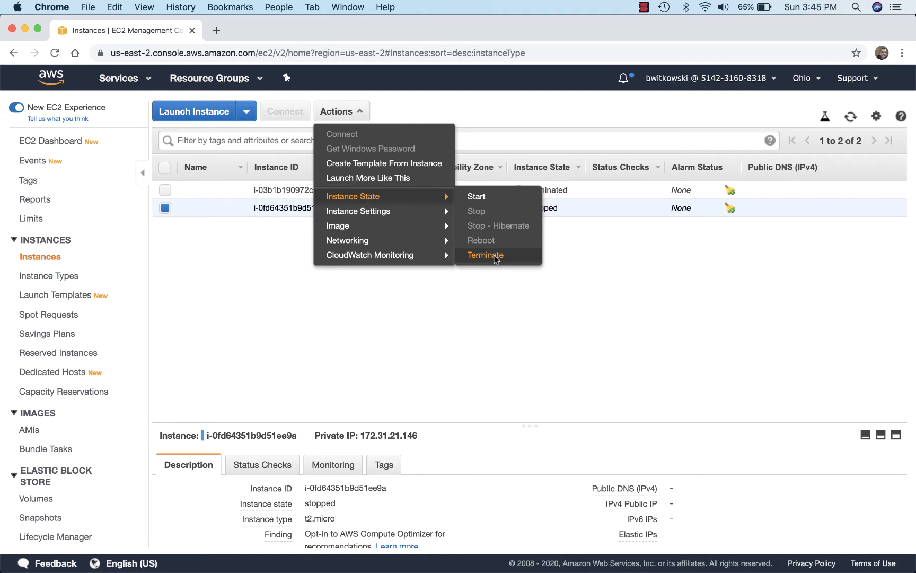
pyautogui.click(501, 340)
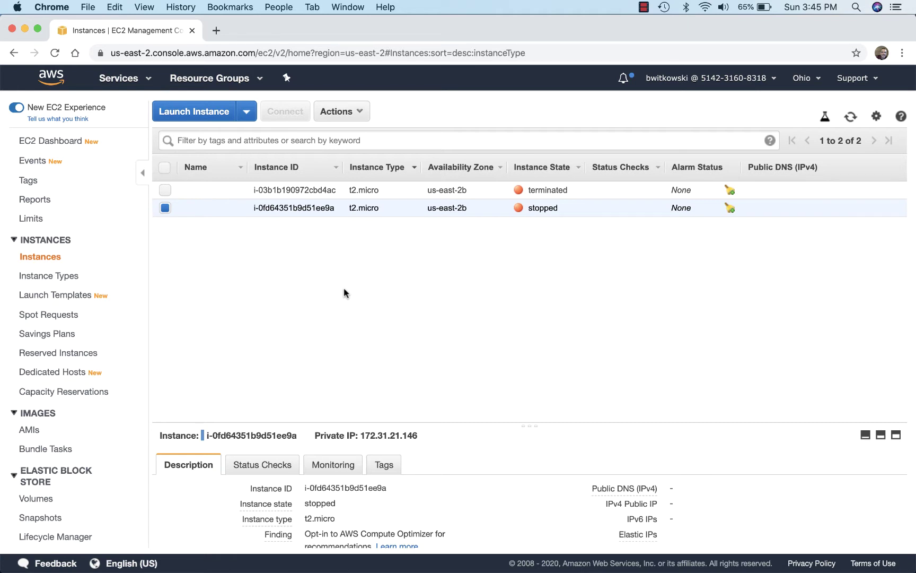
pyautogui.doubleClick(544, 207)
pyautogui.doubleClick(556, 191)
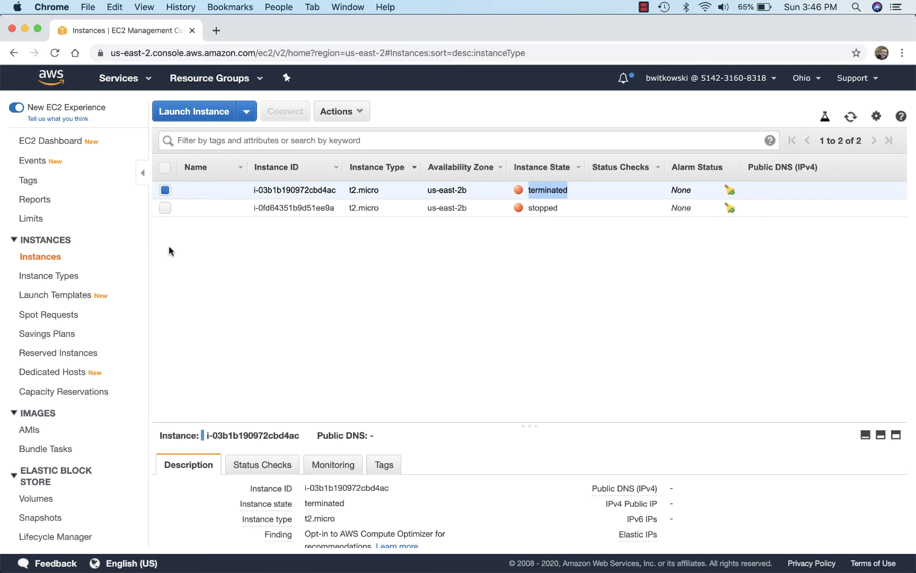
# Start launching a new instance and browse the machine images limited to free tier only.
pyautogui.click(195, 111)
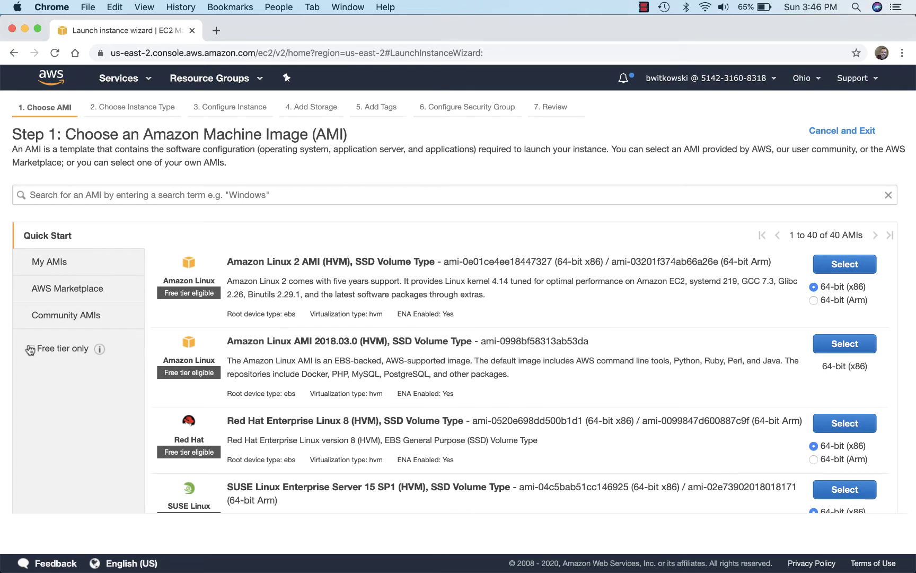
pyautogui.click(30, 350)
pyautogui.scroll(-10, 347, 339)
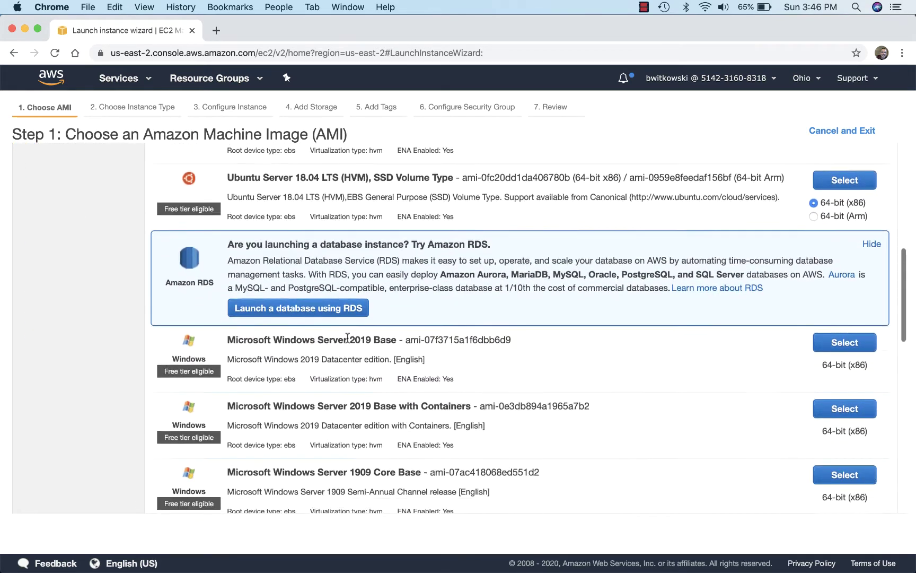
pyautogui.scroll(-5, 348, 338)
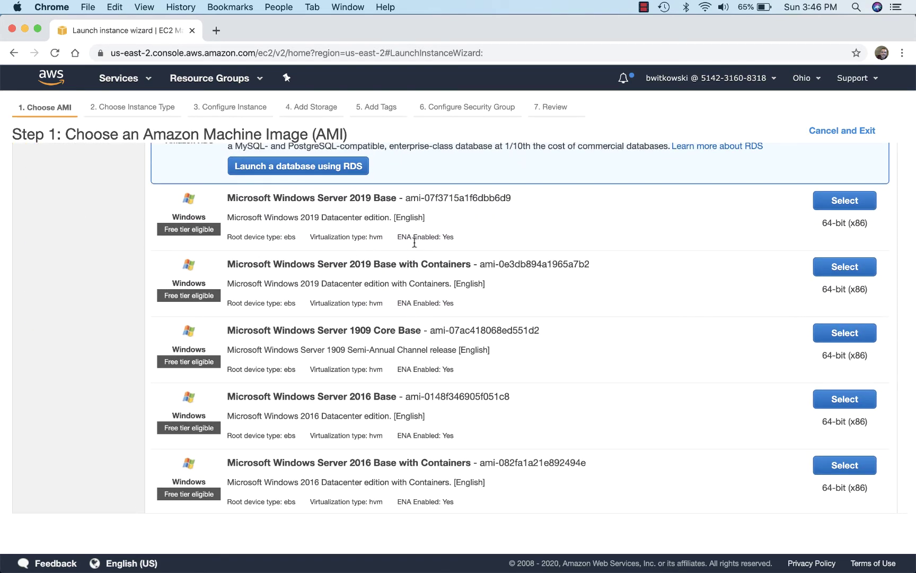
pyautogui.scroll(-1, 404, 325)
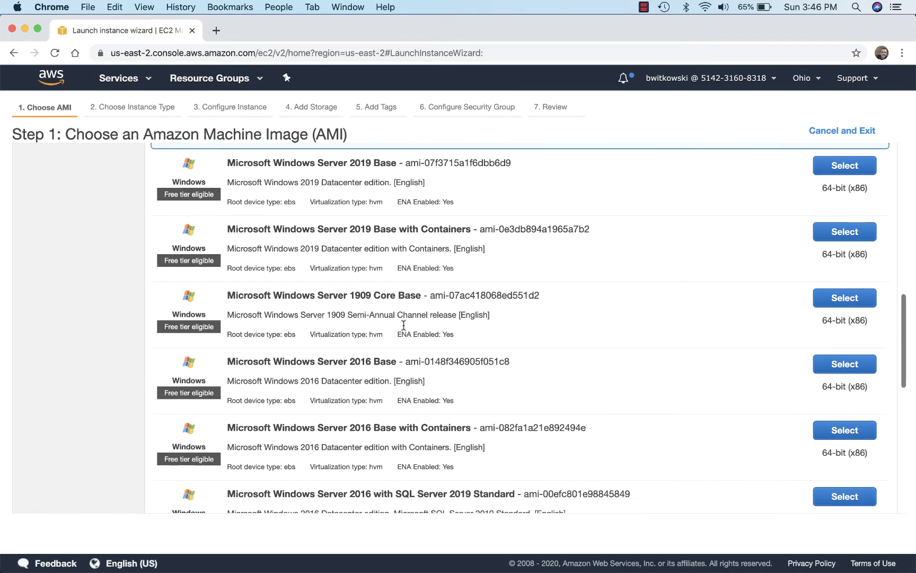
pyautogui.scroll(-2, 403, 325)
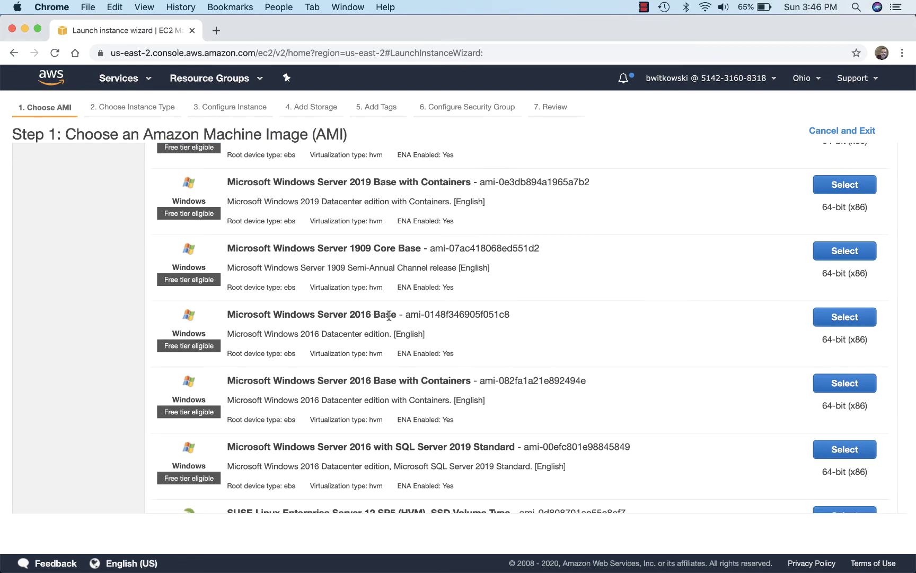
pyautogui.scroll(20, 388, 316)
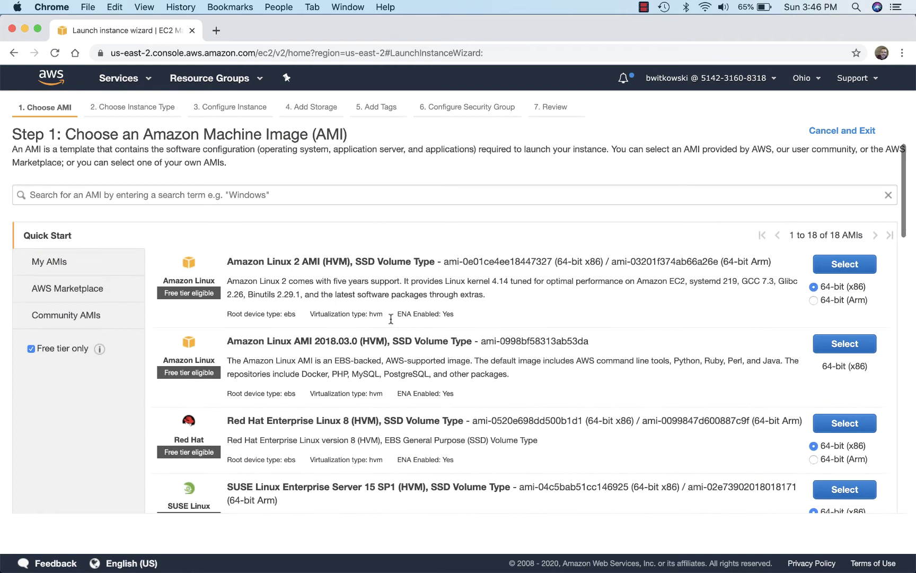
# Remove the free-tier-only filter and select the Microsoft Windows Server 2016 Base image for the new instance.
pyautogui.click(53, 349)
pyautogui.scroll(-5, 392, 350)
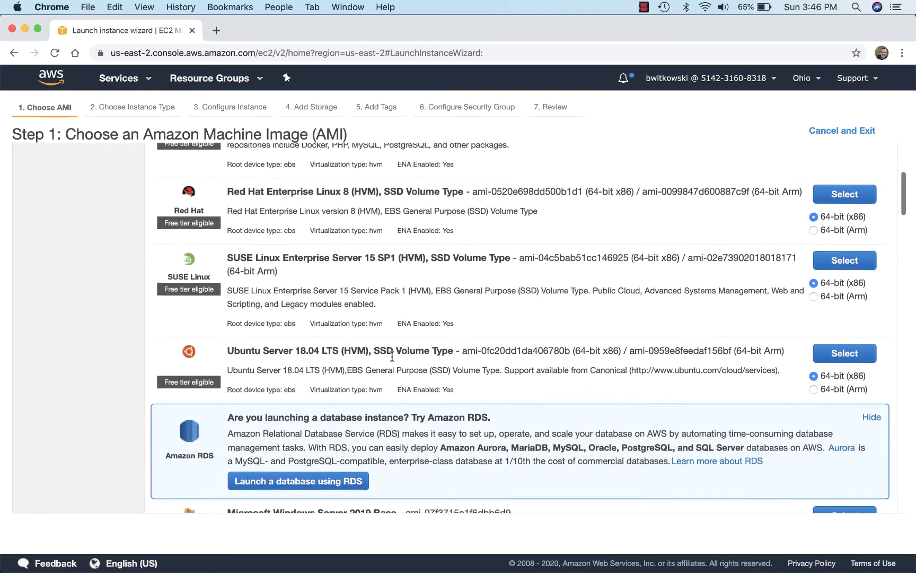
pyautogui.scroll(-12, 393, 356)
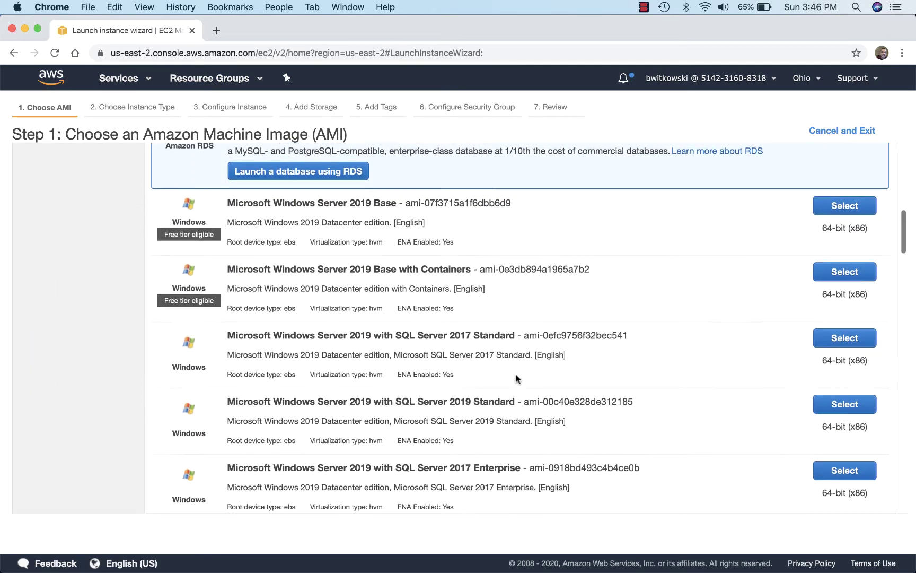
pyautogui.scroll(-15, 516, 378)
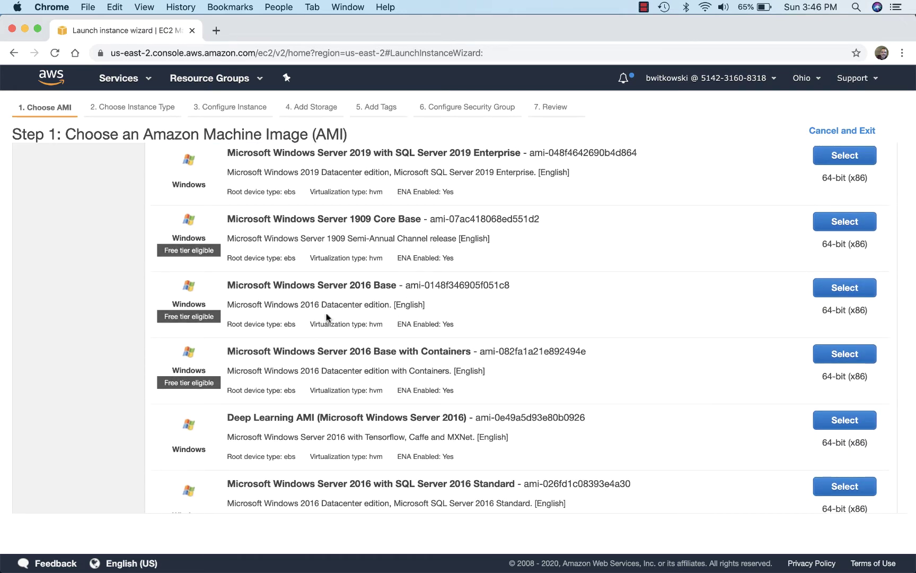
pyautogui.click(844, 294)
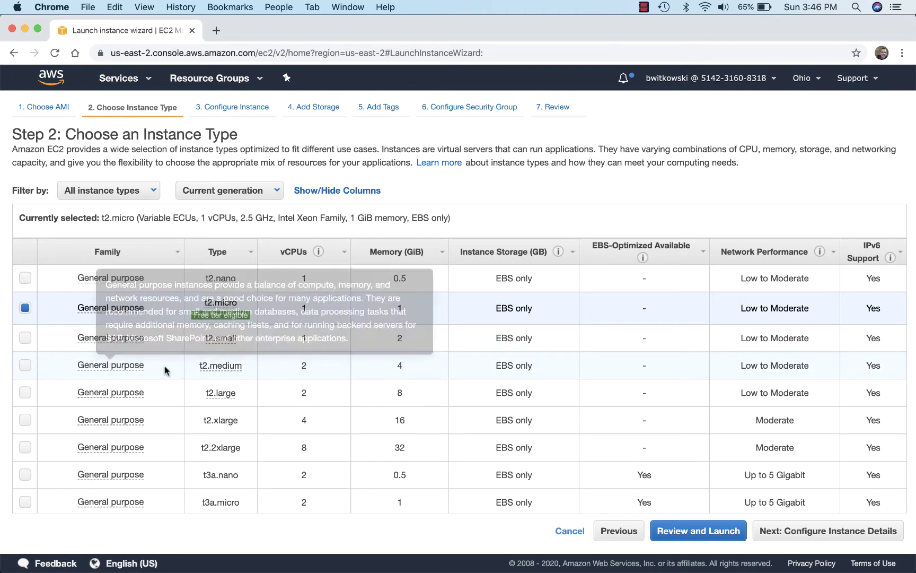
# Open the Amazon EC2 details page from the t2.medium description and examine the instance families from General Purpose to Storage Optimized.
pyautogui.moveTo(214, 366)
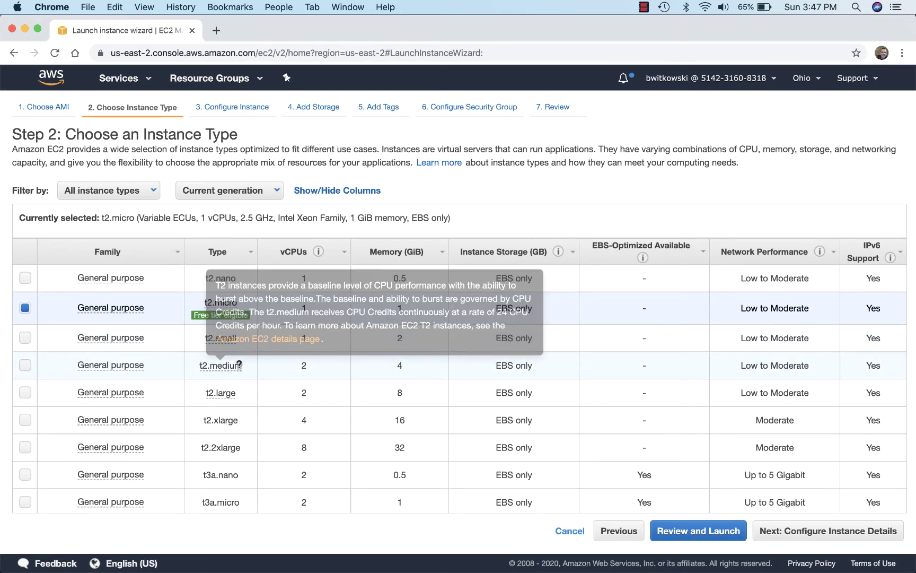
pyautogui.click(246, 341)
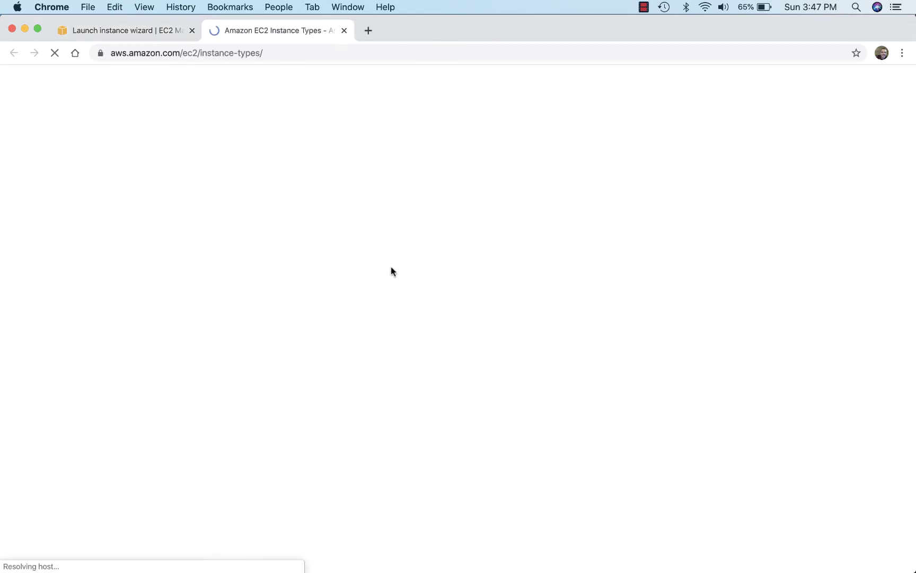
pyautogui.scroll(-5, 460, 323)
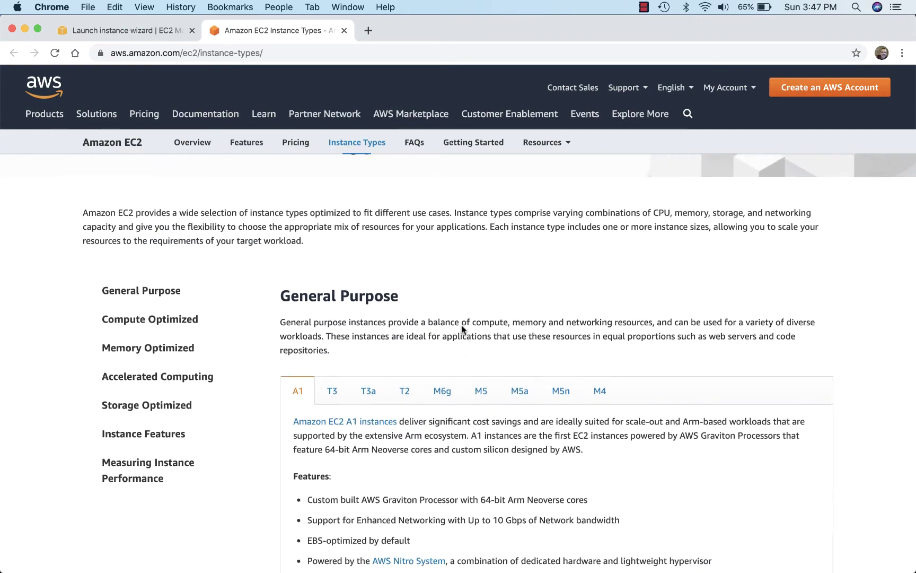
pyautogui.scroll(-10, 462, 326)
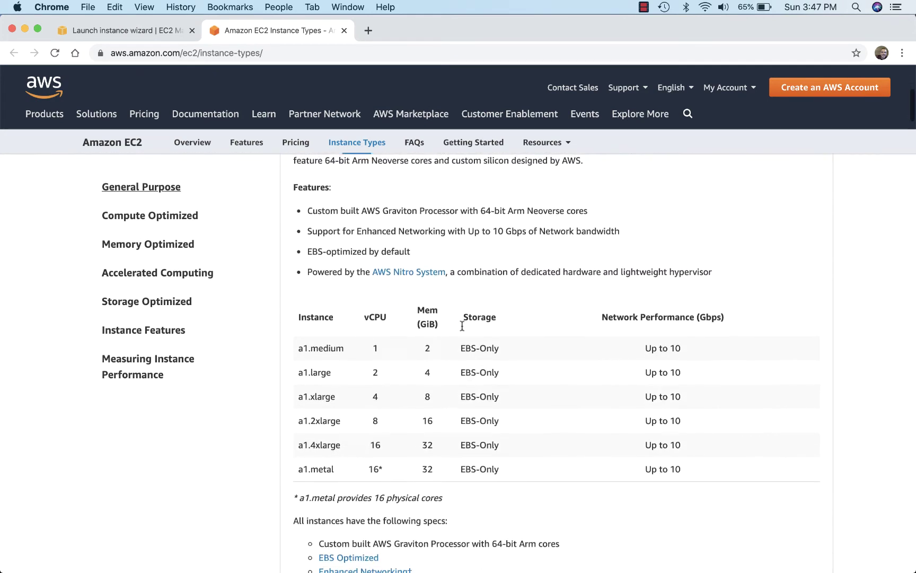
pyautogui.scroll(-15, 462, 328)
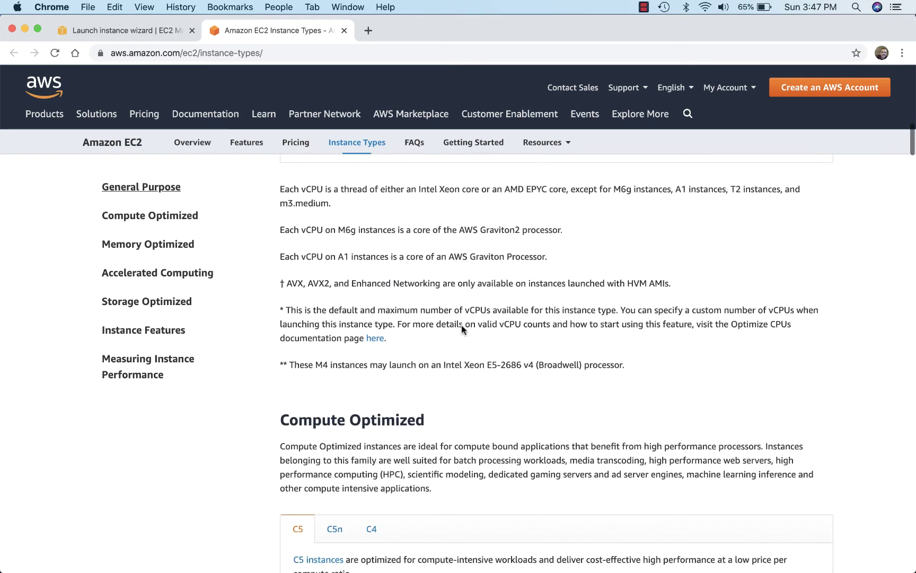
pyautogui.scroll(-10, 462, 329)
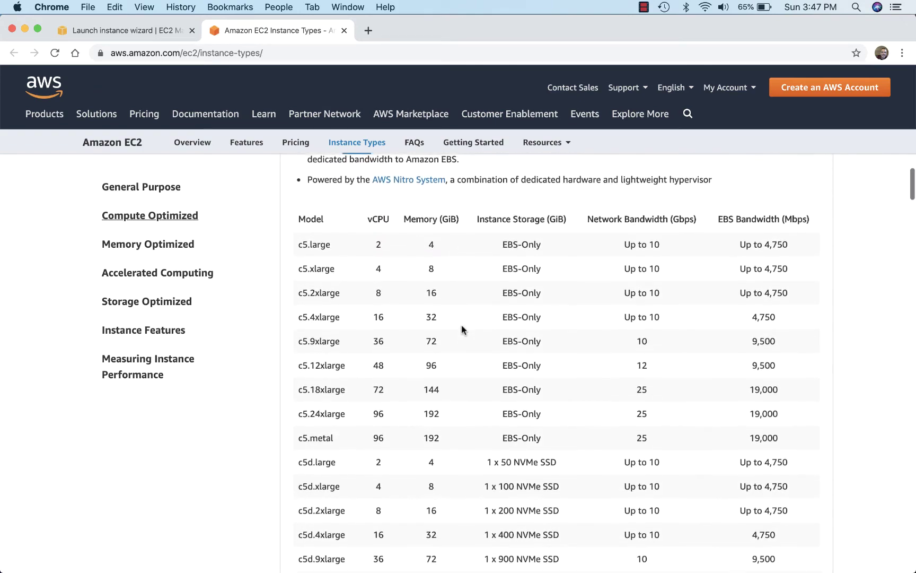
pyautogui.scroll(-15, 577, 380)
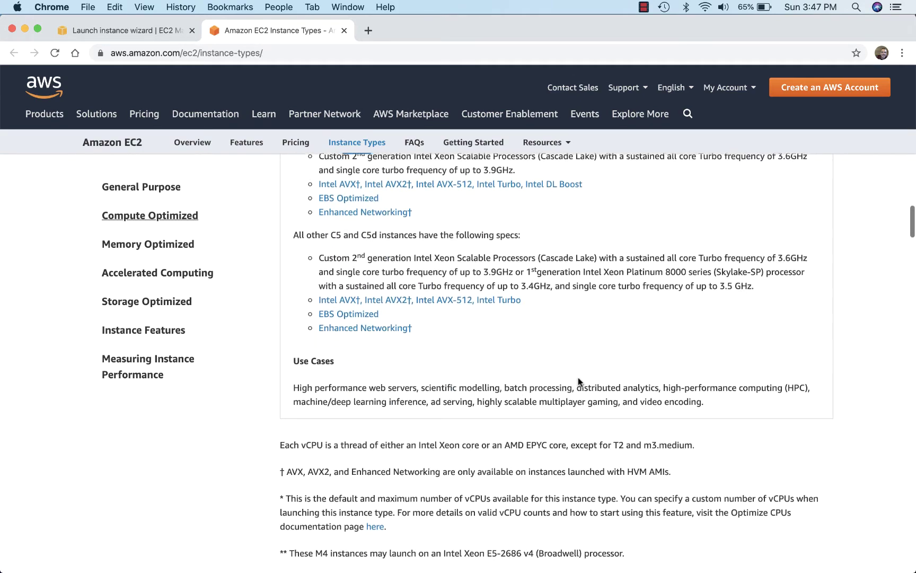
pyautogui.scroll(-15, 580, 383)
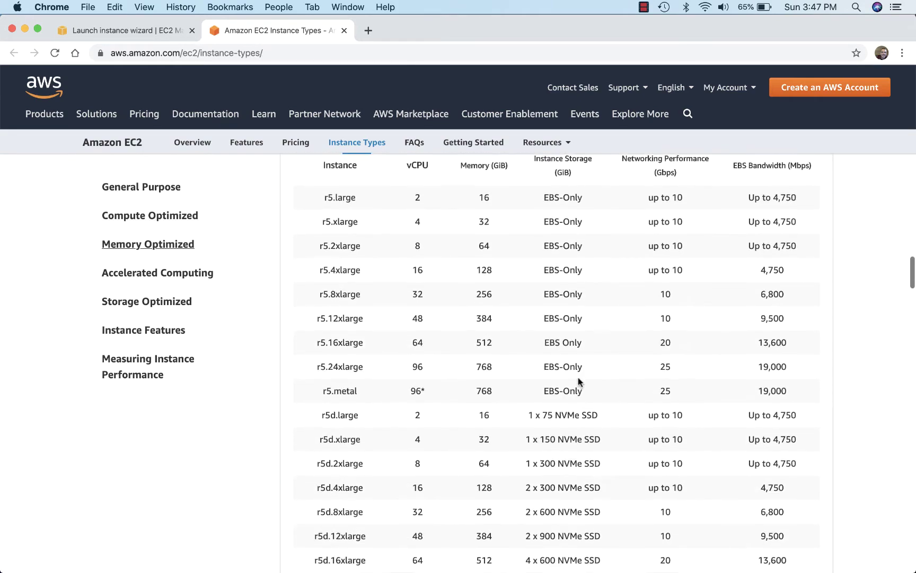
pyautogui.scroll(-15, 577, 381)
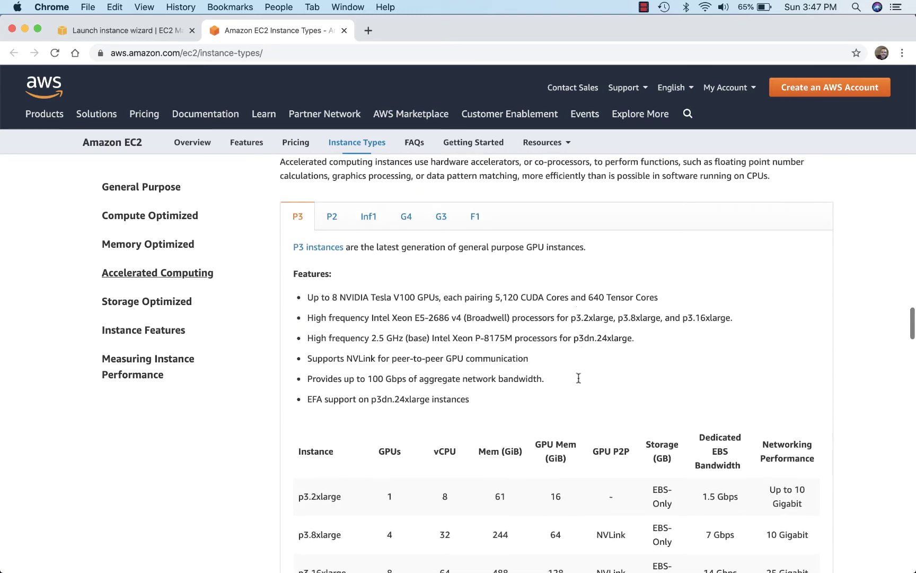
pyautogui.scroll(-5, 578, 377)
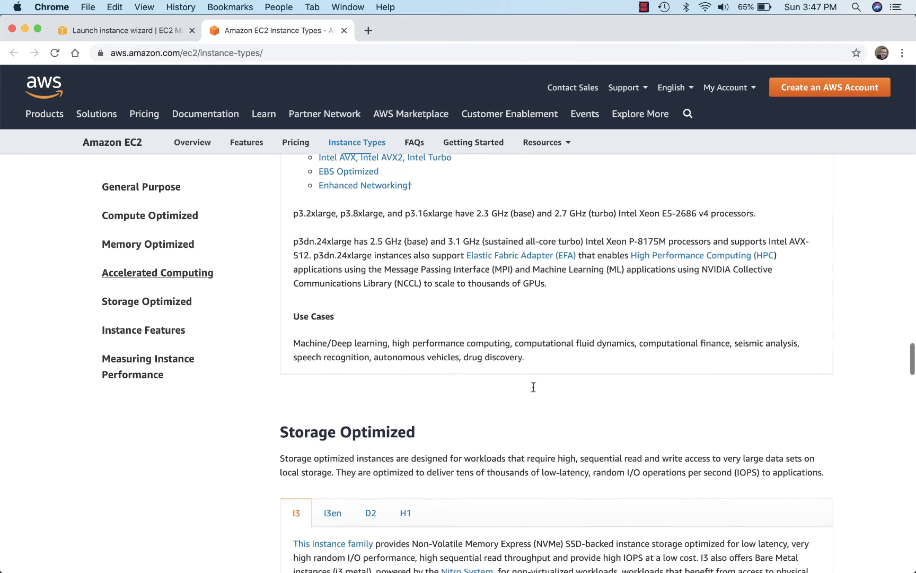
pyautogui.scroll(-20, 527, 371)
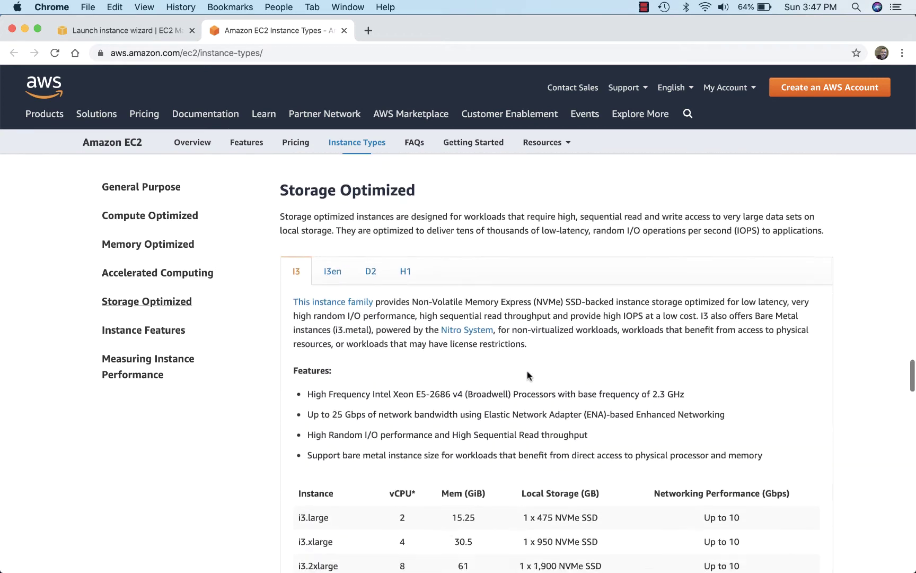
pyautogui.scroll(12, 646, 355)
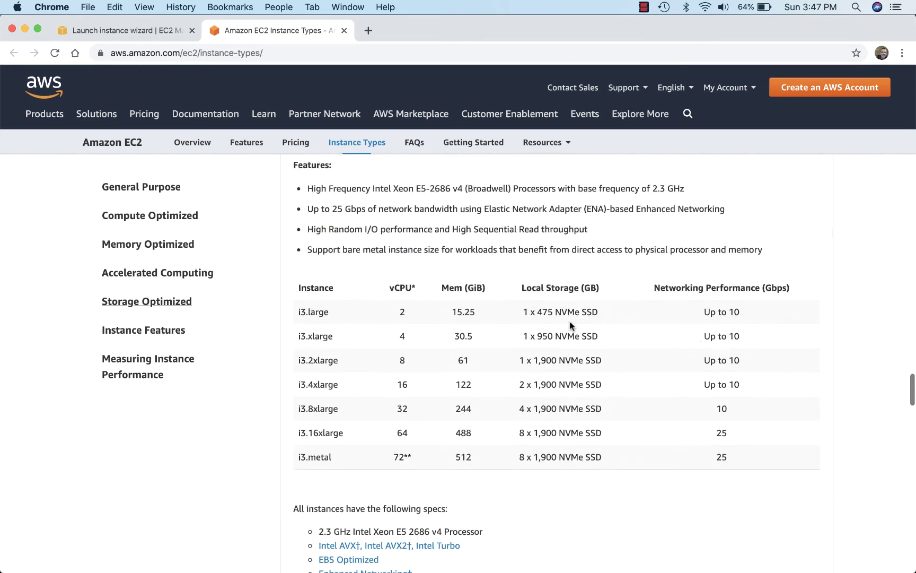
# Open the Amazon EC2 pricing page and examine it from the Free tier section through the payment models to the additional pricing resources.
pyautogui.click(298, 147)
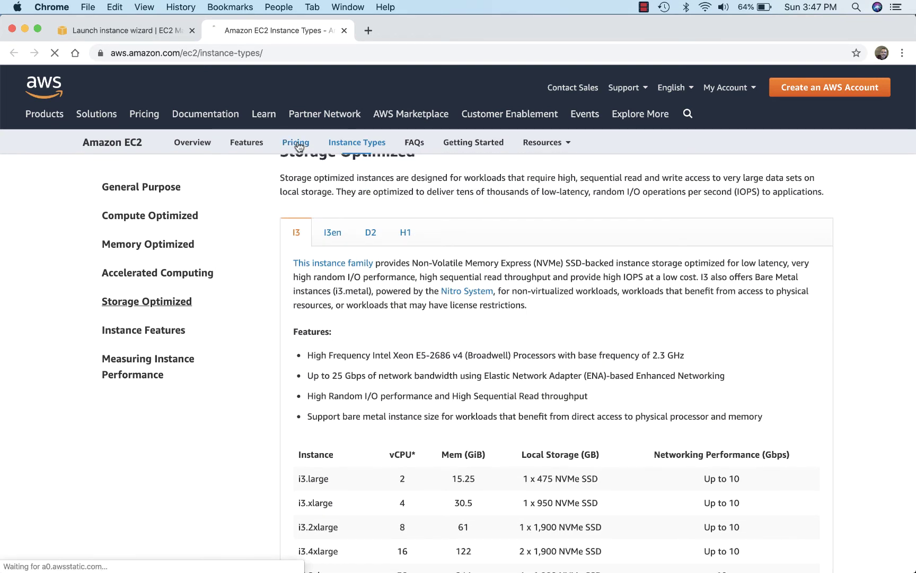
pyautogui.scroll(-3, 467, 352)
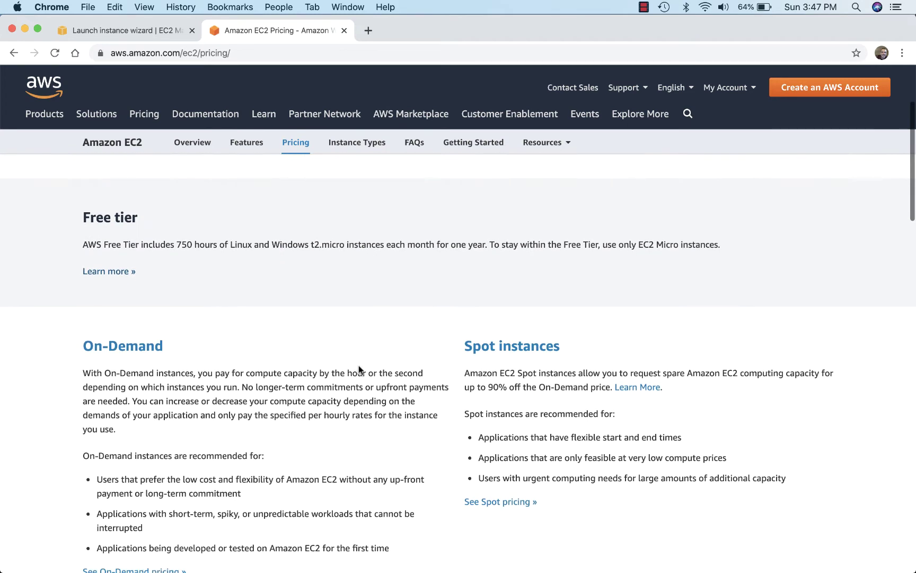
pyautogui.scroll(4, 359, 366)
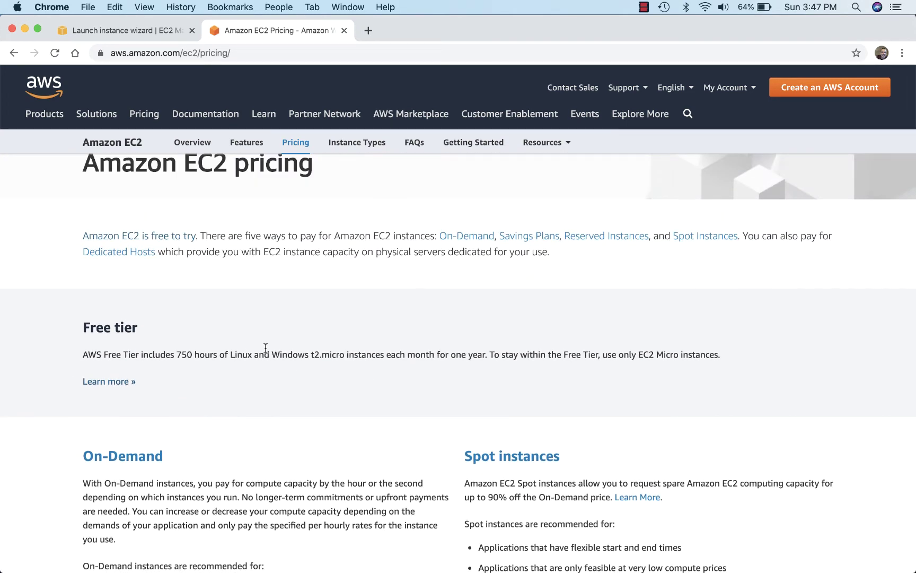
pyautogui.tripleClick(266, 348)
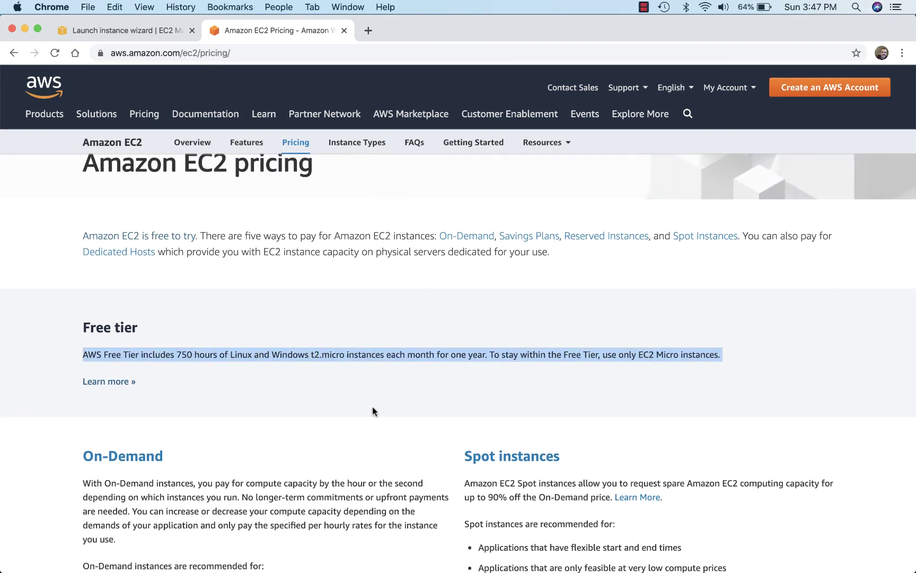
pyautogui.scroll(-8, 373, 412)
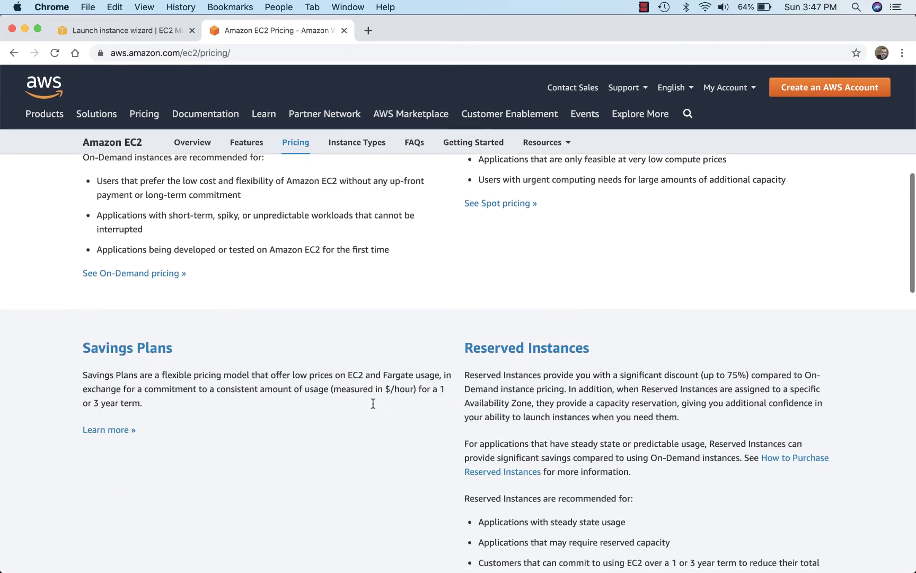
pyautogui.scroll(-9, 373, 403)
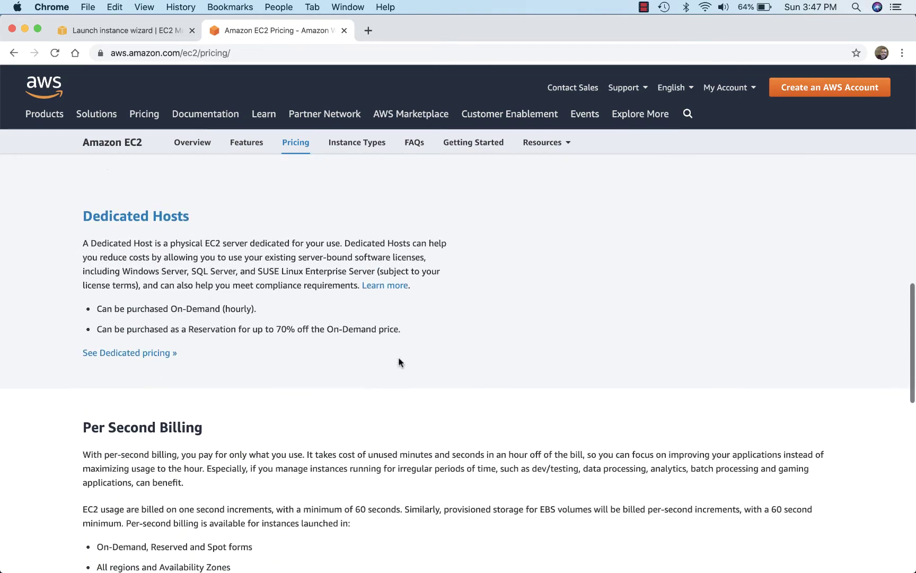
pyautogui.scroll(-9, 399, 362)
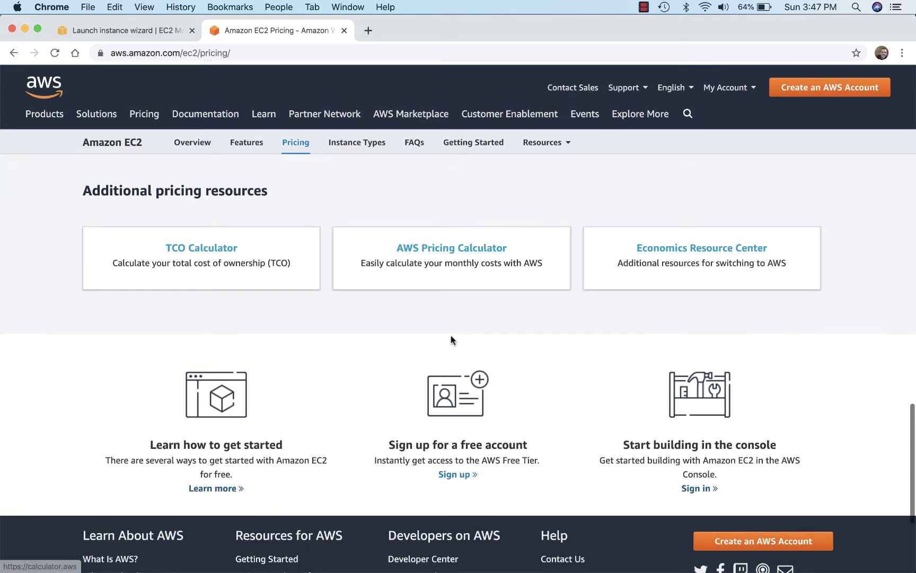
pyautogui.scroll(-1, 451, 340)
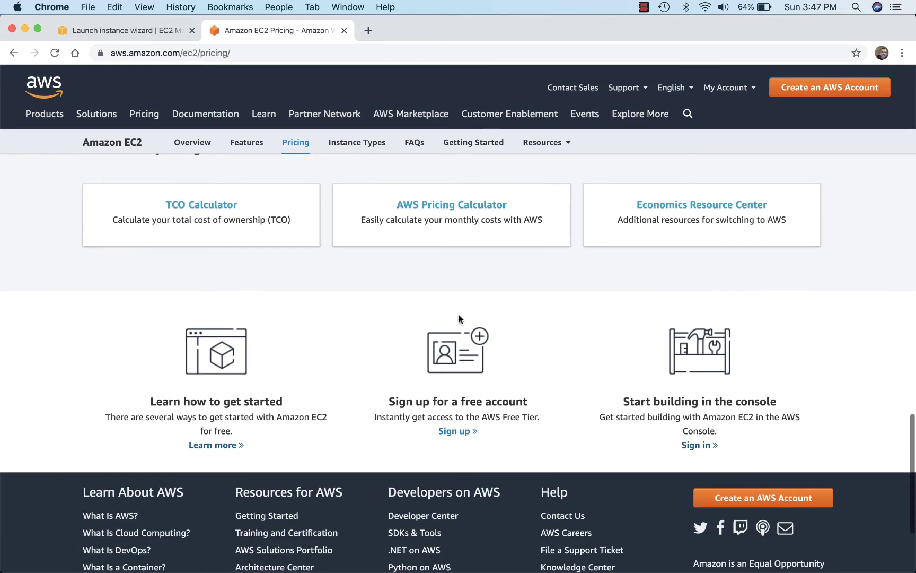
# Create an estimate in the AWS Pricing Calculator, search the services for ec2 and start configuring Amazon EC2.
pyautogui.click(468, 207)
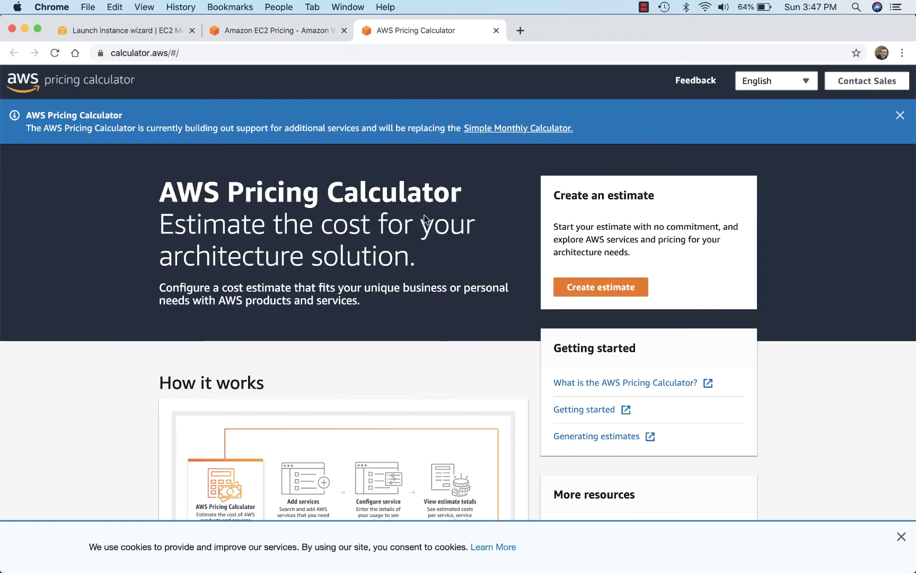
pyautogui.click(596, 287)
pyautogui.scroll(-3, 606, 293)
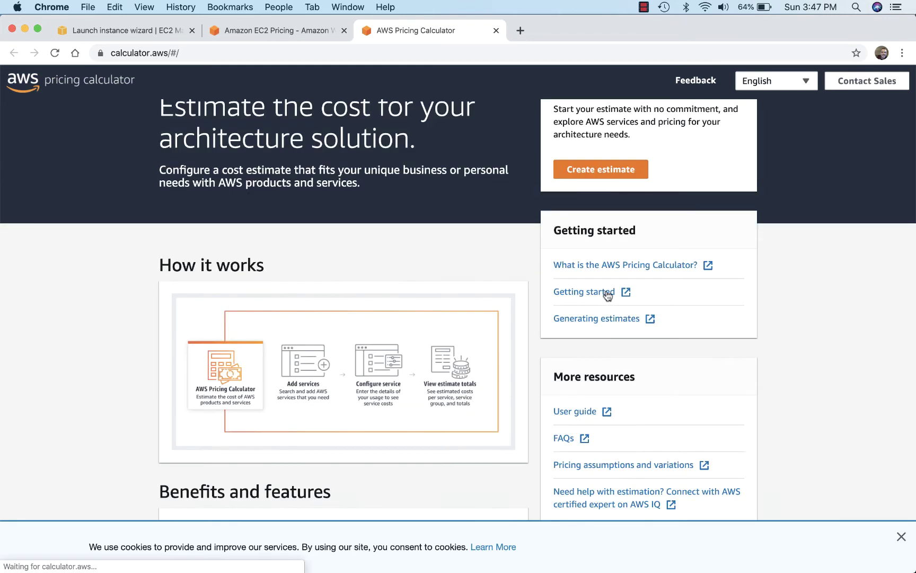
pyautogui.scroll(2, 593, 364)
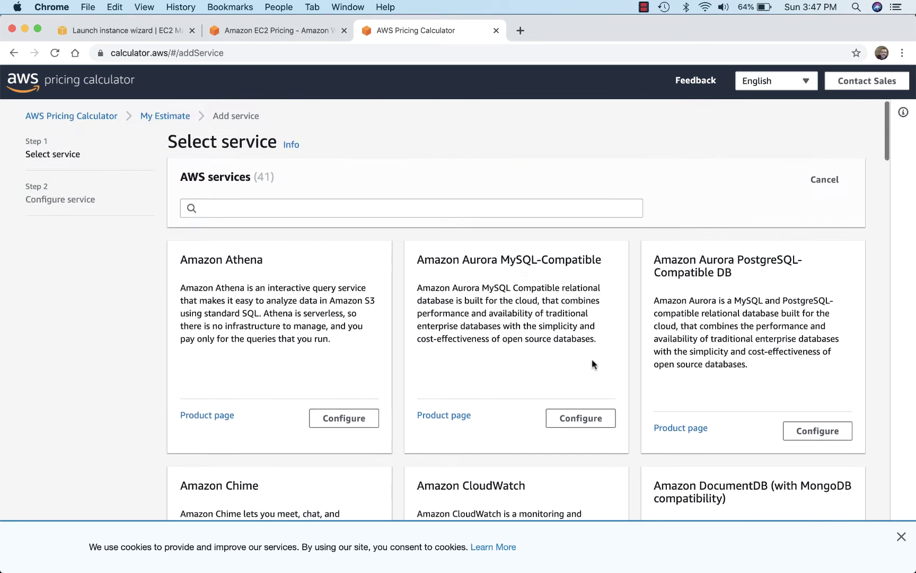
pyautogui.click(481, 212)
pyautogui.write('ec2')
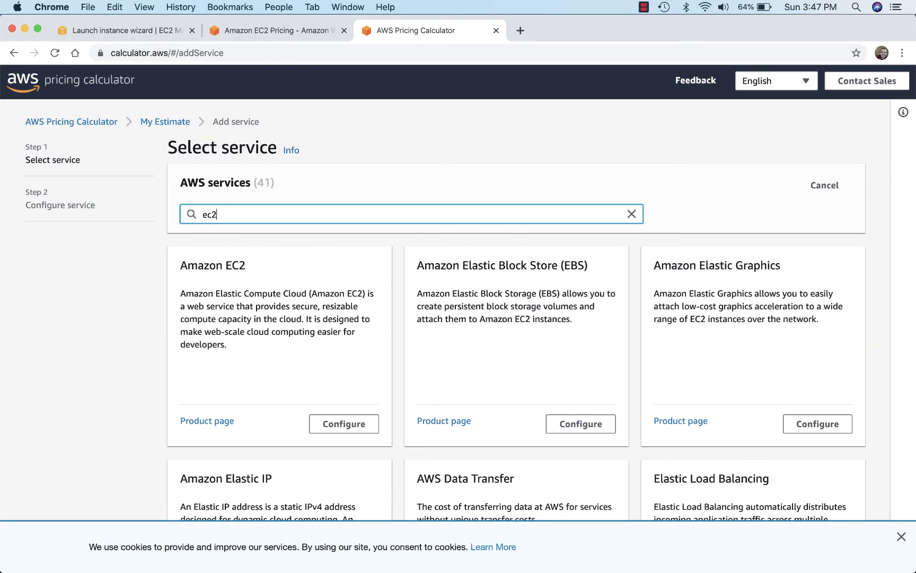
pyautogui.click(341, 423)
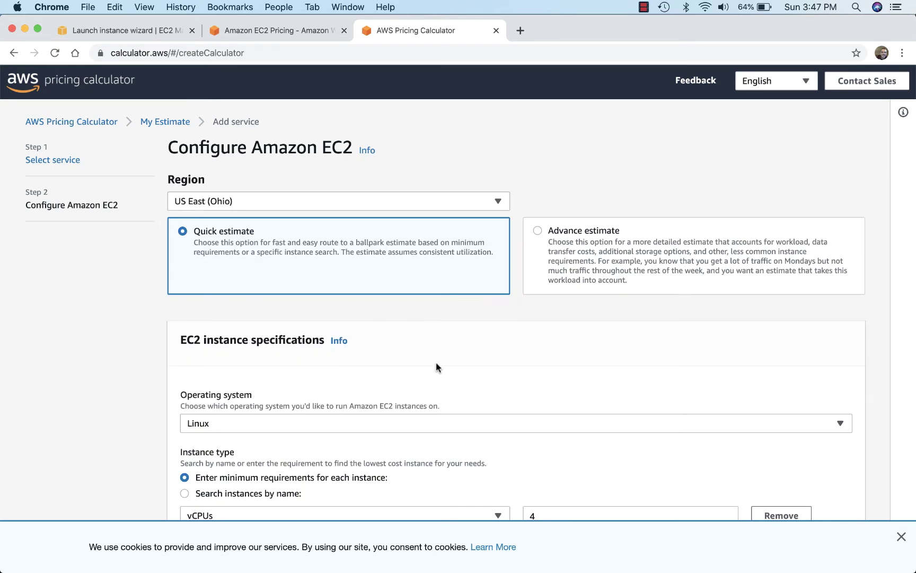
# Set the operating system of the EC2 estimate to Windows Server.
pyautogui.scroll(-2, 436, 367)
pyautogui.click(437, 338)
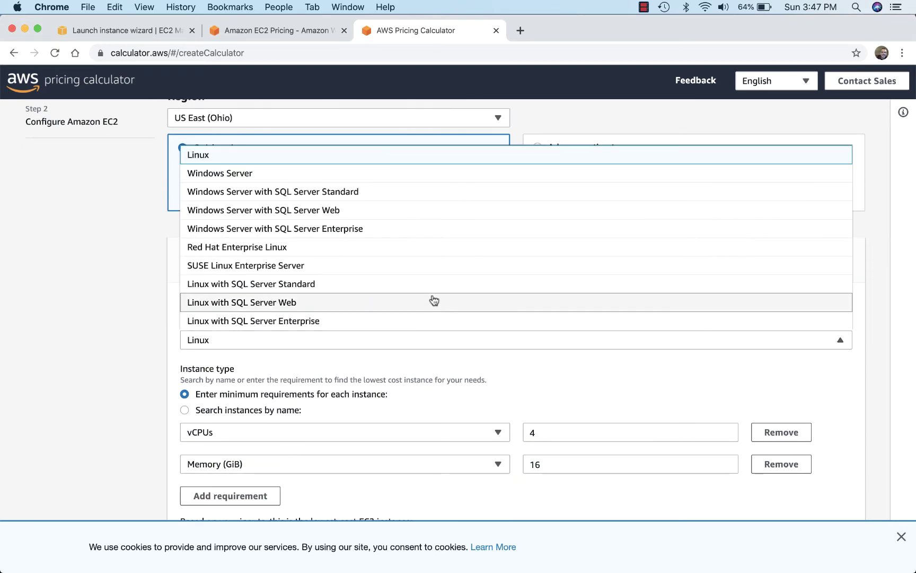
pyautogui.click(410, 179)
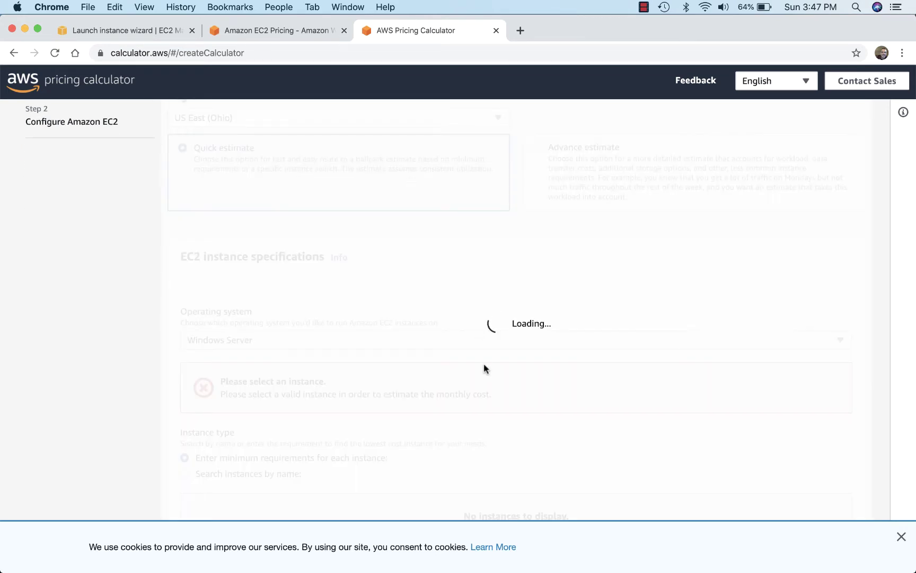
# Set the minimum requirements for each instance to 2 vCPUs and 4 GiB of memory.
pyautogui.scroll(-2, 509, 318)
pyautogui.scroll(-1, 523, 326)
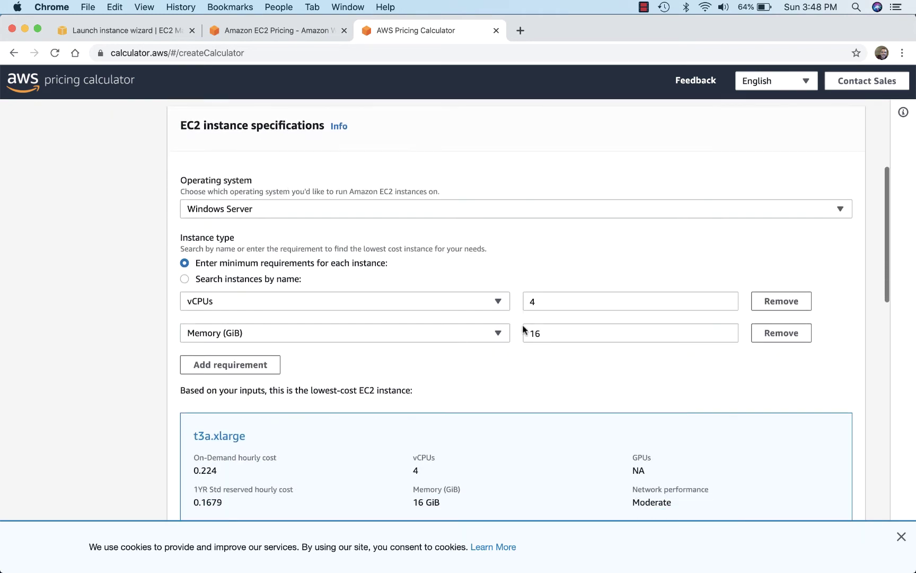
pyautogui.click(582, 301)
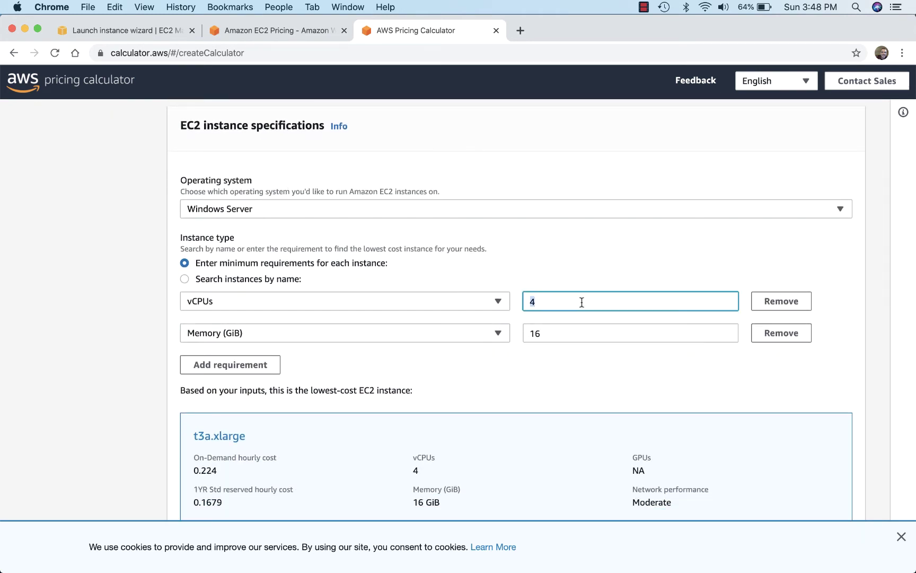
pyautogui.write('1')
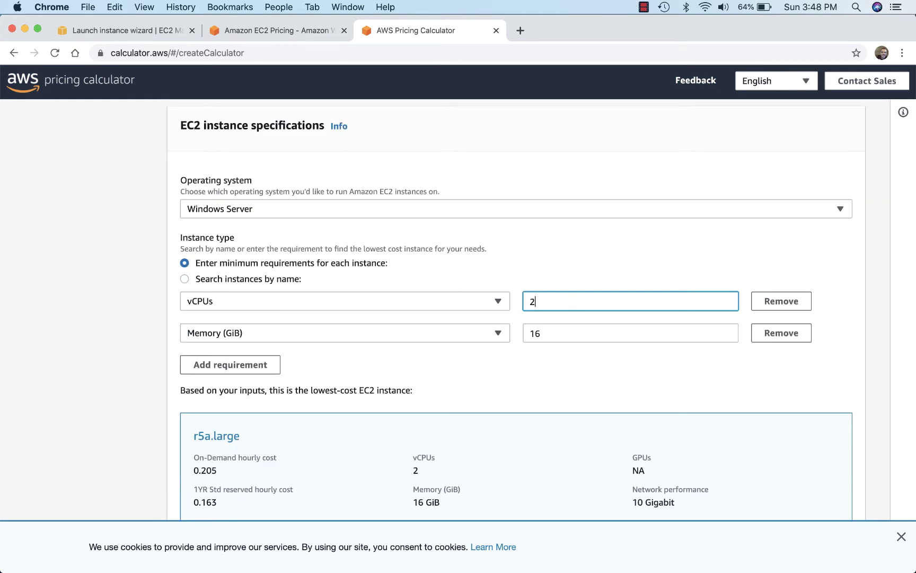
pyautogui.press('Tab')
pyautogui.doubleClick(563, 329)
pyautogui.write('3')
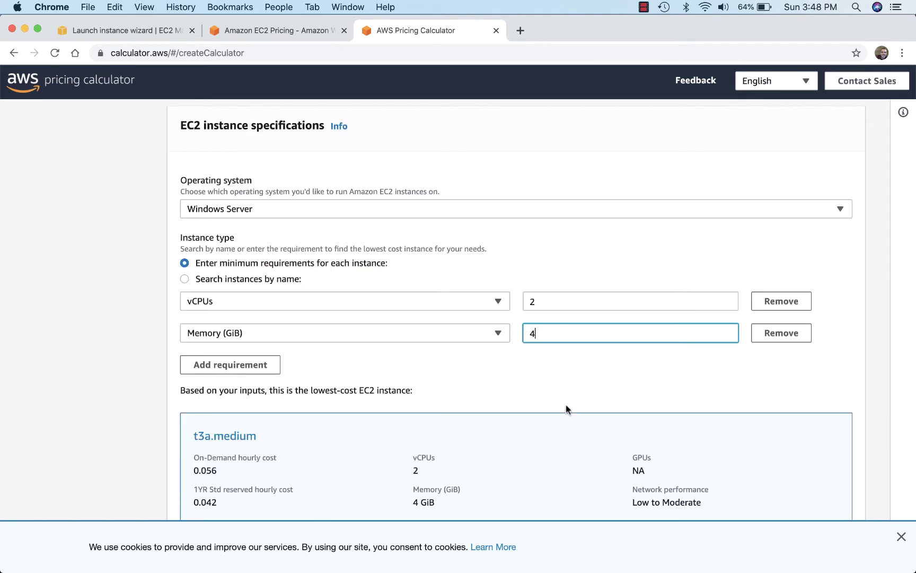
# Review the suggested instance, pricing strategy and EBS storage, and check the monthly cost breakdown of the EC2 estimate.
pyautogui.scroll(-5, 565, 408)
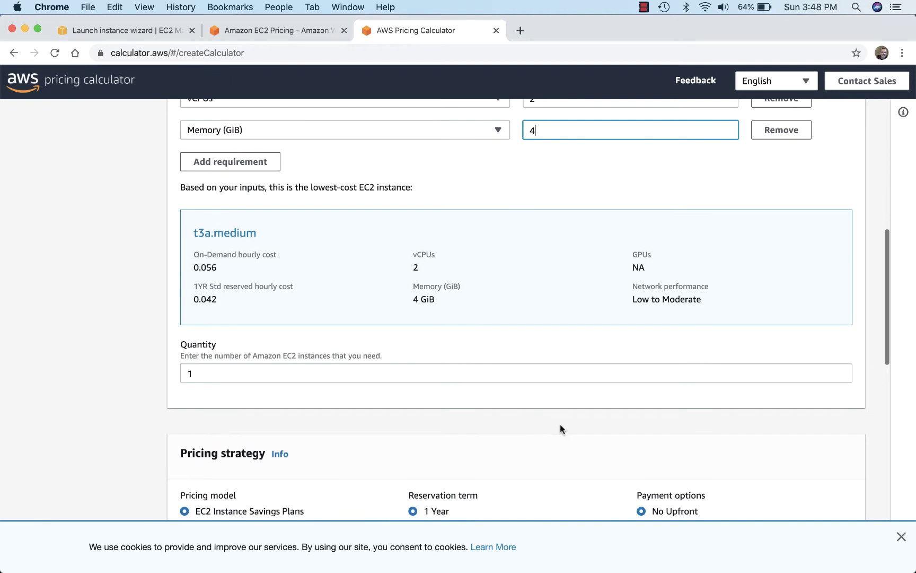
pyautogui.scroll(-8, 560, 424)
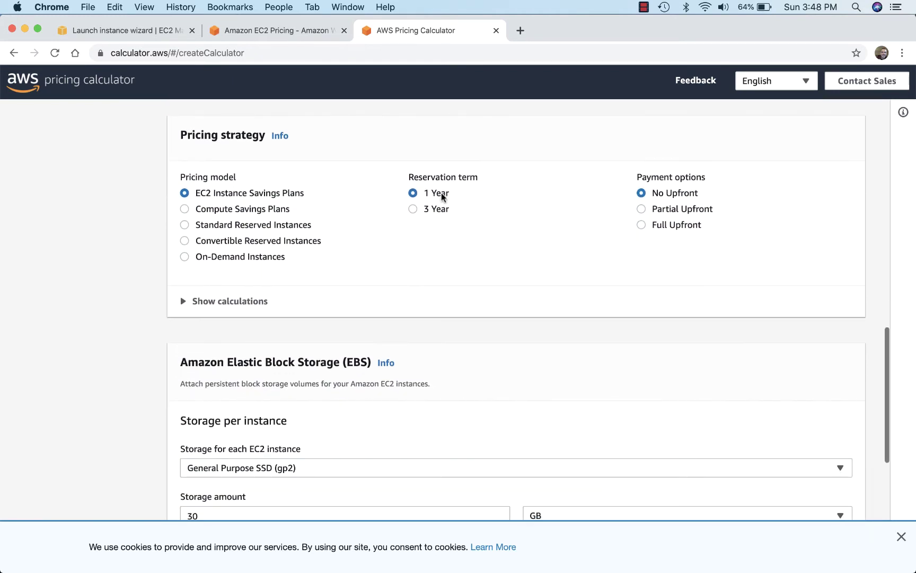
pyautogui.scroll(-7, 498, 198)
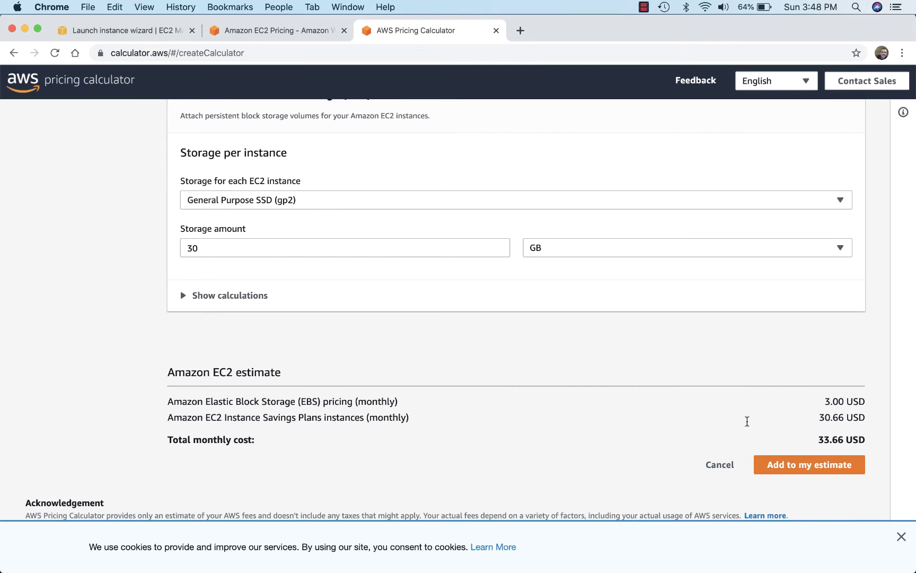
pyautogui.tripleClick(845, 433)
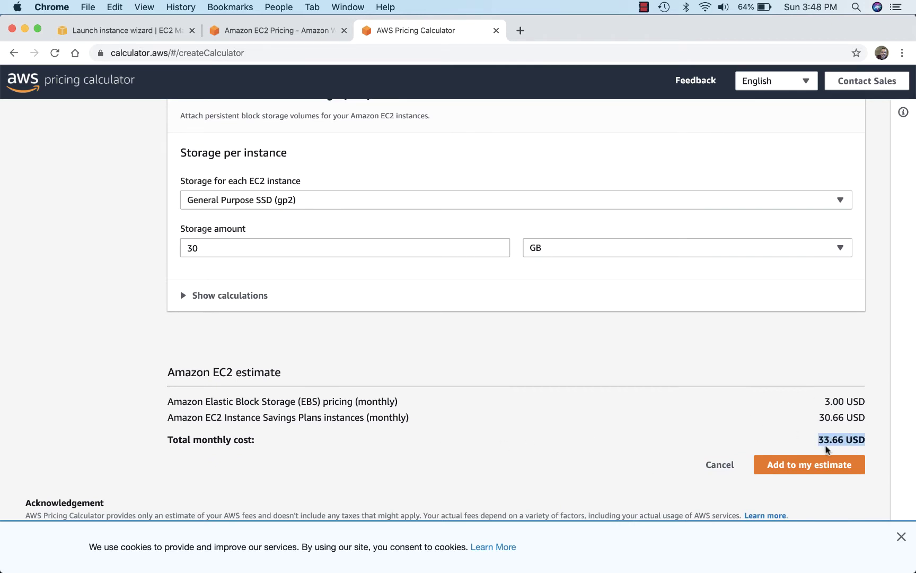
pyautogui.moveTo(817, 419); pyautogui.dragTo(865, 404)
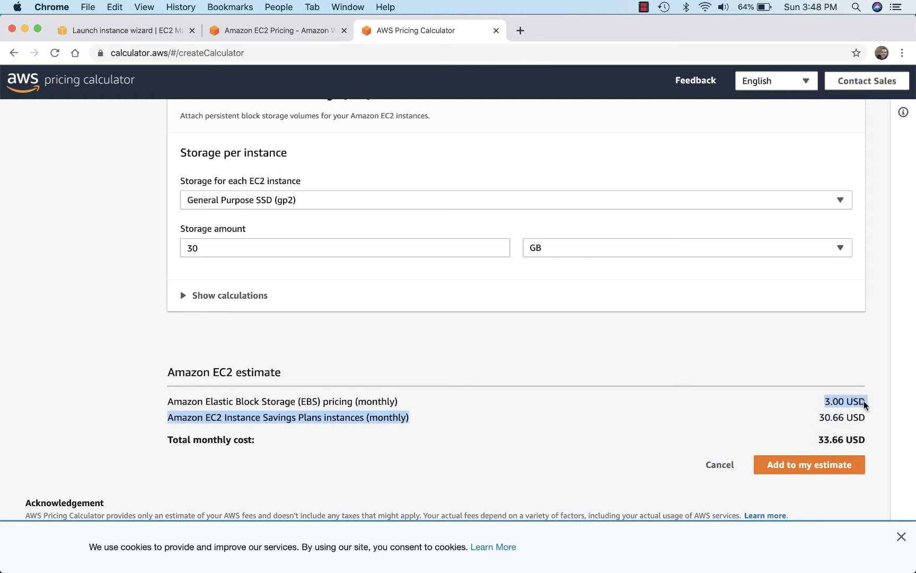
pyautogui.click(833, 413)
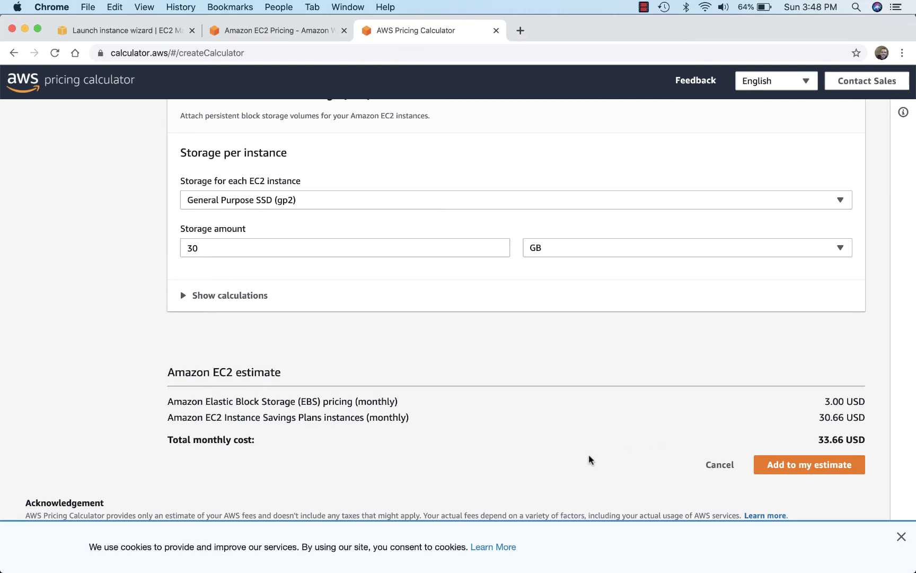
# Set the payment option of the pricing strategy to Full Upfront.
pyautogui.scroll(5, 644, 468)
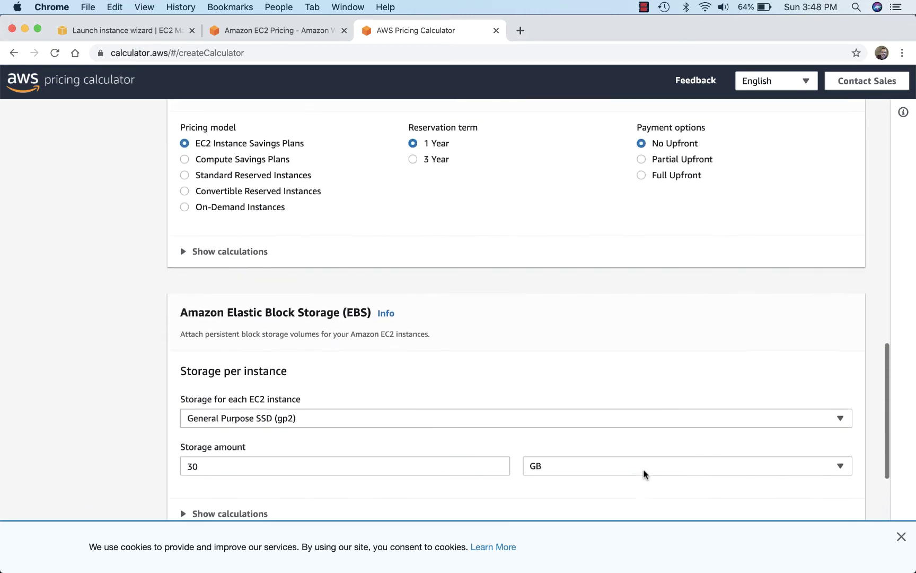
pyautogui.scroll(3, 644, 470)
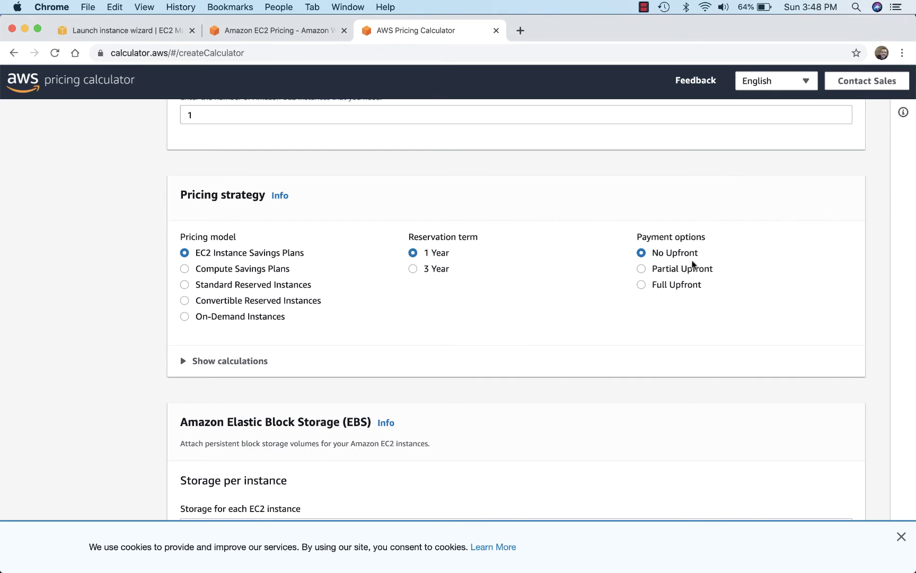
pyautogui.click(642, 285)
# Check the estimate's total upfront and total monthly costs, and close the AWS Pricing Calculator to return to the EC2 pricing page.
pyautogui.scroll(-10, 670, 315)
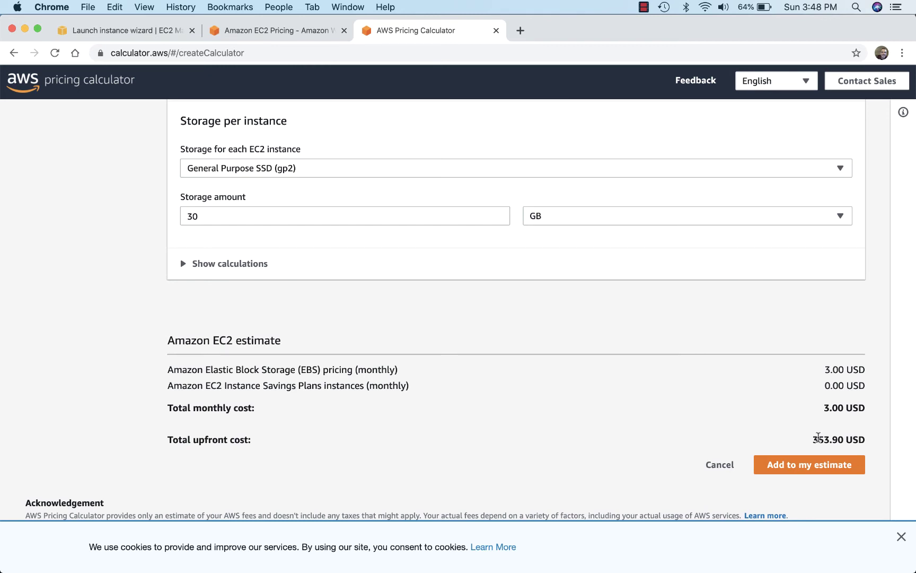
pyautogui.tripleClick(819, 436)
pyautogui.scroll(3, 662, 450)
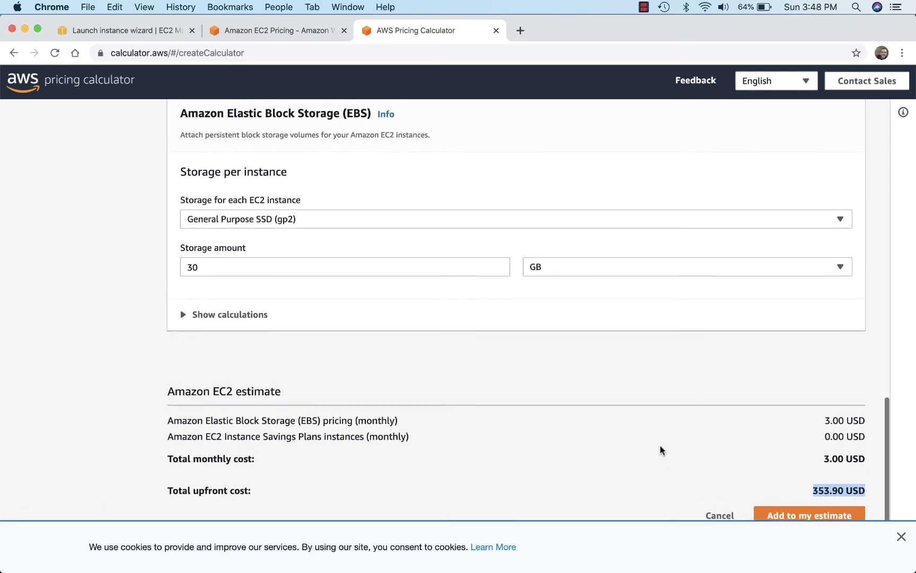
pyautogui.scroll(-1, 662, 450)
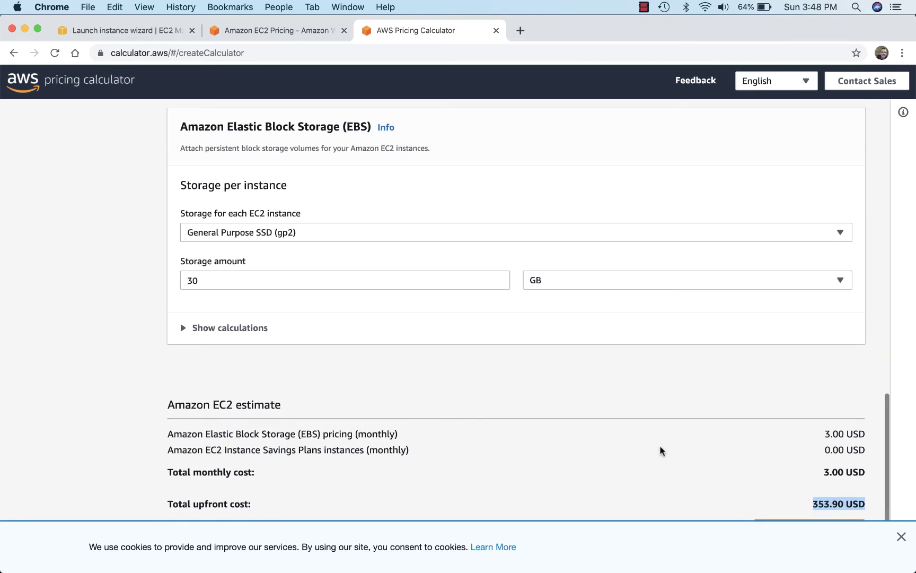
pyautogui.scroll(3, 676, 453)
pyautogui.scroll(-5, 675, 452)
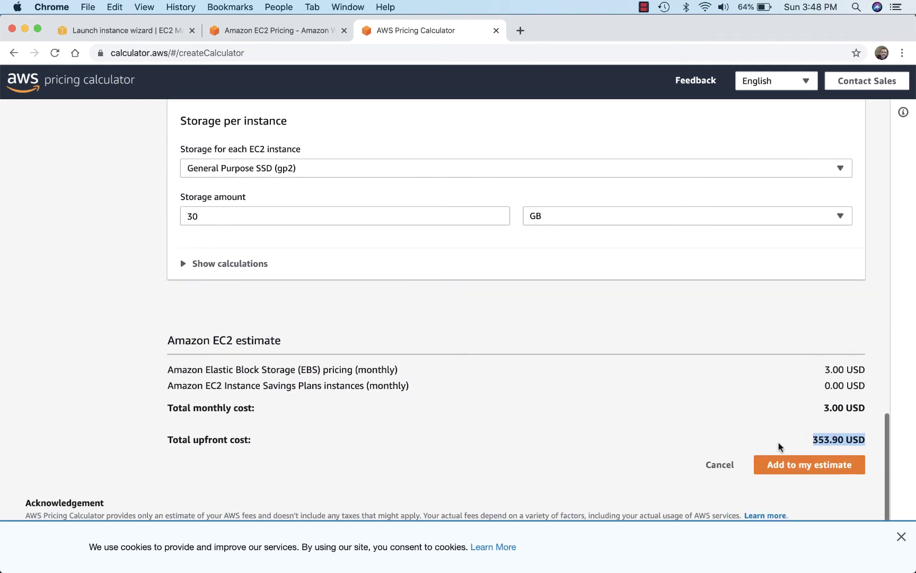
pyautogui.doubleClick(838, 406)
pyautogui.tripleClick(837, 408)
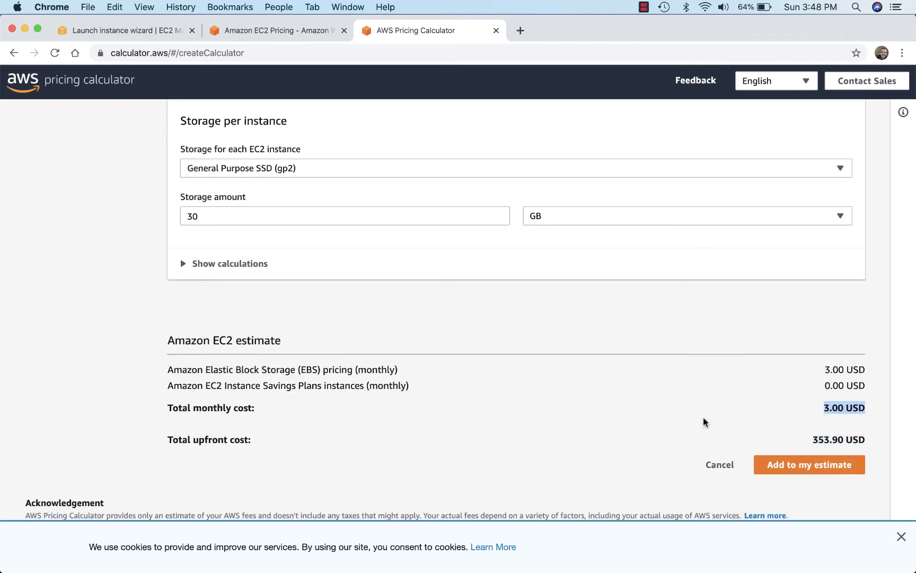
pyautogui.scroll(5, 704, 422)
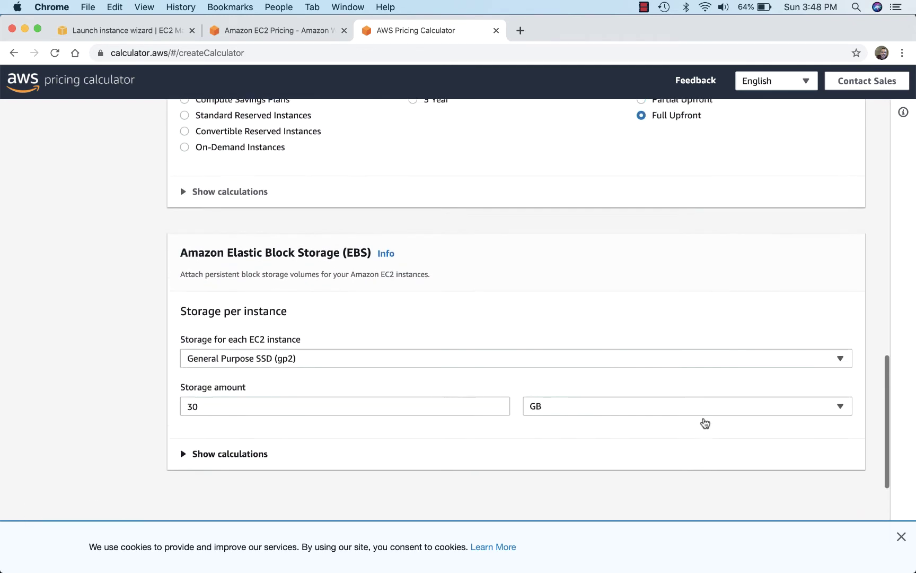
pyautogui.scroll(6, 704, 422)
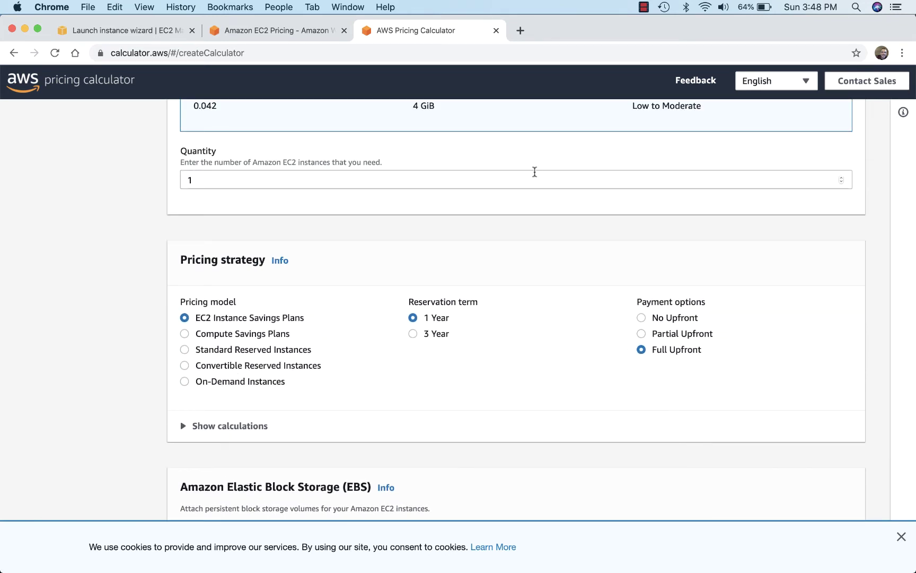
pyautogui.click(496, 30)
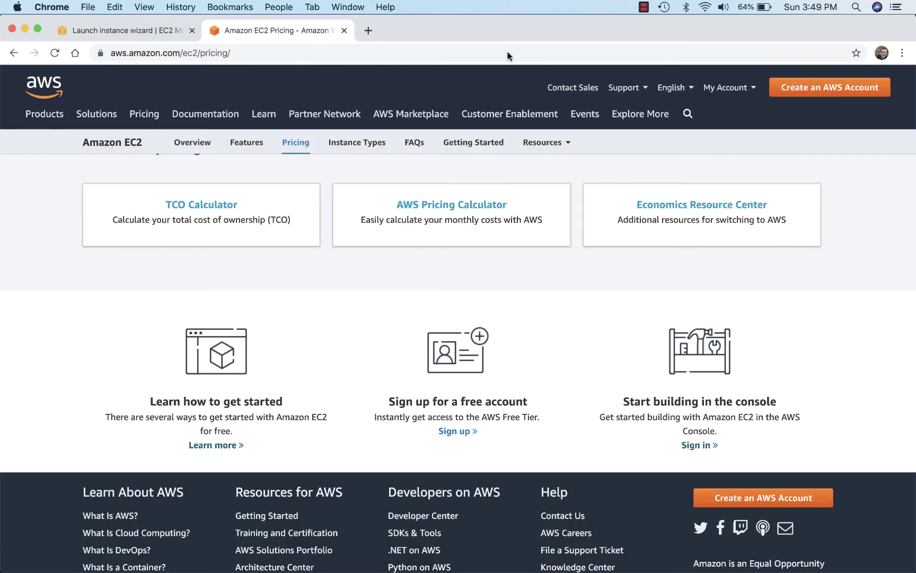
# Close the EC2 pricing page, choose the t2.medium instance type for the new server and proceed to the launch review.
pyautogui.scroll(10, 538, 329)
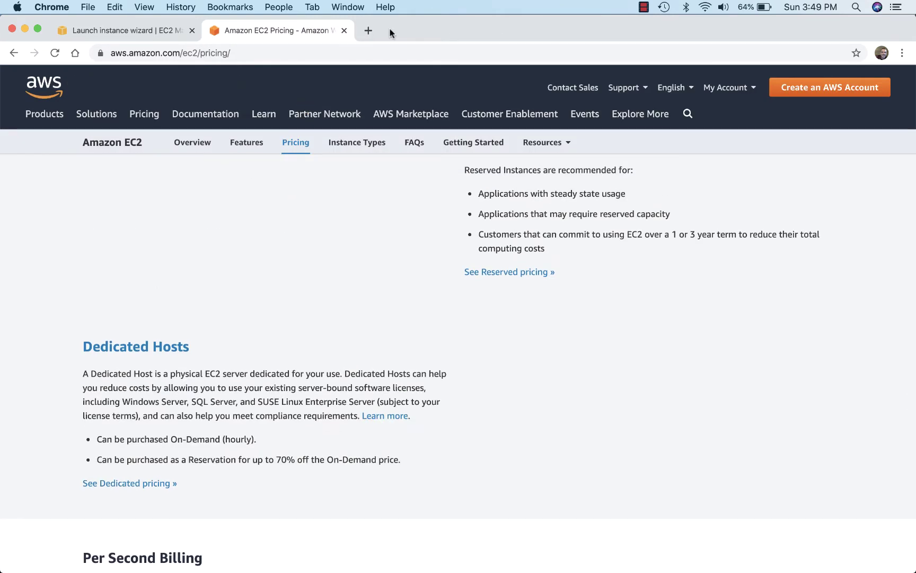
pyautogui.click(344, 30)
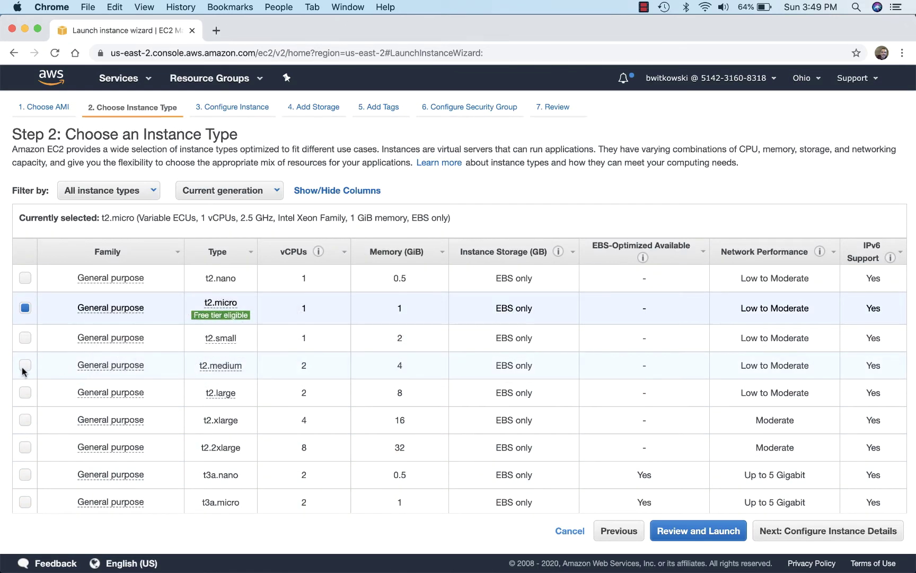
pyautogui.click(25, 365)
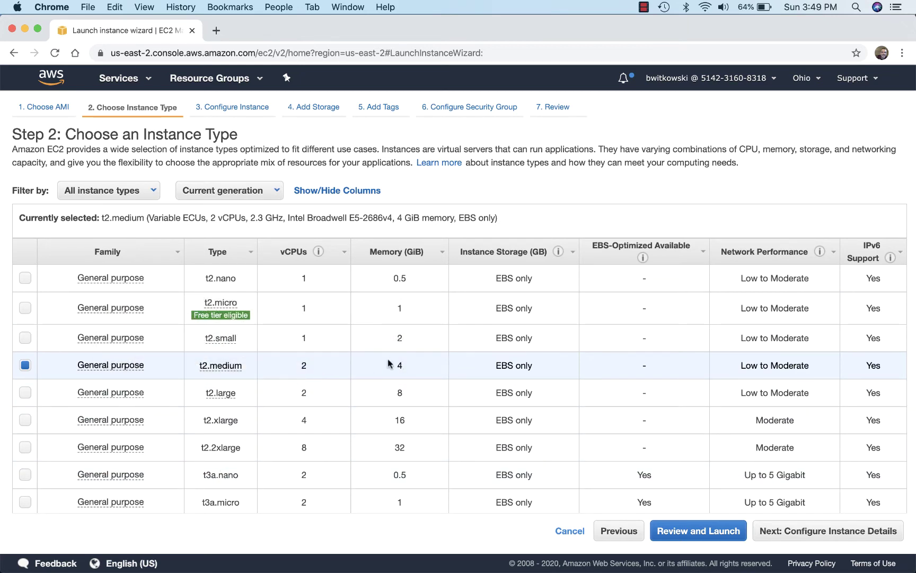
pyautogui.click(660, 529)
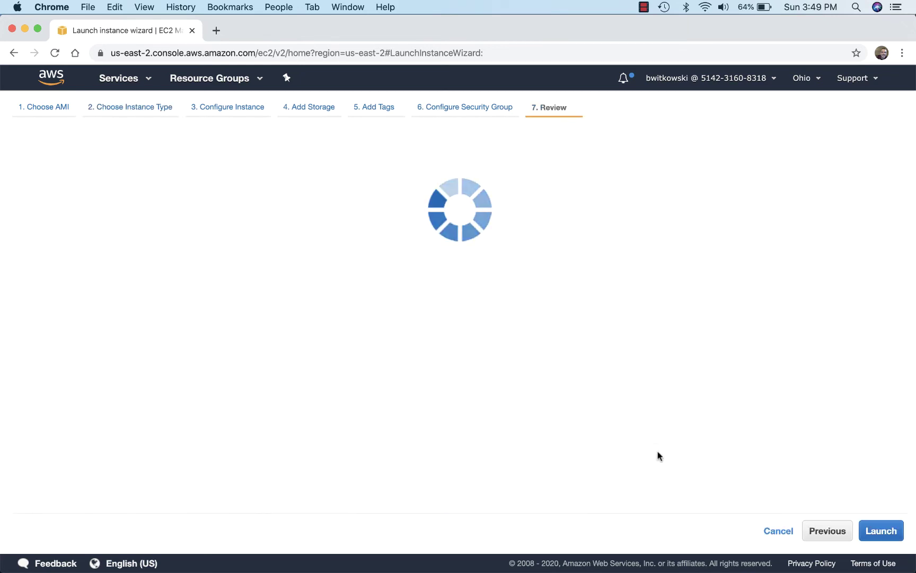
# Review the AMI, instance type and security group details of the launch, and proceed to the key pair selection.
pyautogui.scroll(-2, 477, 383)
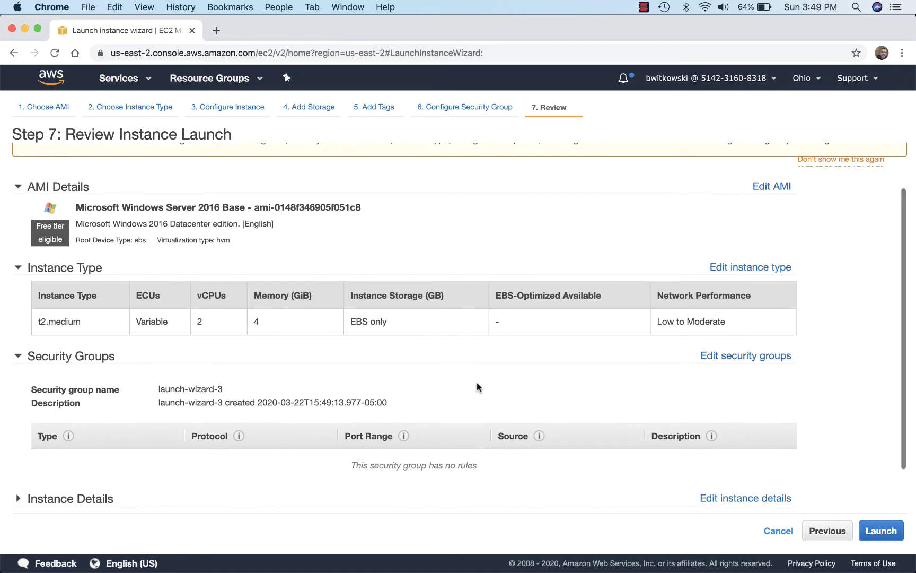
pyautogui.scroll(2, 477, 380)
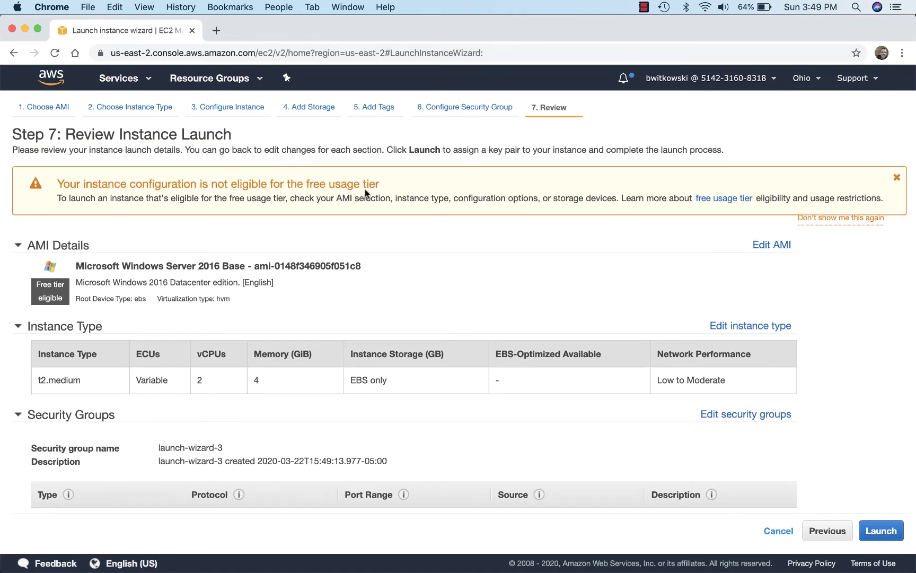
pyautogui.scroll(-2, 494, 279)
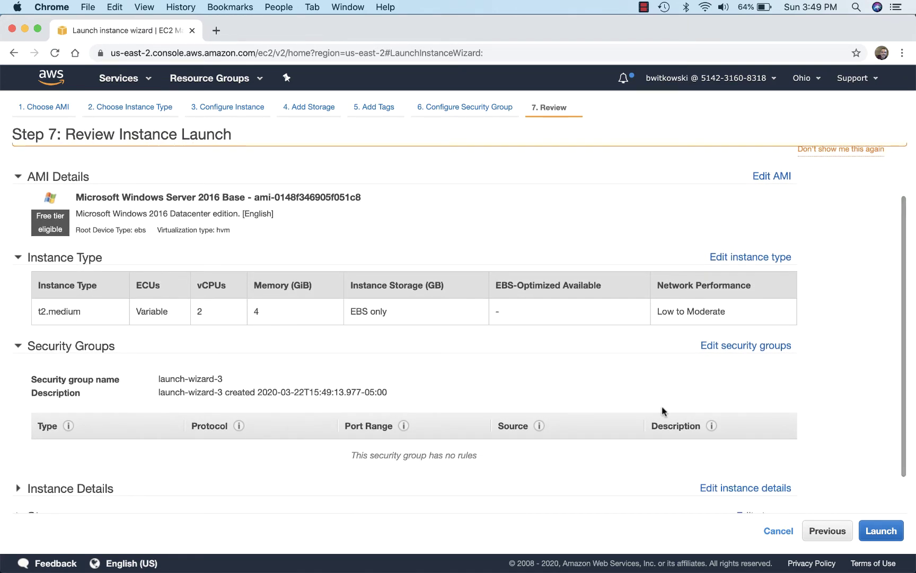
pyautogui.scroll(-2, 663, 413)
pyautogui.click(881, 531)
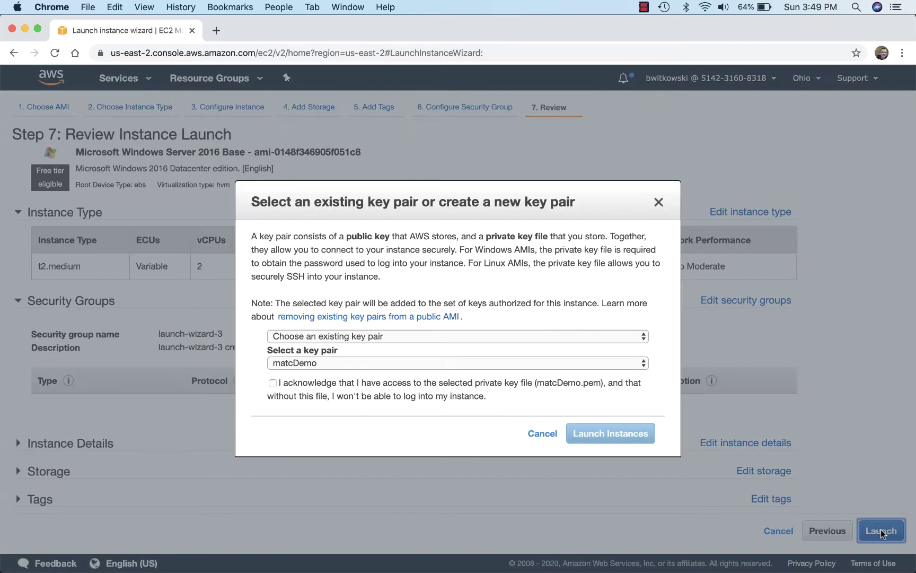
# Try to create and download a new key pair named matcWindowsDemo.
pyautogui.click(517, 339)
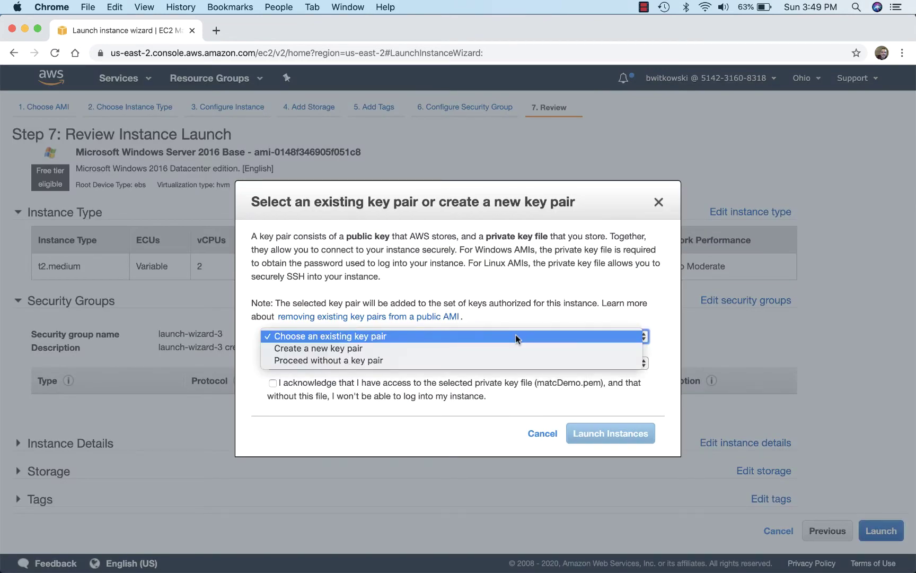
pyautogui.click(511, 347)
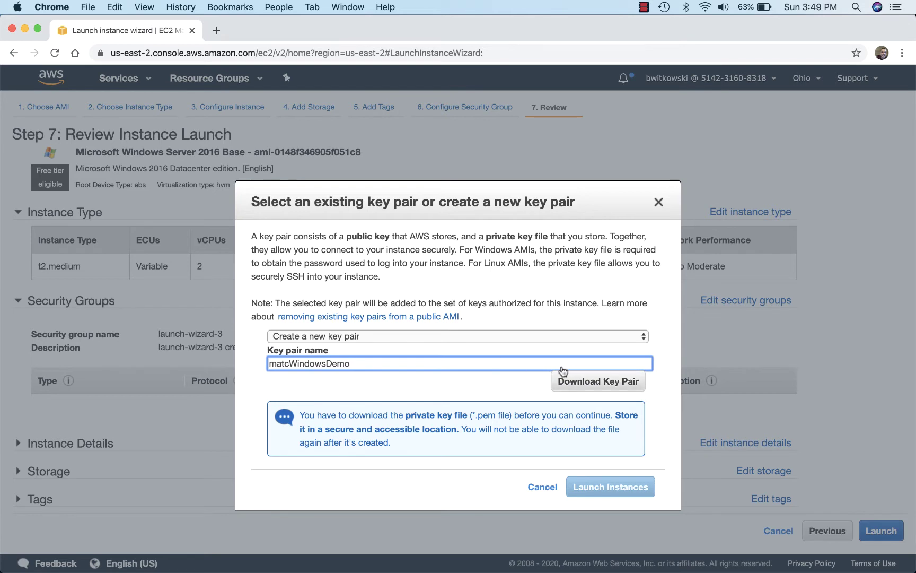
pyautogui.click(630, 382)
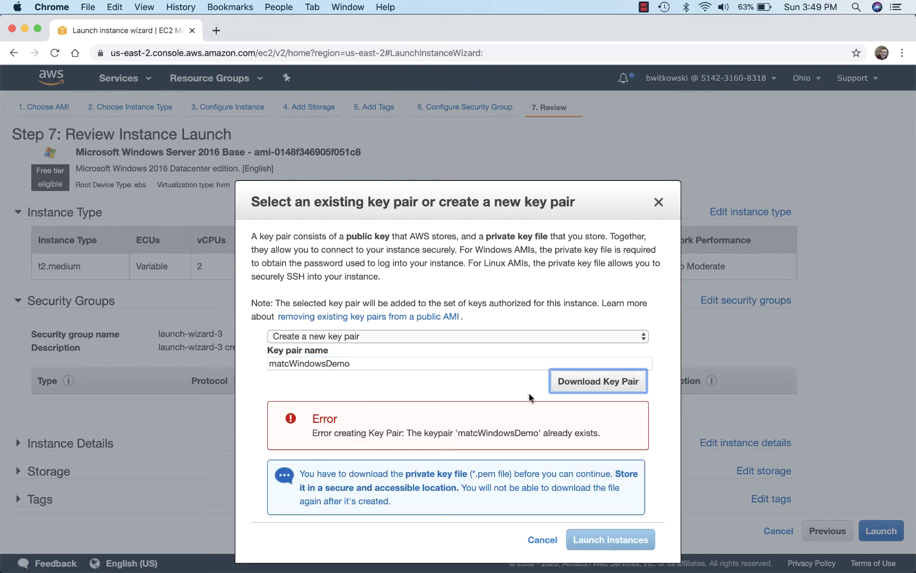
# Rename the new key pair matcWindowsDemo2 and save its private key file to the Desktop.
pyautogui.doubleClick(371, 364)
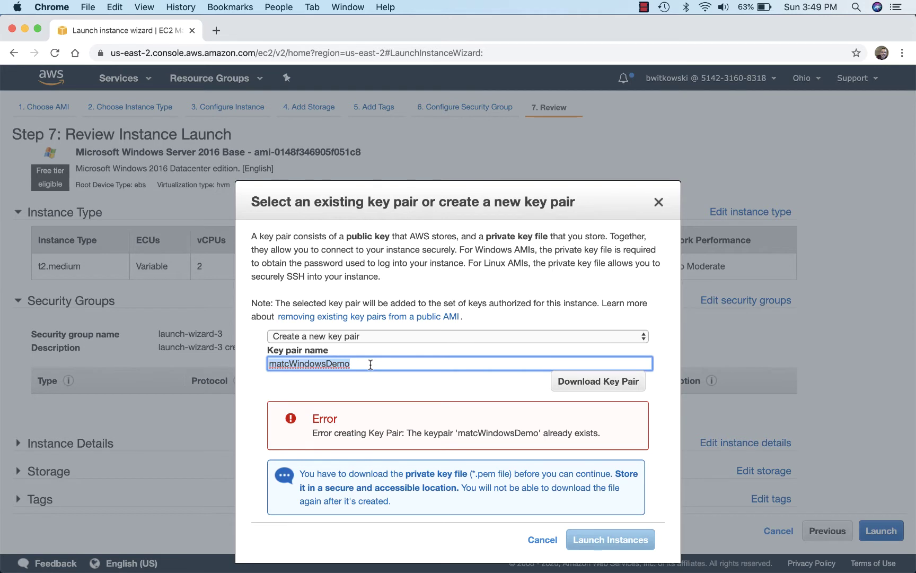
pyautogui.press('Left')
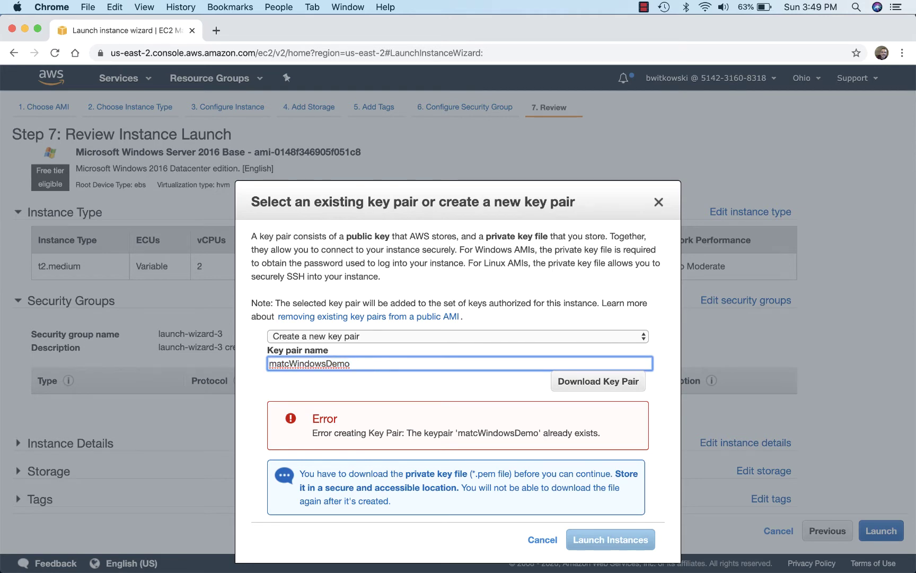
pyautogui.press('End')
pyautogui.write('2')
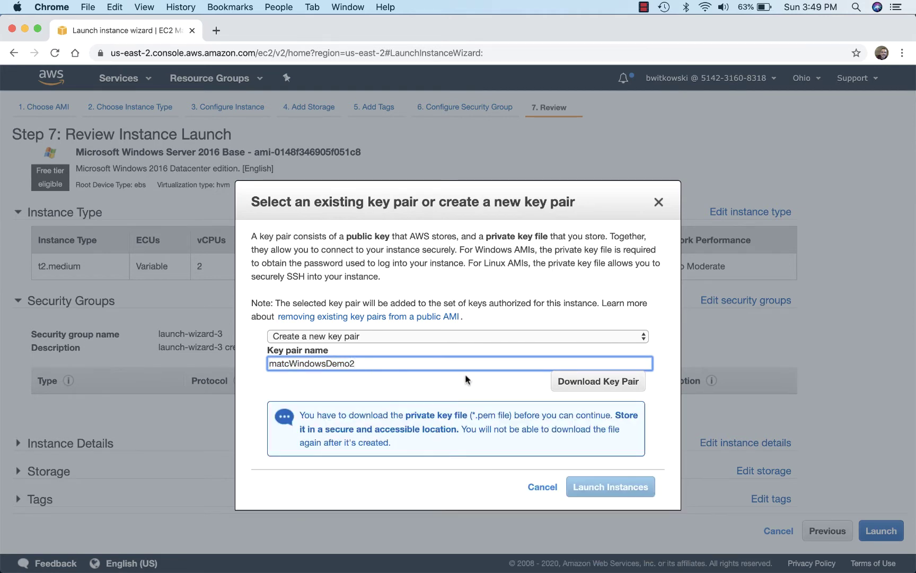
pyautogui.click(579, 379)
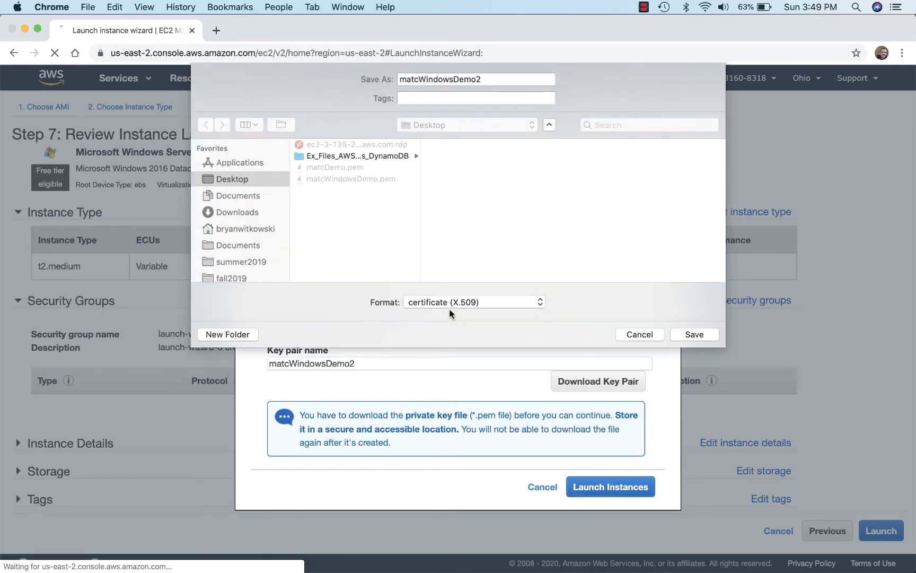
pyautogui.click(689, 334)
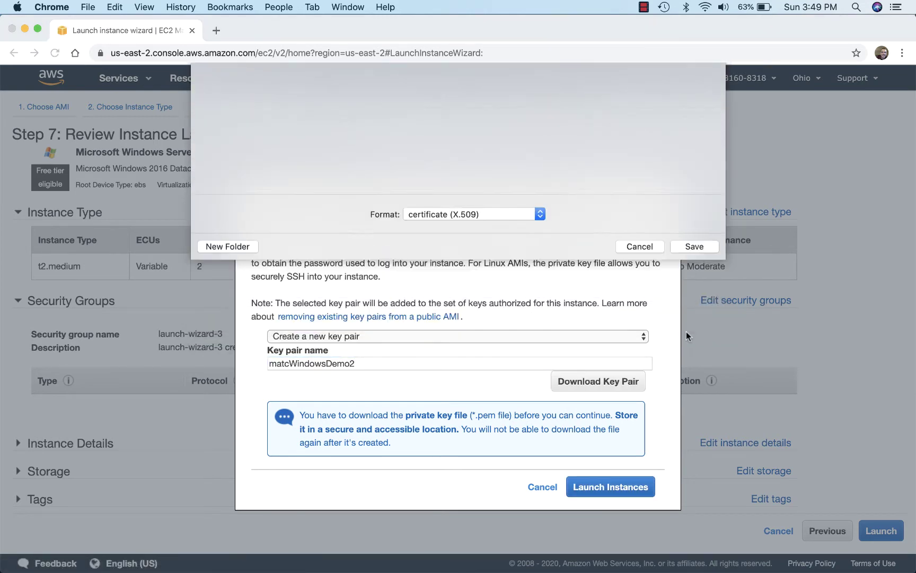
# Launch the Windows instance with the new key pair and go to the list of instances.
pyautogui.click(603, 488)
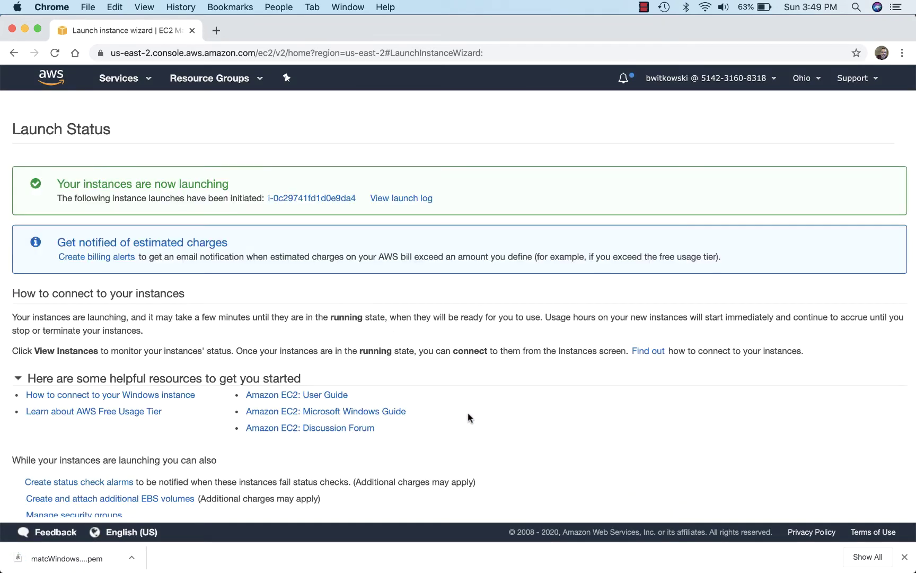
pyautogui.scroll(-2, 469, 416)
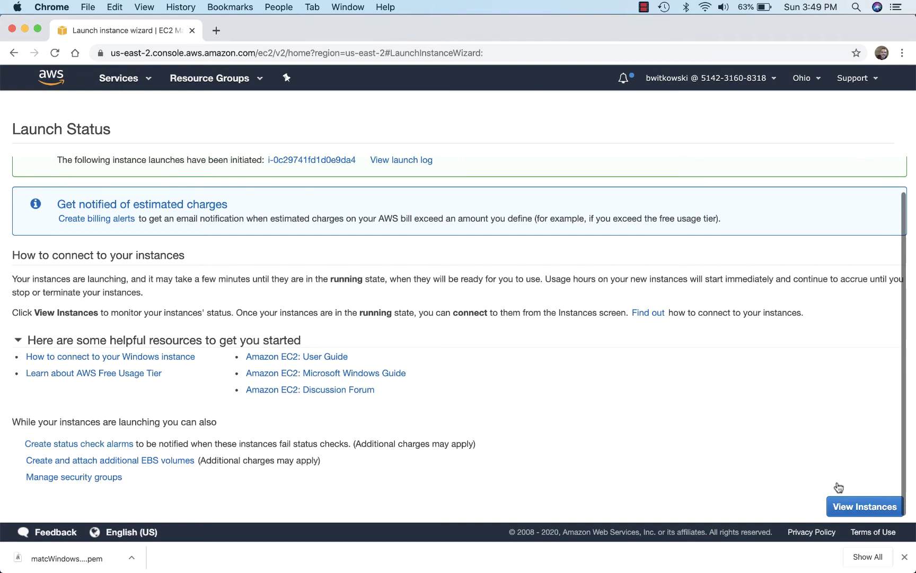
pyautogui.click(838, 505)
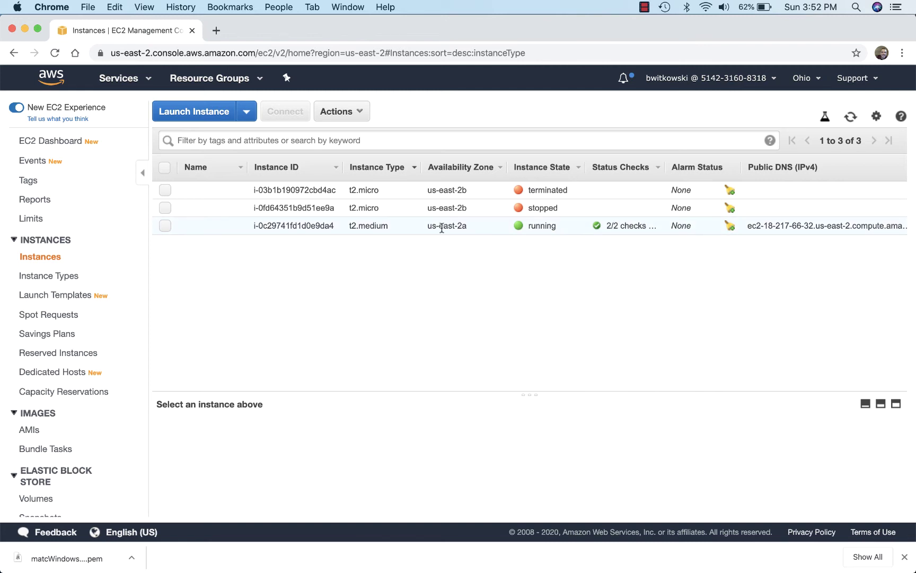
# Retrieve the RDP login password of the running t2.medium instance by decrypting it with the matcWindowsDemo2.pem key file.
pyautogui.click(165, 227)
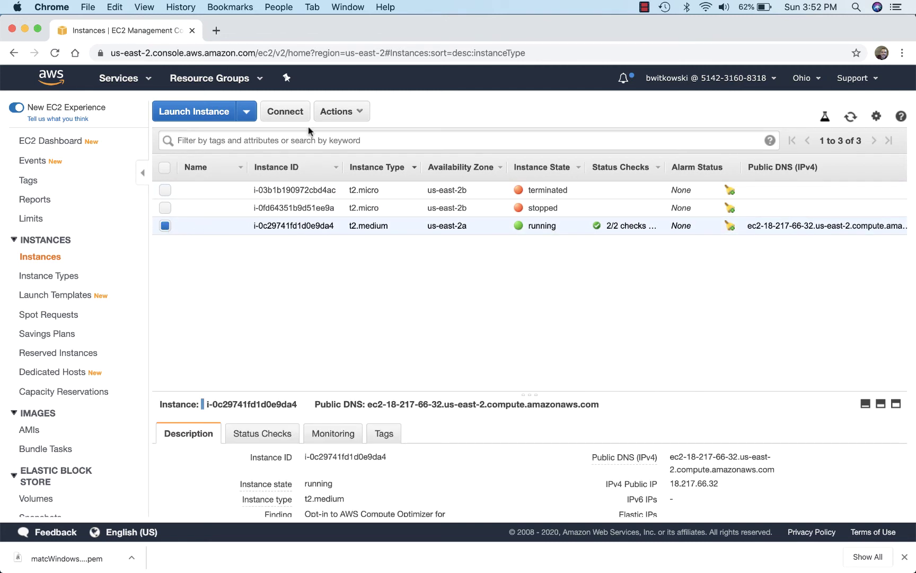
pyautogui.click(287, 116)
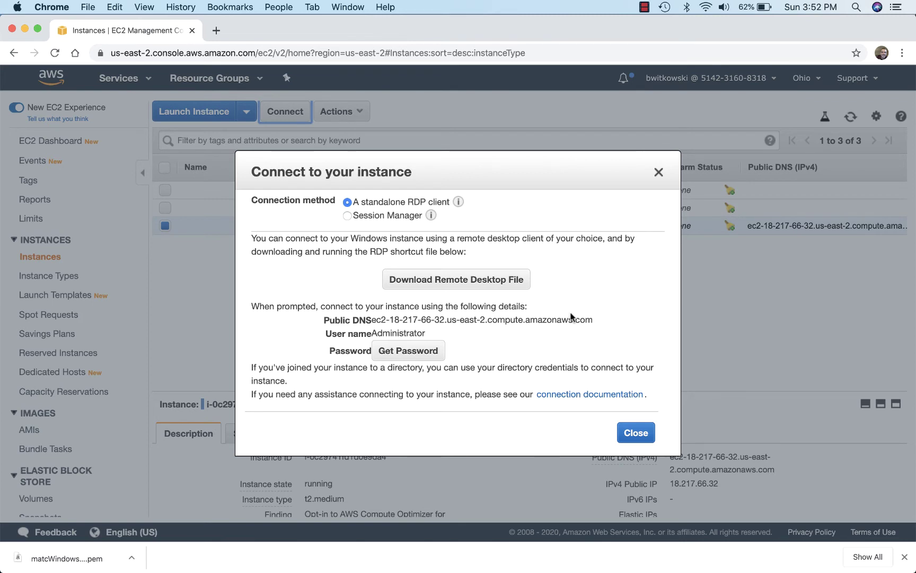
pyautogui.click(416, 355)
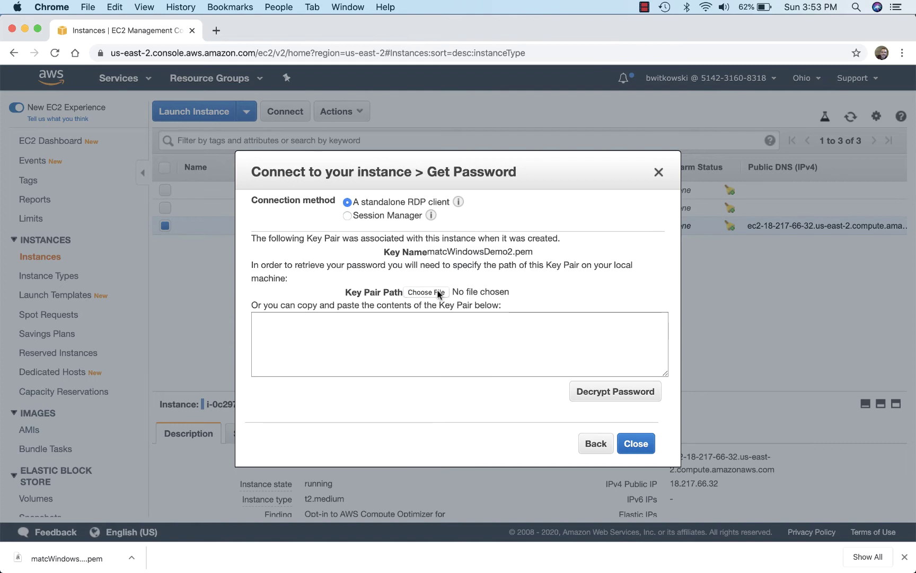
pyautogui.click(427, 292)
pyautogui.click(372, 119)
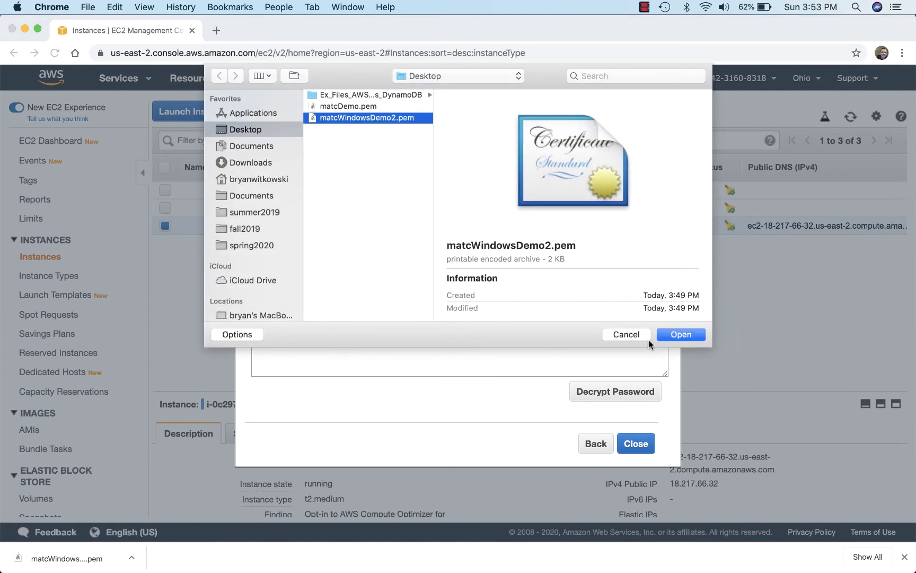
pyautogui.click(678, 334)
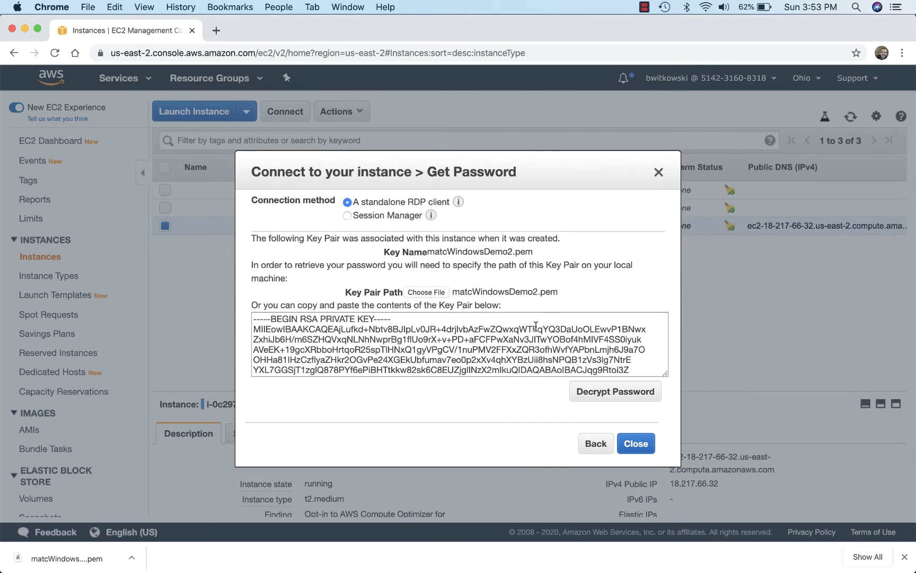
pyautogui.click(623, 395)
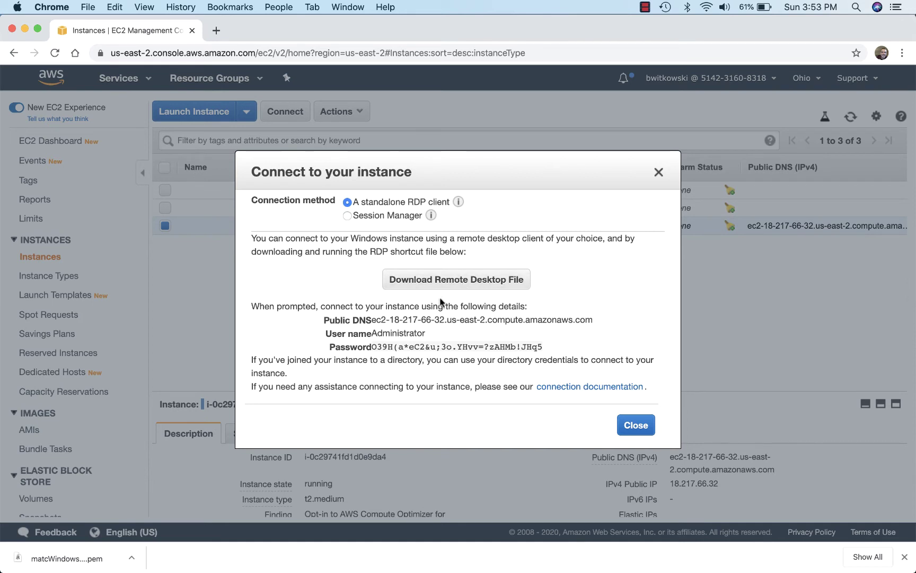
# Switch to Microsoft Remote Desktop and start adding a new PC connection.
pyautogui.press('super+space')
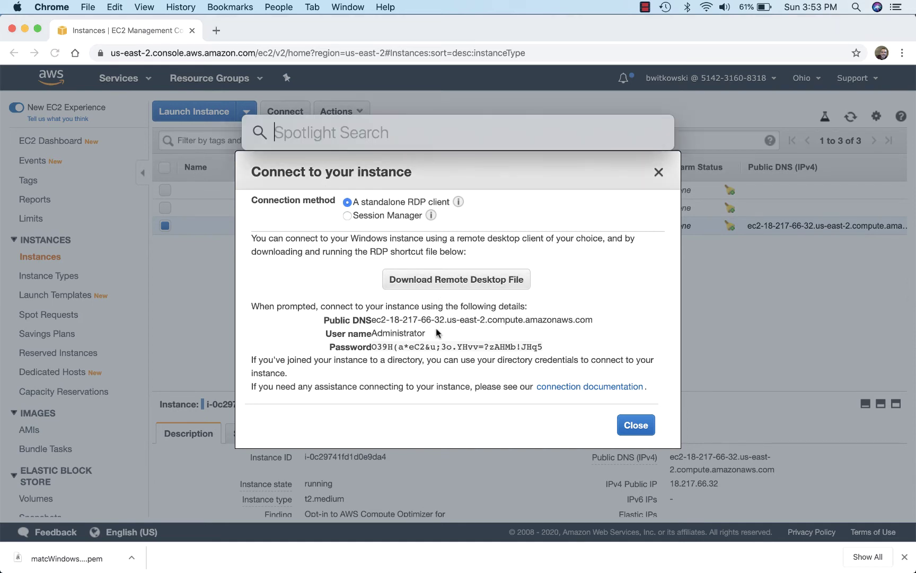
pyautogui.write('remote')
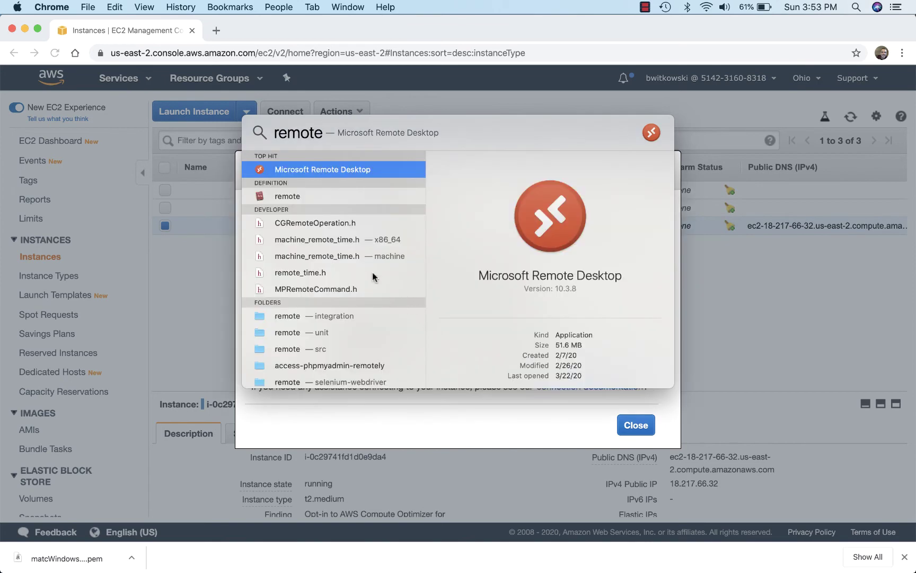
pyautogui.click(348, 170)
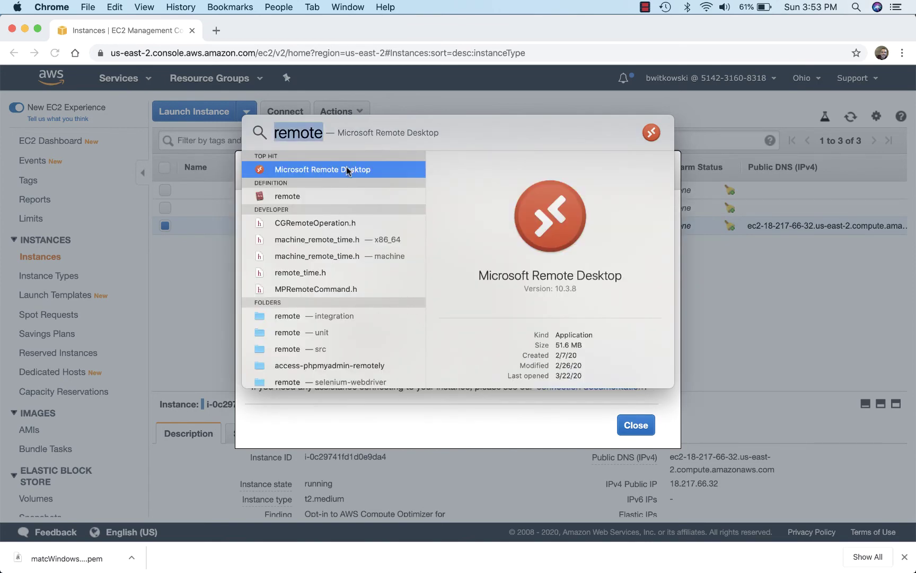
pyautogui.doubleClick(348, 170)
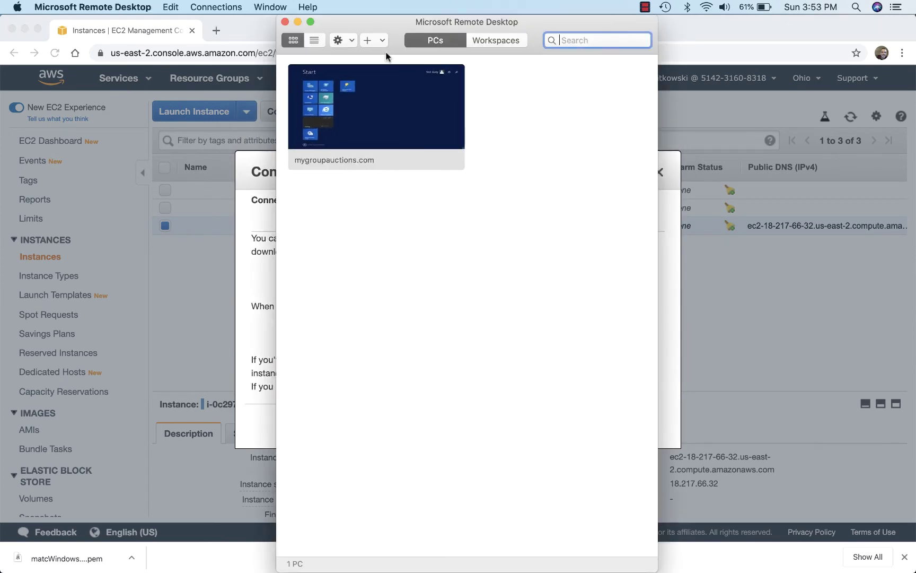
pyautogui.click(374, 40)
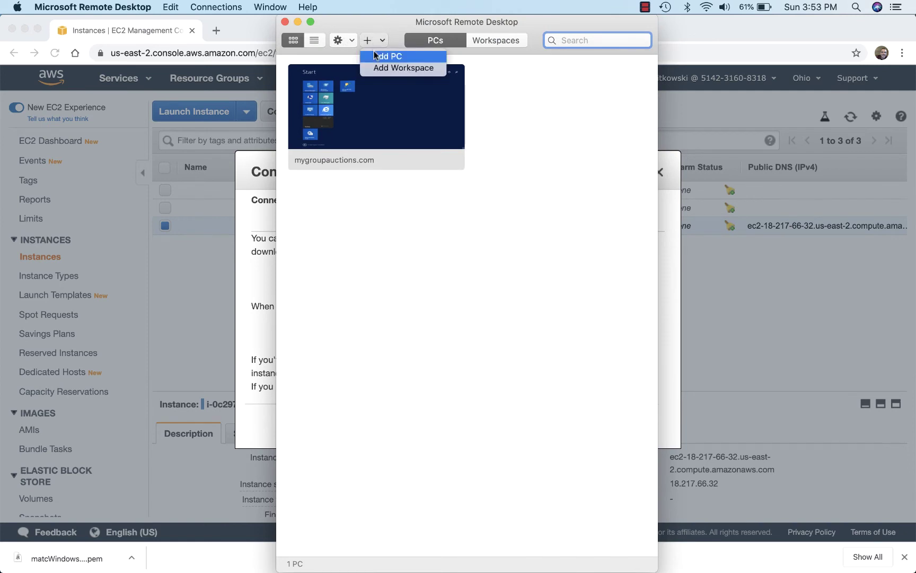
pyautogui.click(378, 56)
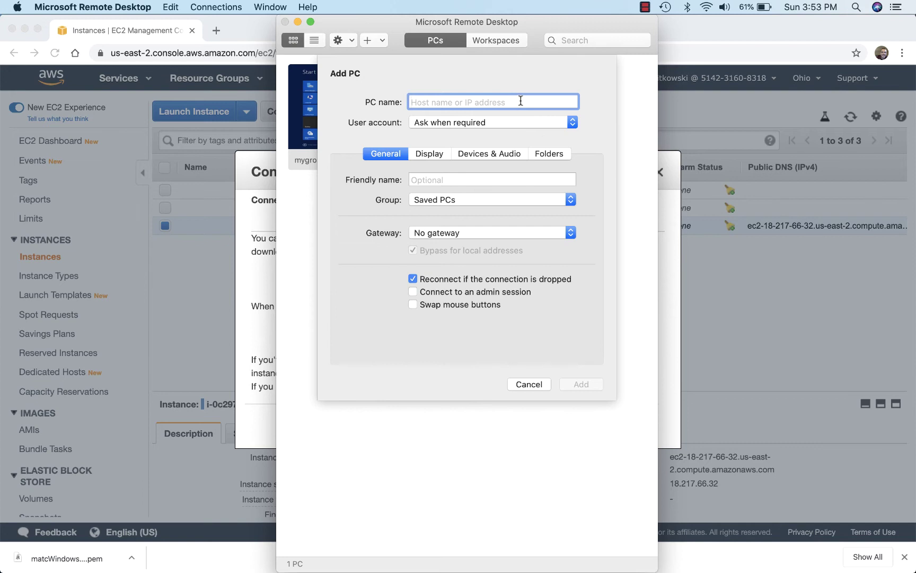
# Set the new connection's PC name to ec2-18-217-66-32.us-east-2.compute.amazonaws.com, copied from the instance's public DNS in Chrome.
pyautogui.click(663, 321)
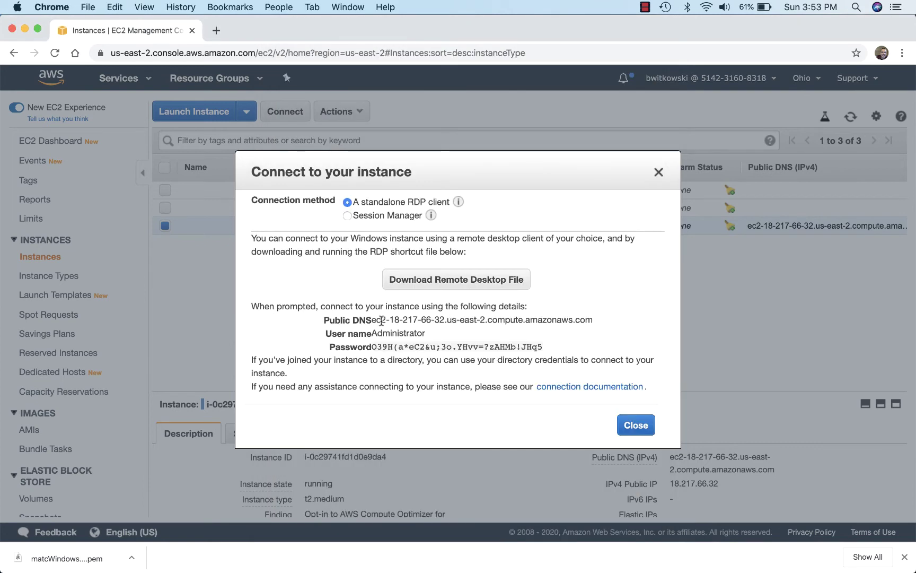
pyautogui.moveTo(371, 320); pyautogui.dragTo(593, 318)
pyautogui.press('super+c')
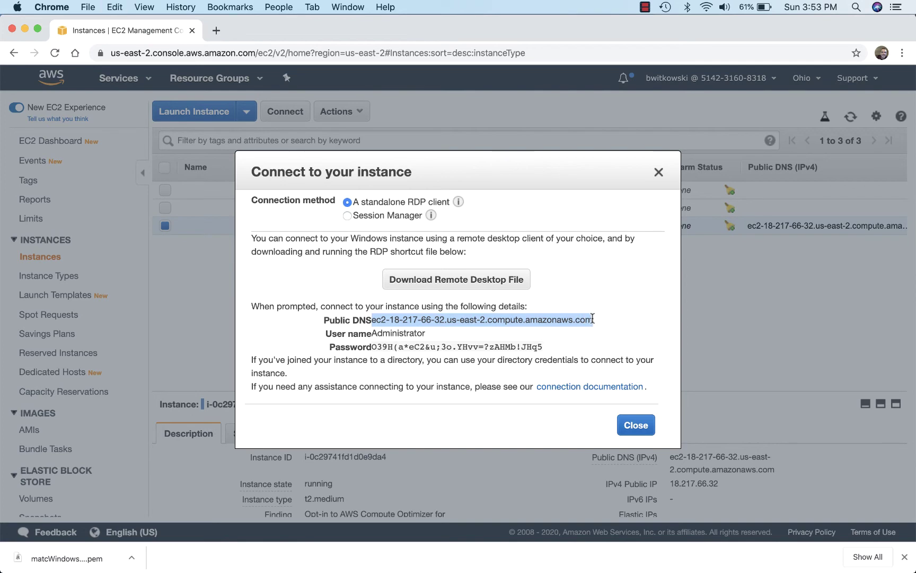
pyautogui.press('super+Tab')
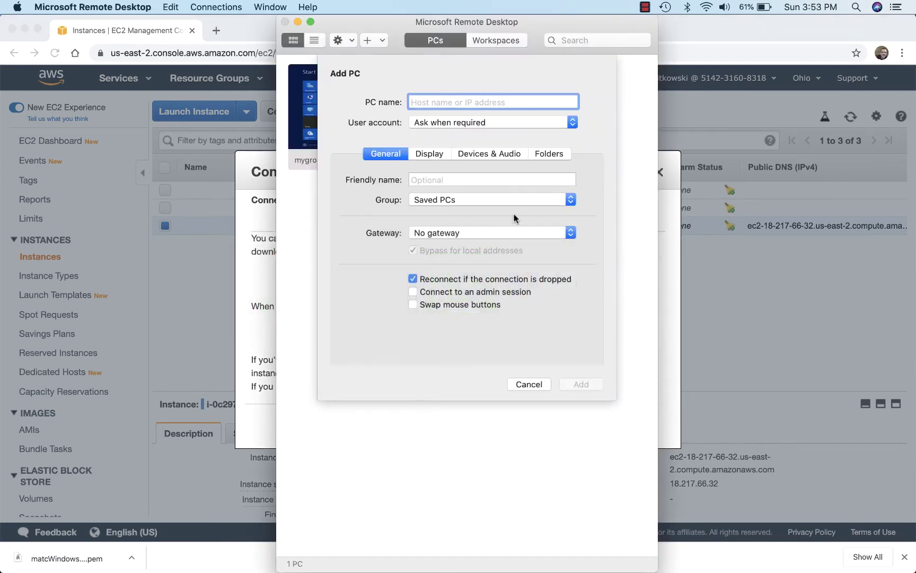
pyautogui.press('super+v')
pyautogui.press('Tab')
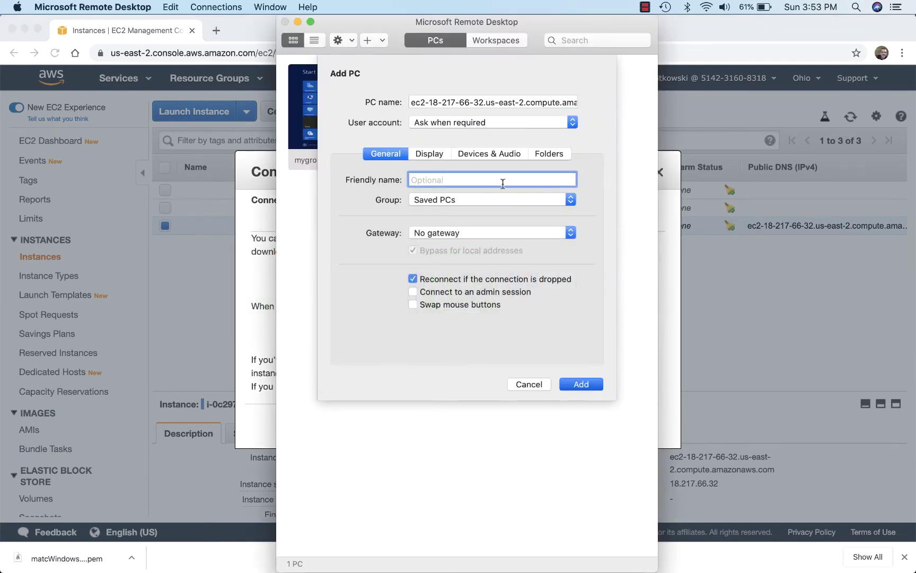
# Set the connection's friendly name to MATC Windows EC2 Instance and its user account to Administrator.
pyautogui.write('MATC Windows EC2 Instance')
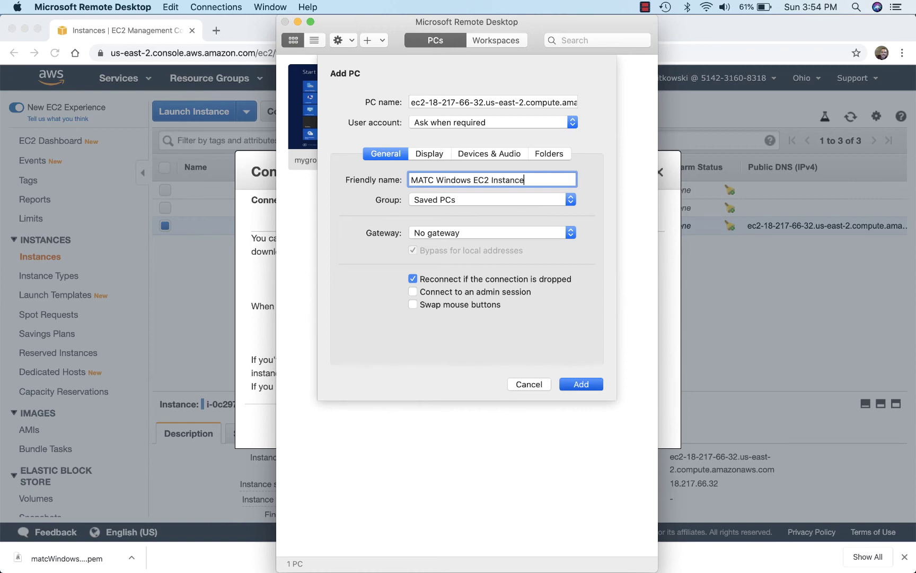
pyautogui.click(435, 124)
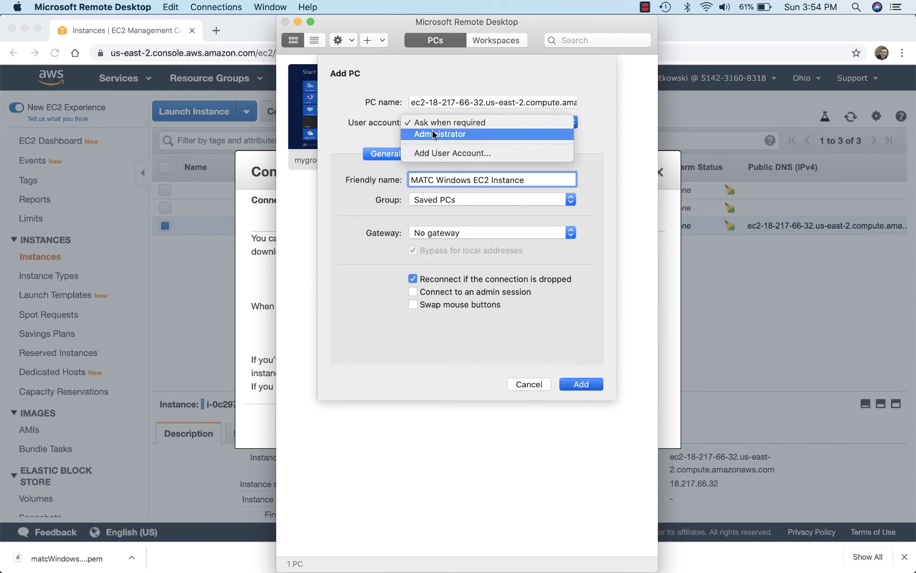
pyautogui.click(432, 132)
# Add a new user account with username Administrator and paste the instance's login password copied from Chrome, revealing it before saving.
pyautogui.click(520, 122)
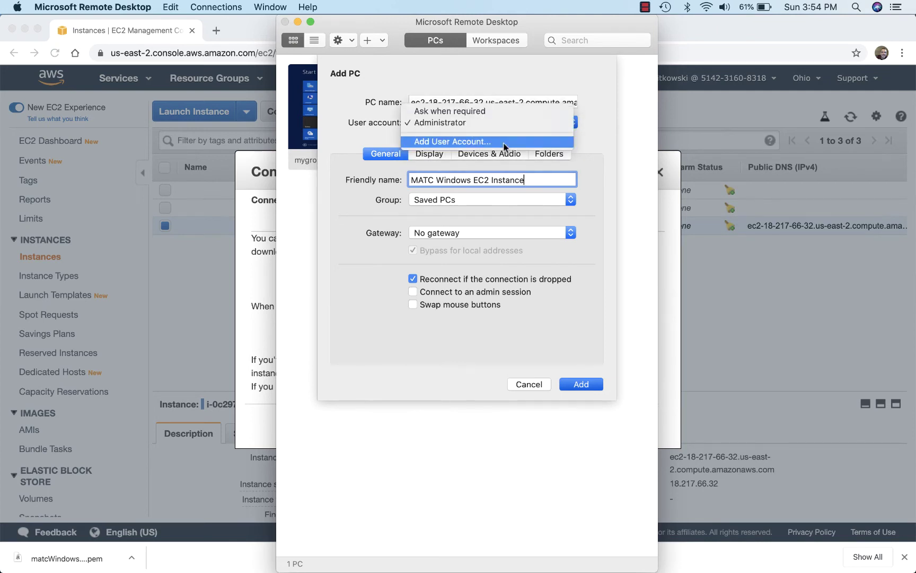
pyautogui.click(504, 141)
pyautogui.write('Ad')
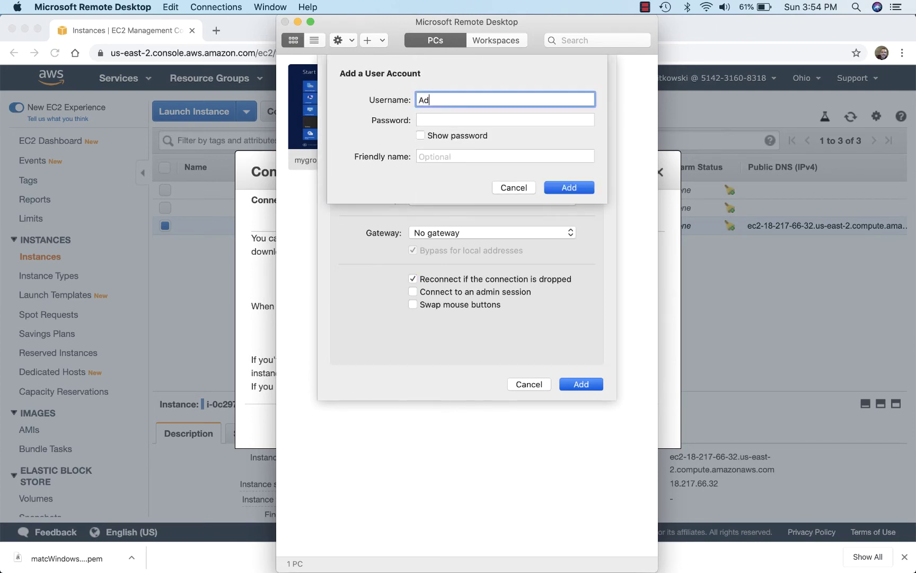
pyautogui.write('ministrator')
pyautogui.press('Tab')
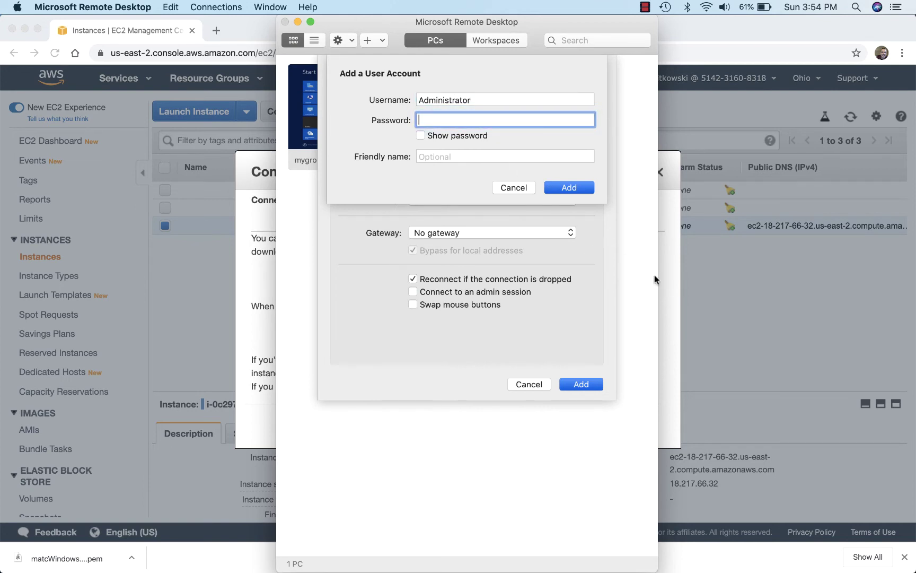
pyautogui.click(671, 288)
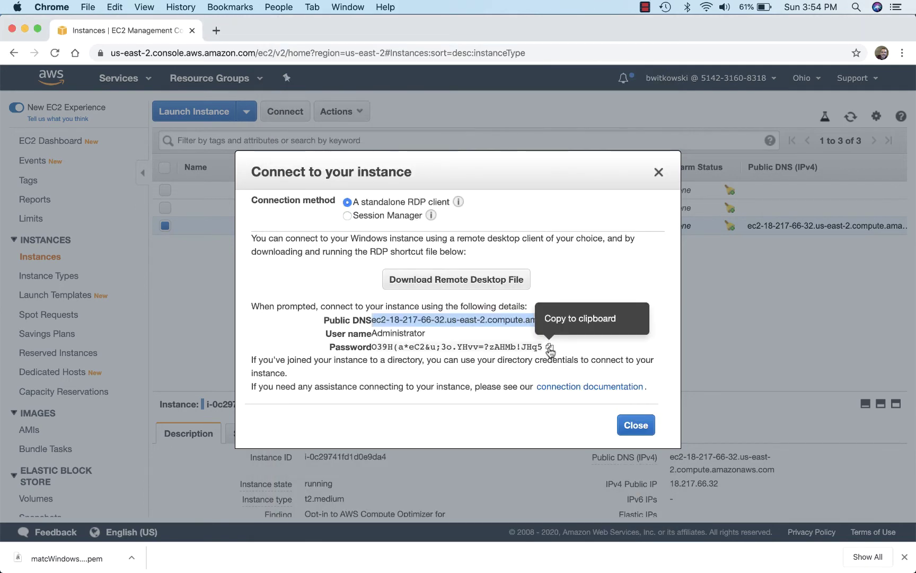
pyautogui.click(549, 347)
pyautogui.press('super+Tab')
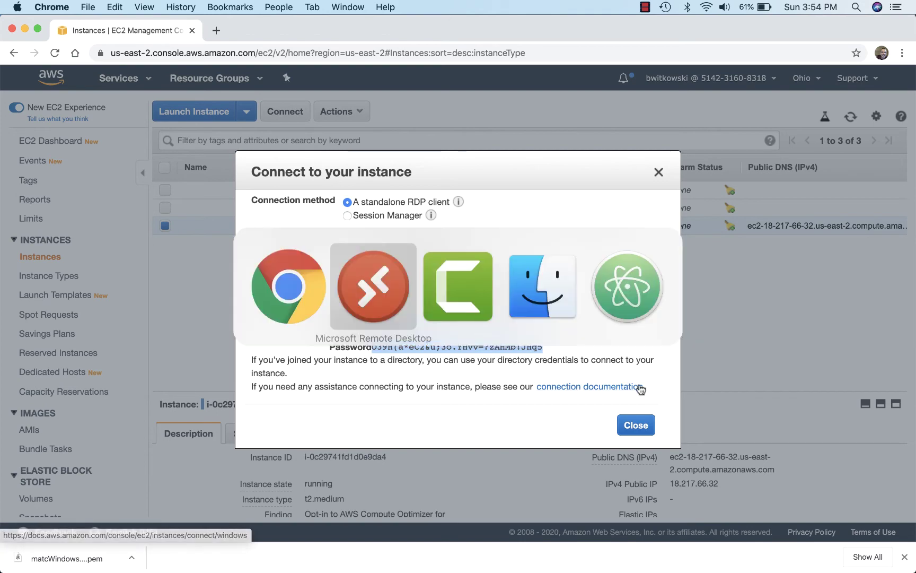
pyautogui.press('super+v')
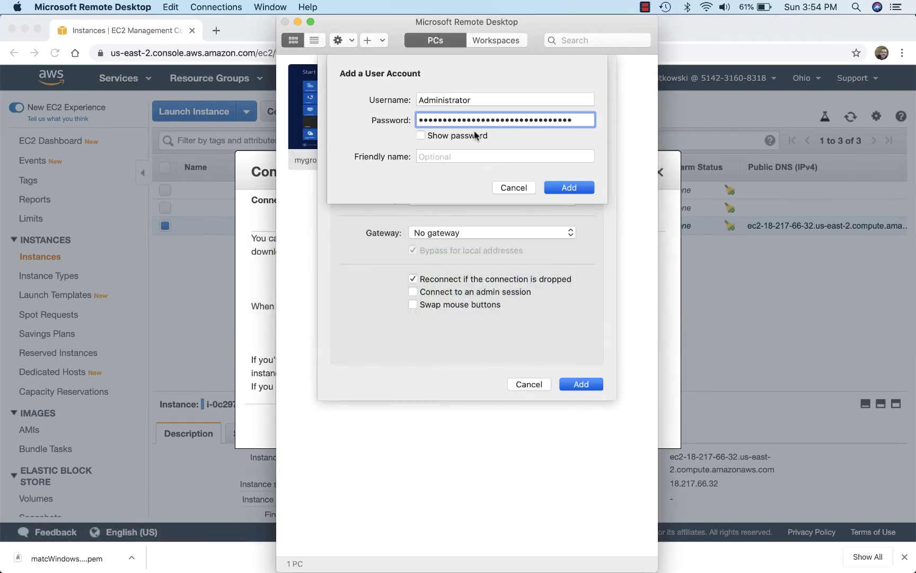
pyautogui.click(476, 135)
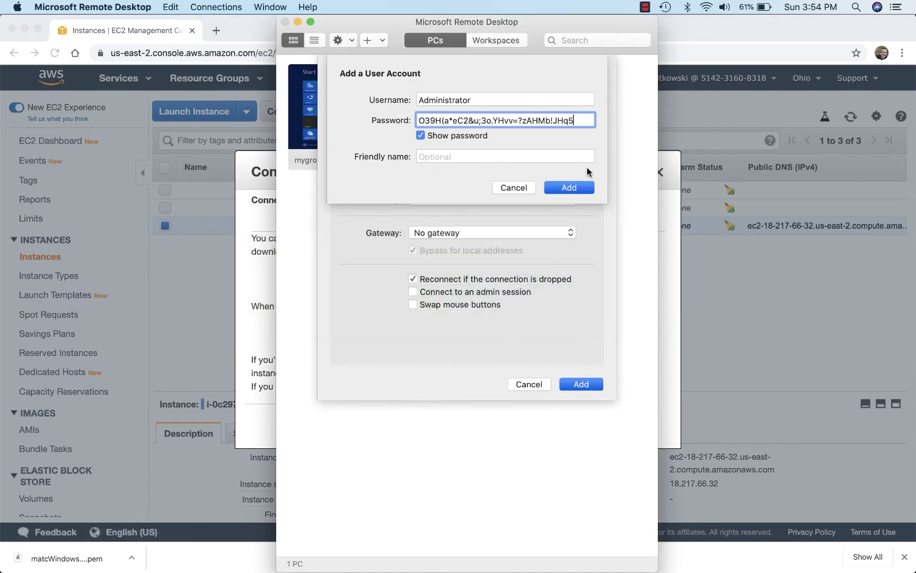
pyautogui.click(578, 188)
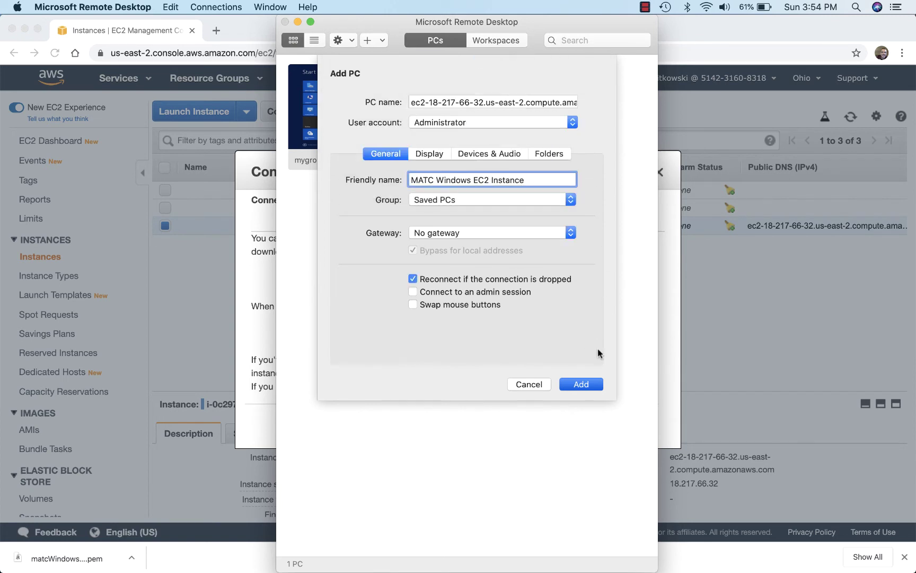
# Save the new PC and connect to MATC Windows EC2 Instance, continuing despite the unverified certificate.
pyautogui.click(585, 385)
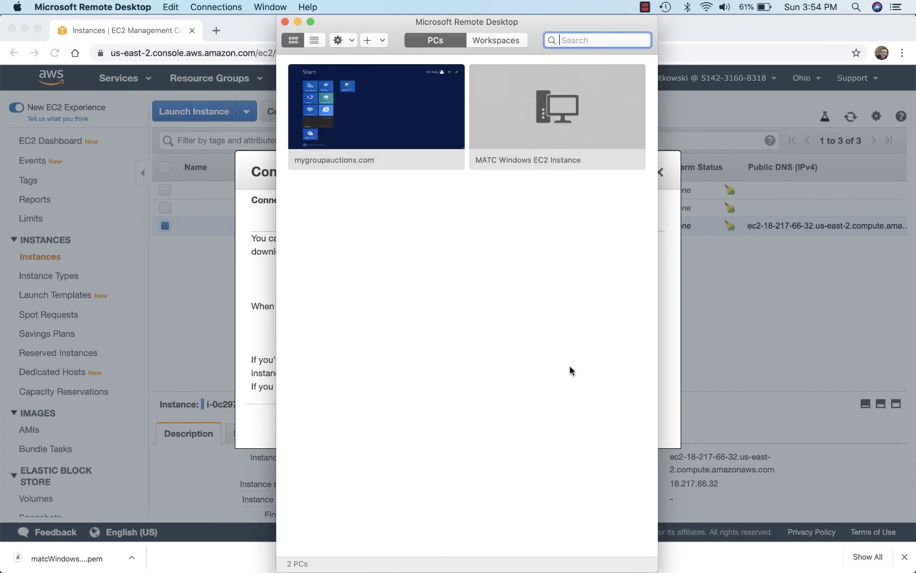
pyautogui.doubleClick(549, 141)
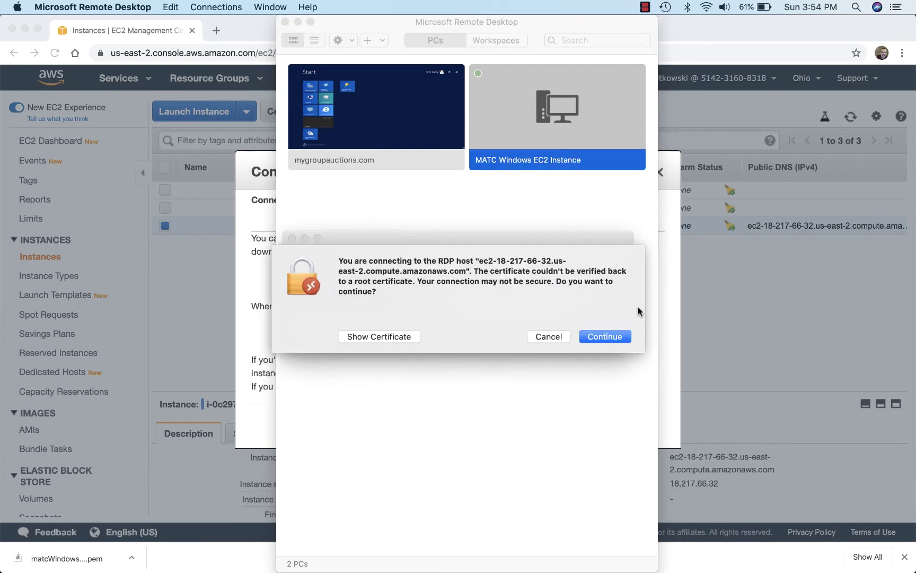
pyautogui.click(610, 336)
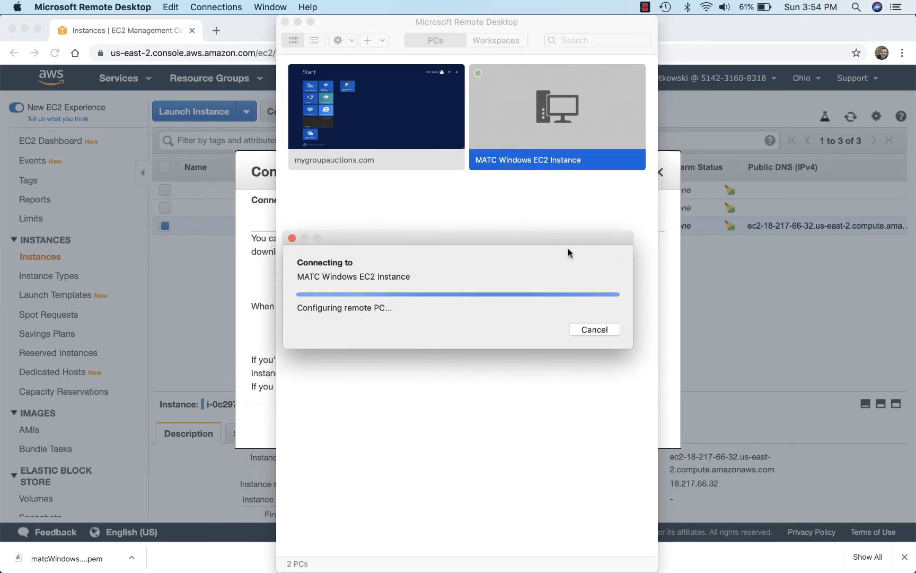
pyautogui.moveTo(617, 139)
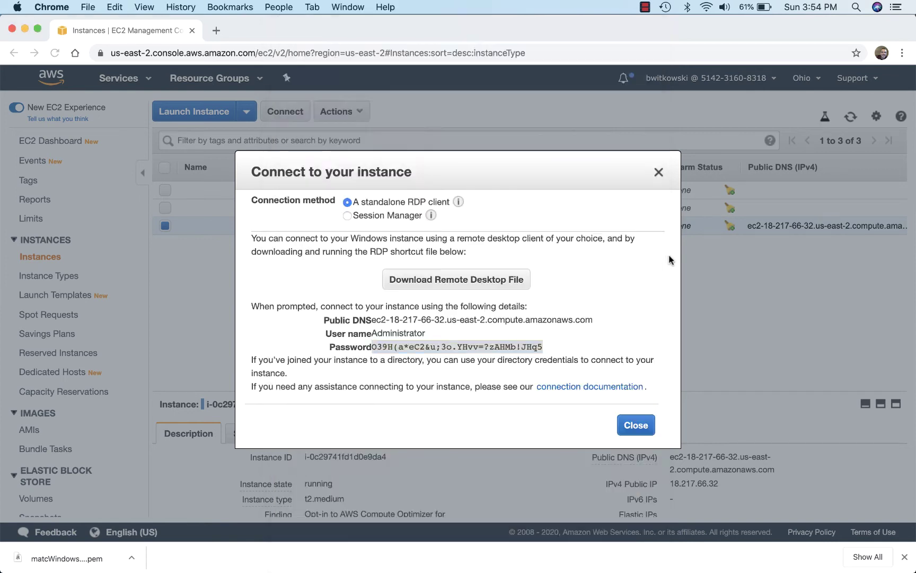
# Close the instance's connection details in Chrome and switch back to Microsoft Remote Desktop.
pyautogui.press('super+Tab')
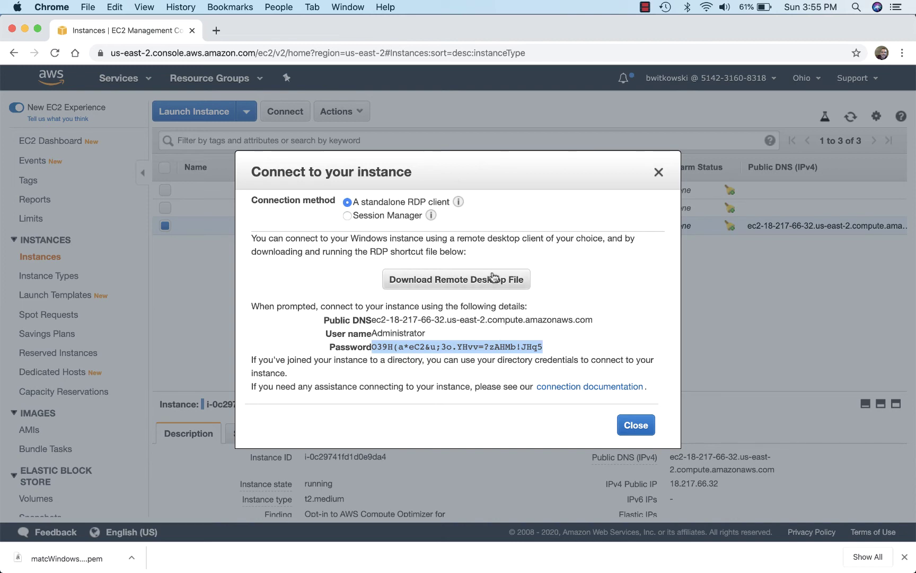
pyautogui.click(635, 424)
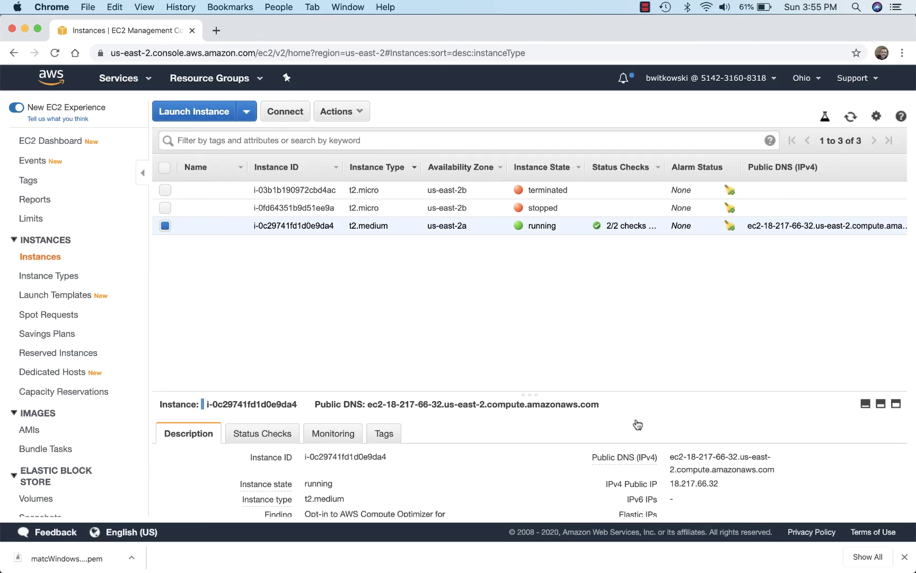
pyautogui.press('super+Tab')
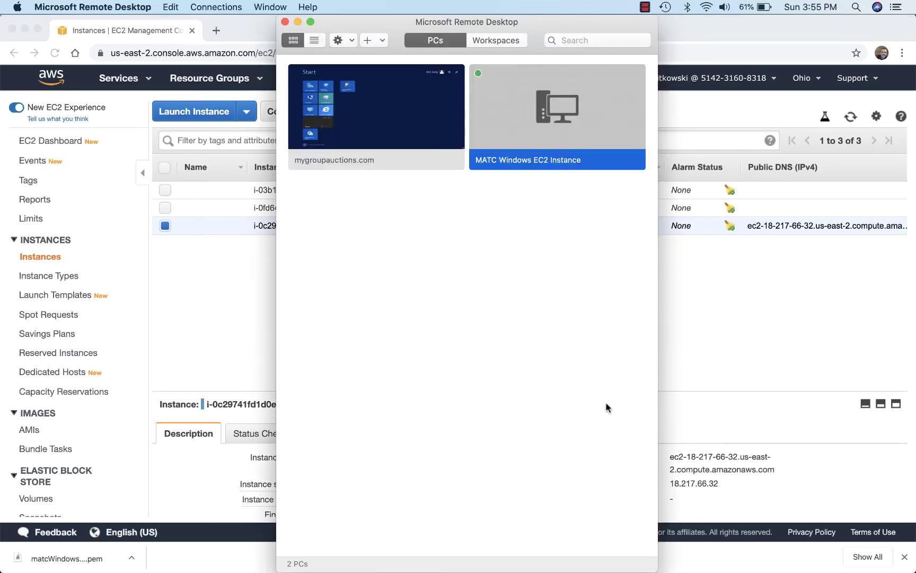
# Open the MATC Windows EC2 Instance session and decline making the PC discoverable on the network.
pyautogui.press('super+Tab')
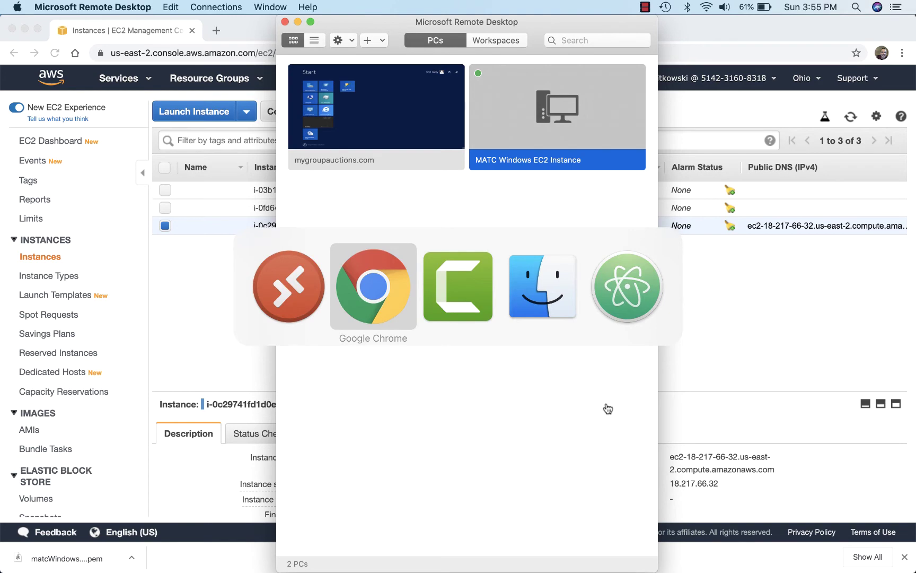
pyautogui.press('Escape')
pyautogui.doubleClick(574, 129)
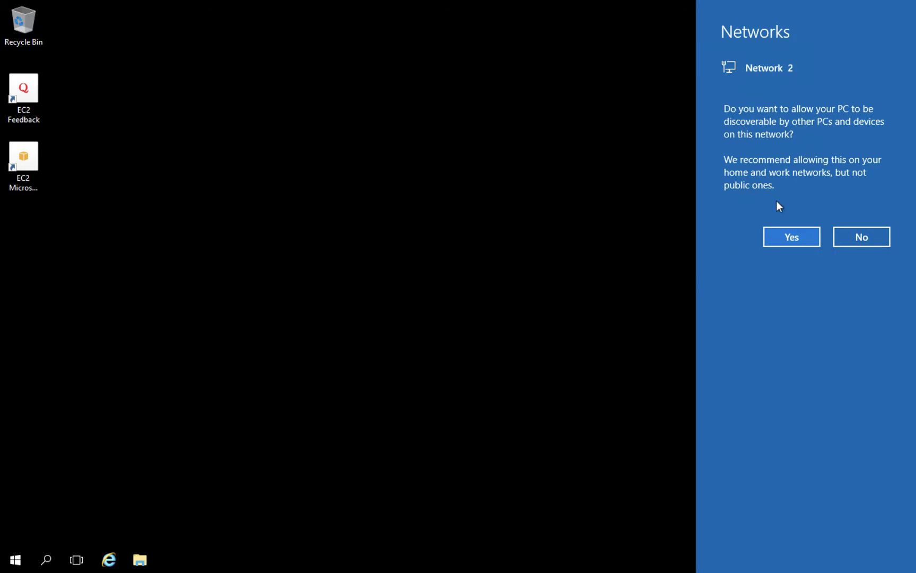
pyautogui.click(849, 239)
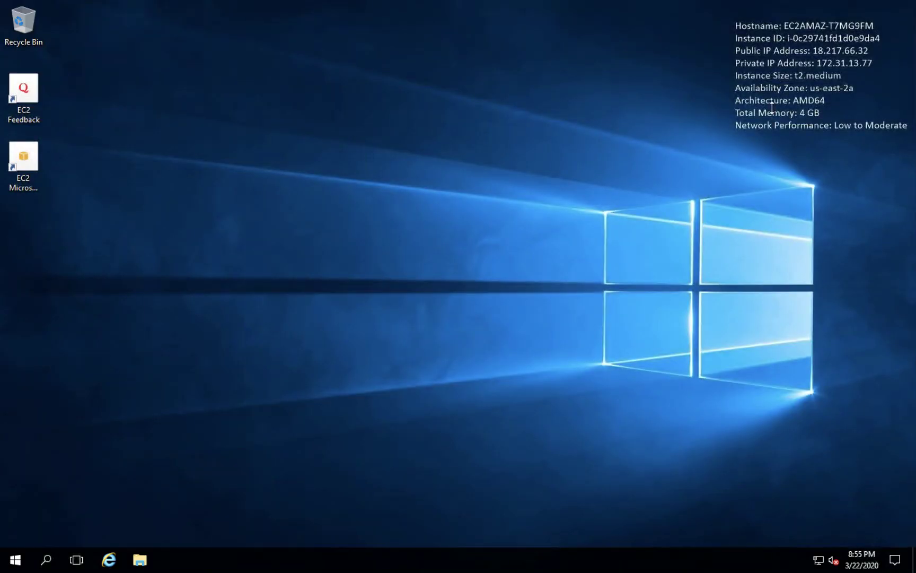
pyautogui.moveTo(734, 24); pyautogui.dragTo(867, 128)
# Open Internet Explorer and complete its setup with the recommended settings, turning off Do Not Track requests.
pyautogui.click(109, 560)
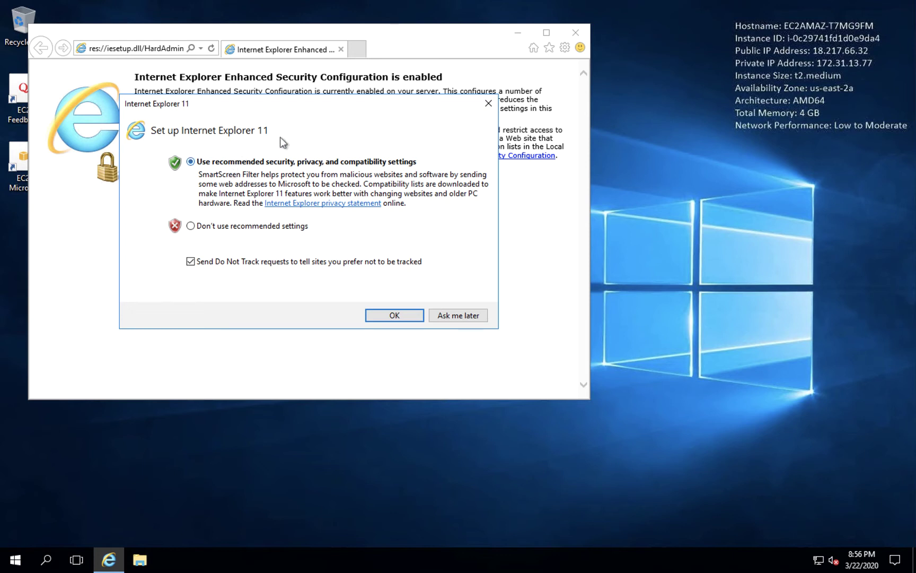
pyautogui.click(305, 261)
pyautogui.click(392, 315)
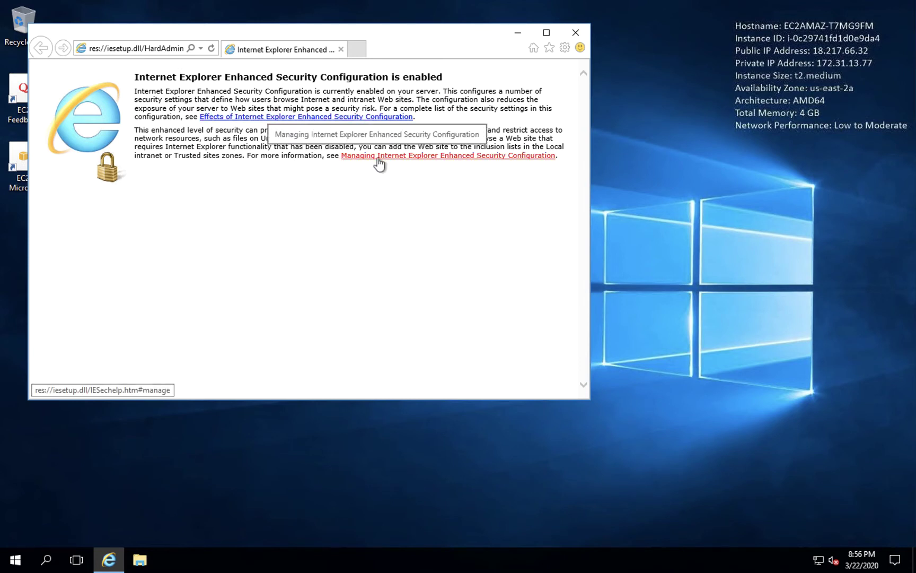
# Open the help topic on turning off Internet Explorer Enhanced Security Configuration and examine its instructions for Windows Server 2012.
pyautogui.click(379, 156)
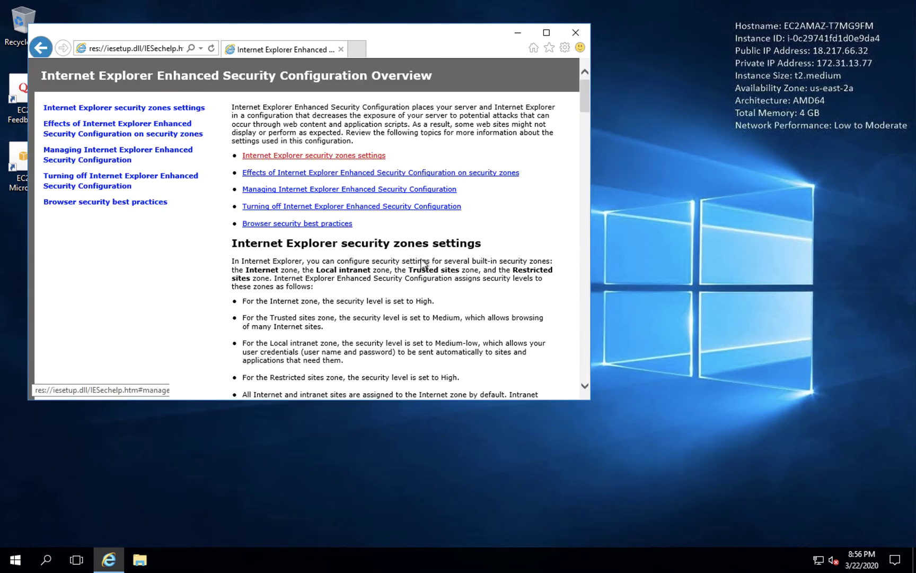
pyautogui.scroll(-1, 436, 259)
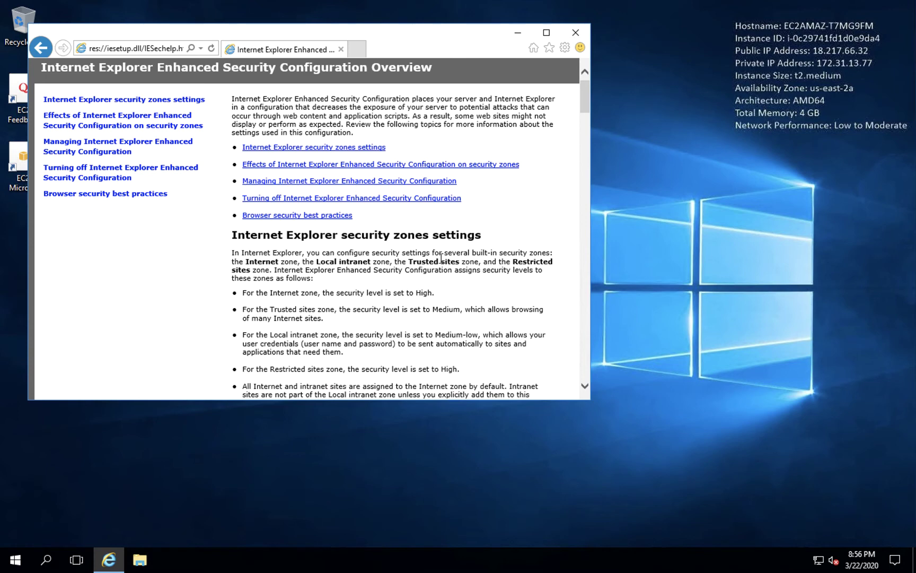
pyautogui.click(360, 199)
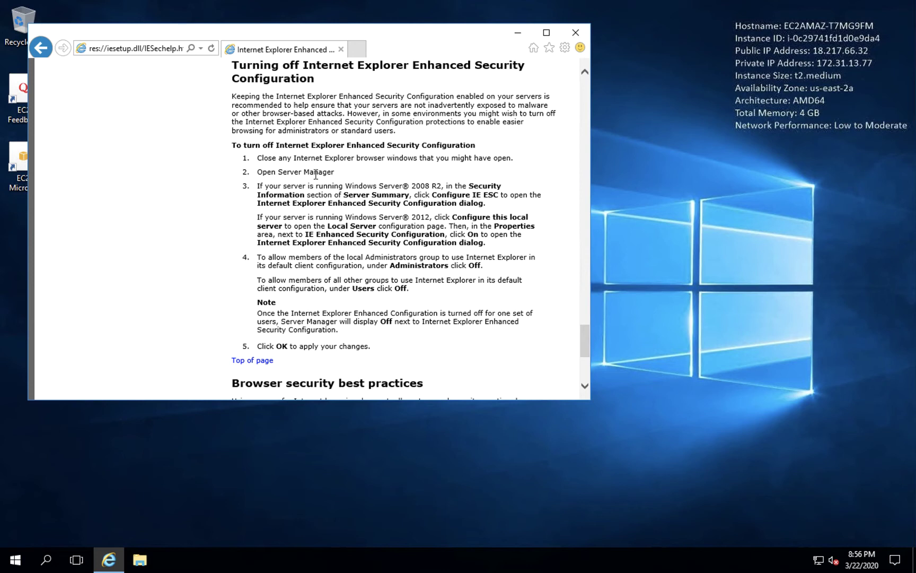
pyautogui.moveTo(317, 187); pyautogui.dragTo(354, 214)
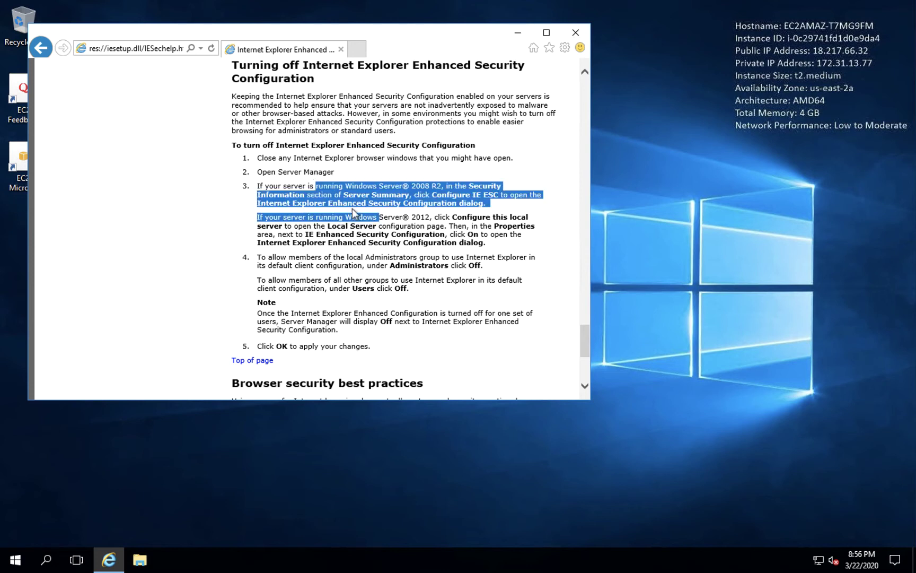
pyautogui.tripleClick(342, 228)
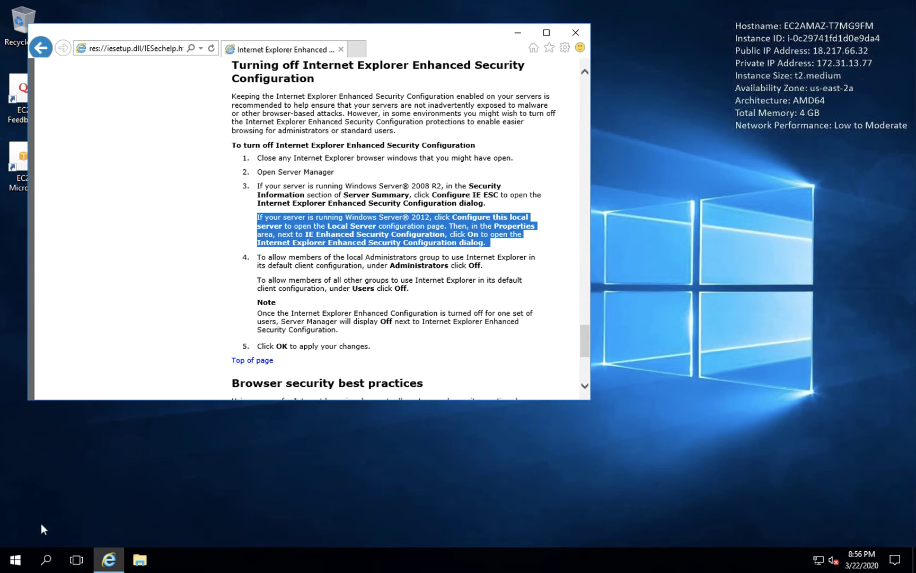
# Search Windows for "server", open Server Manager, and close the Internet Explorer window.
pyautogui.click(15, 560)
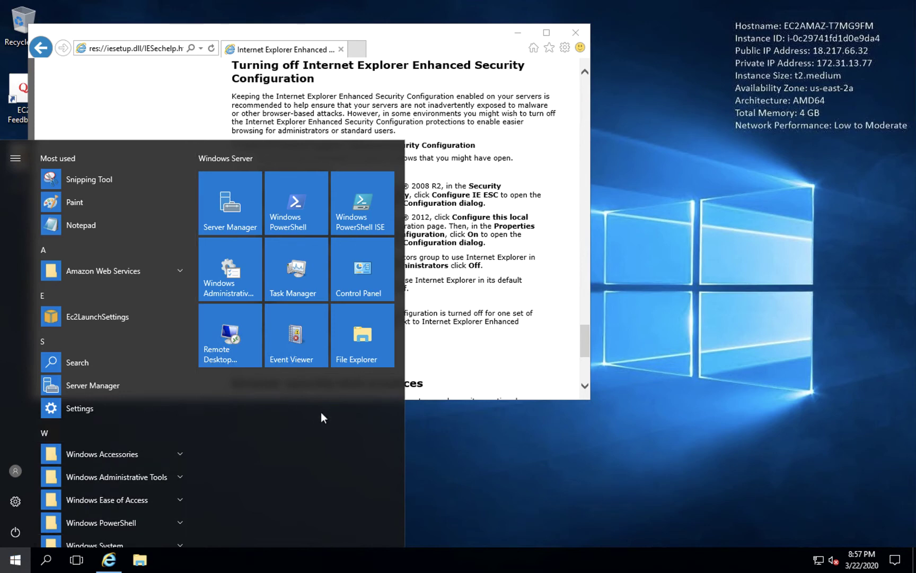
pyautogui.write('awecwe')
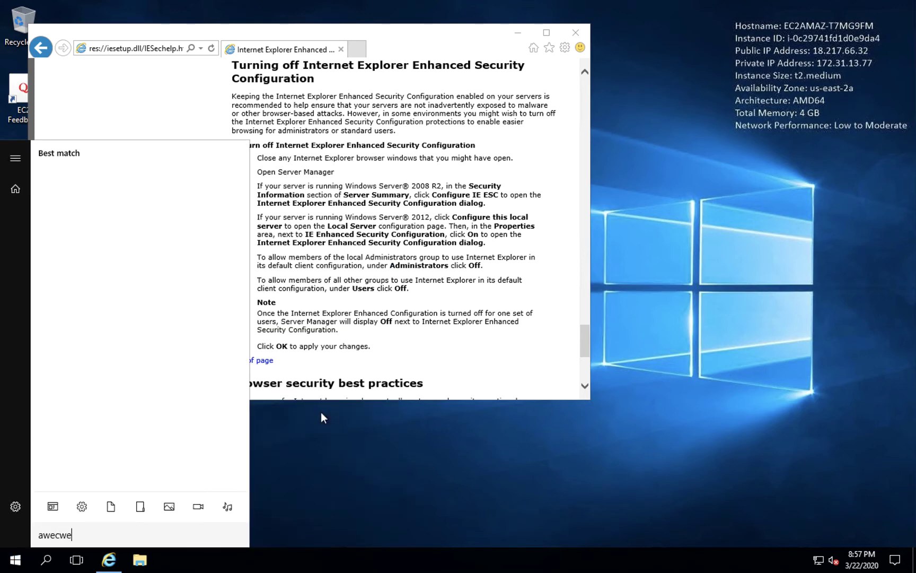
pyautogui.press('BackSpace')
pyautogui.press('BackSpace')
pyautogui.press('BackSpace')
pyautogui.press('BackSpace')
pyautogui.press('BackSpace')
pyautogui.press('BackSpace')
pyautogui.write('server')
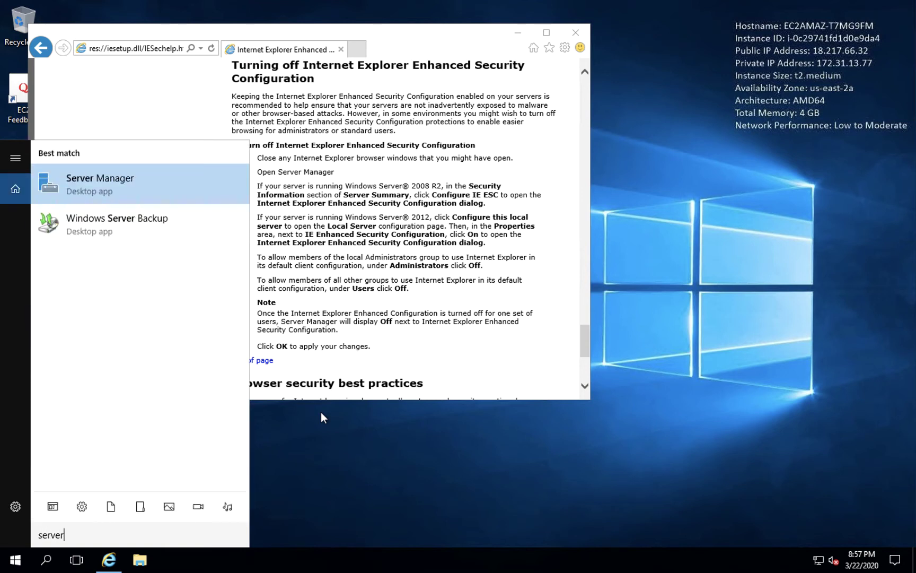
pyautogui.click(156, 176)
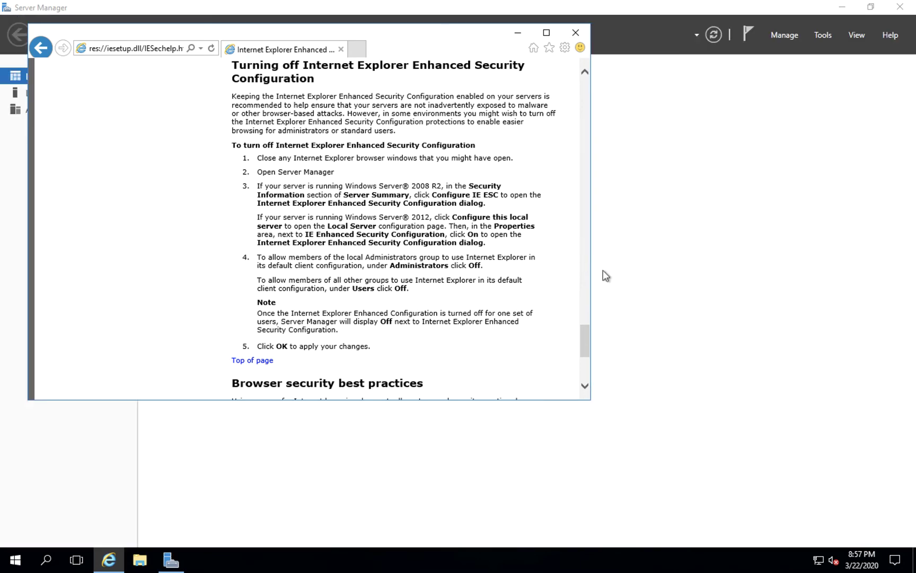
pyautogui.click(574, 33)
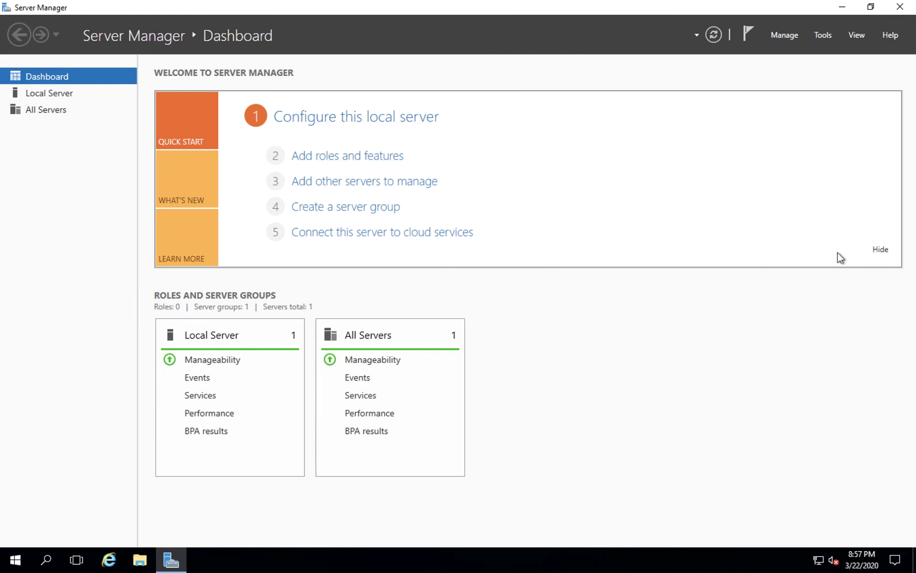
# Hide the Server Manager welcome tile and show the Local Server properties.
pyautogui.click(880, 250)
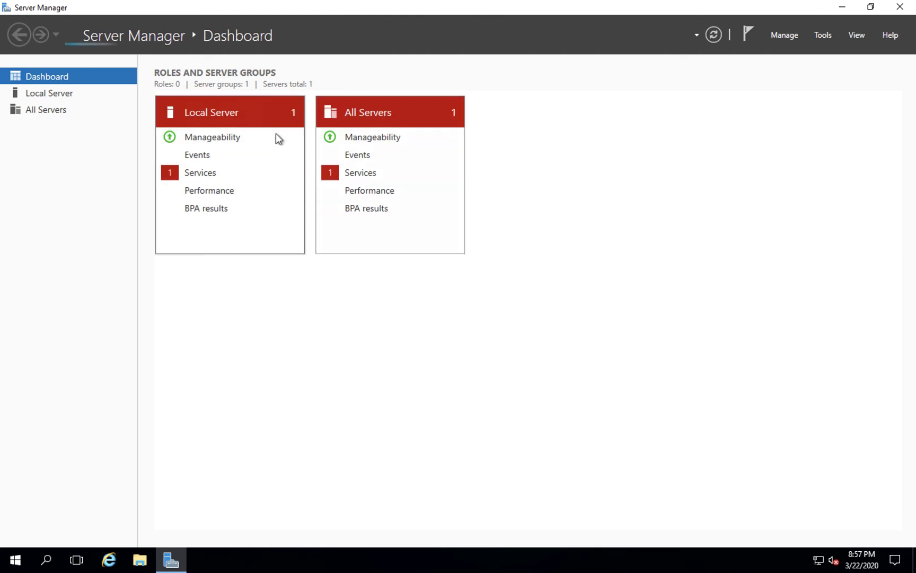
pyautogui.click(51, 94)
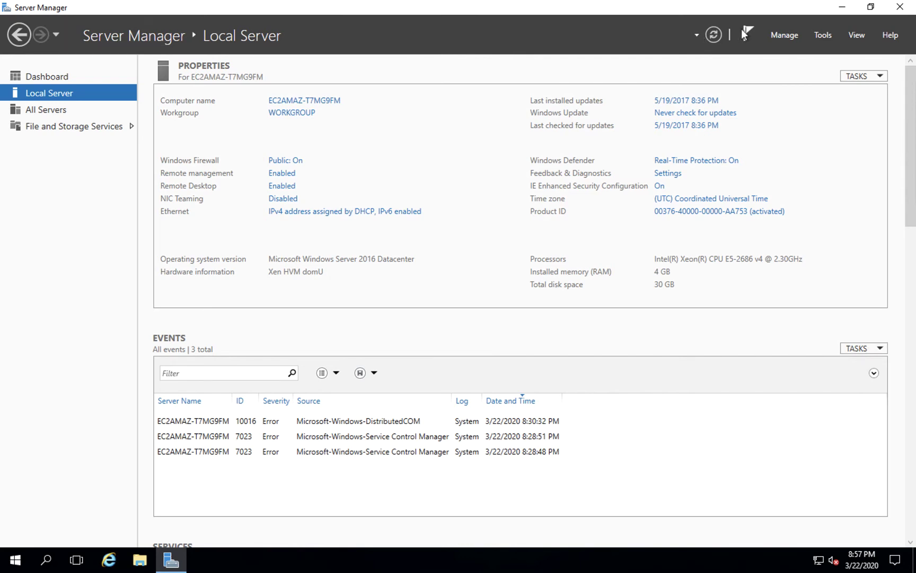
# Start the Remove Roles and Features Wizard for the local server and examine its list of server roles.
pyautogui.click(785, 34)
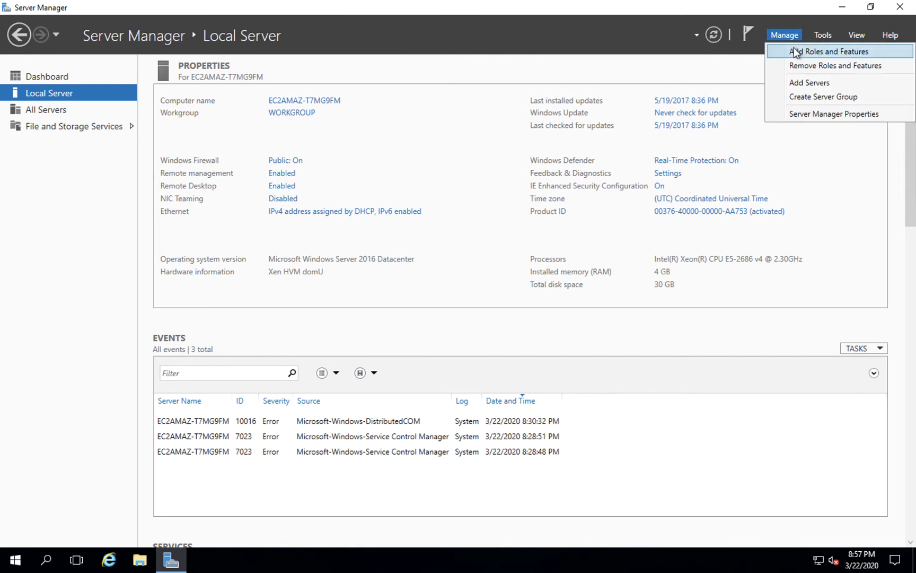
pyautogui.click(814, 65)
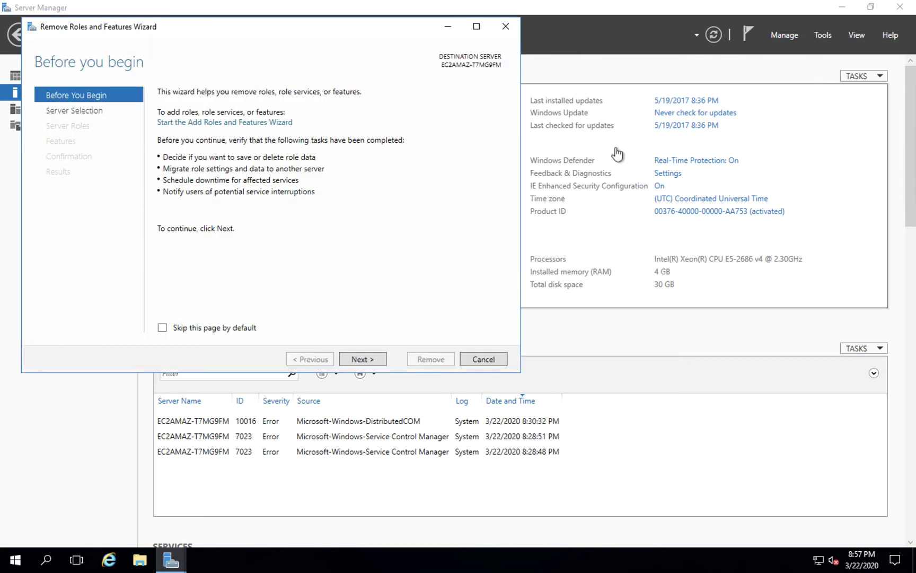
pyautogui.click(360, 363)
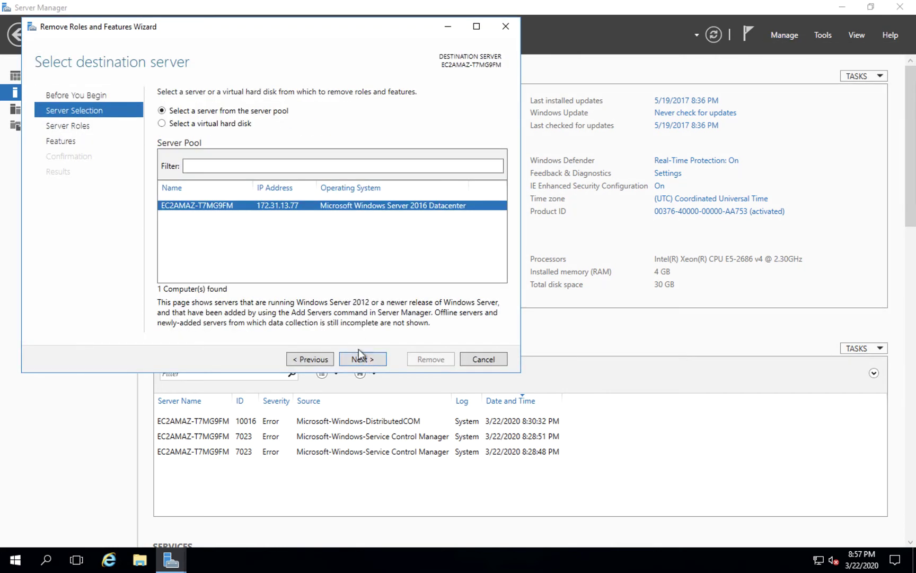
pyautogui.click(356, 361)
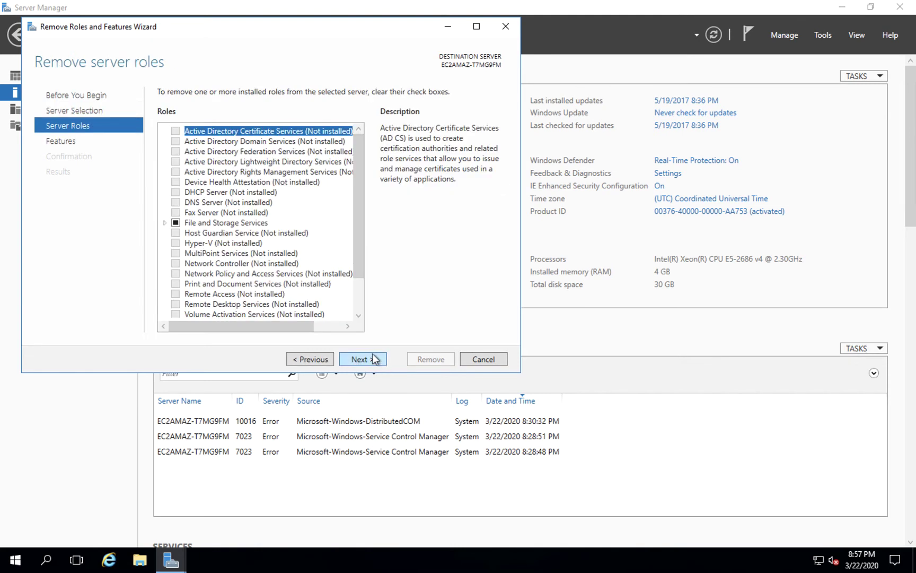
pyautogui.click(359, 300)
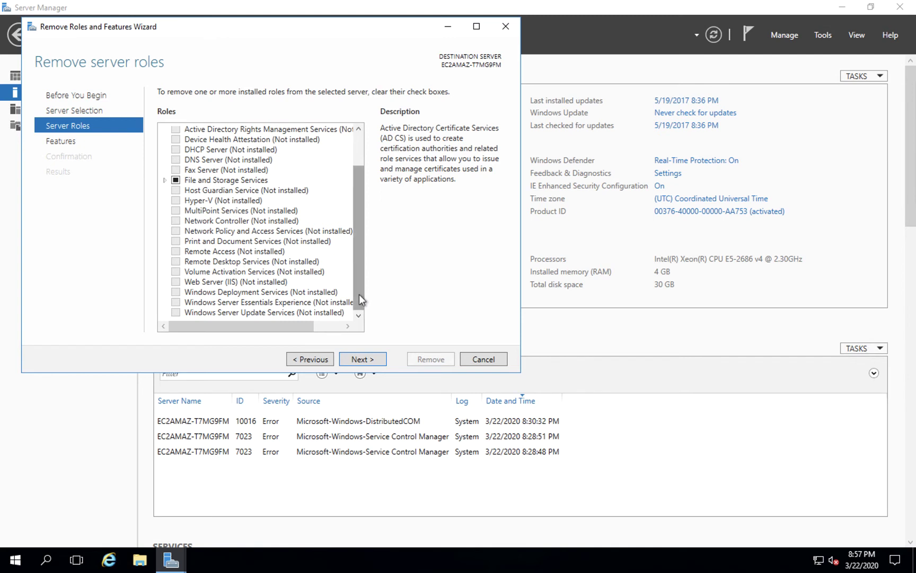
pyautogui.moveTo(358, 294); pyautogui.dragTo(362, 215)
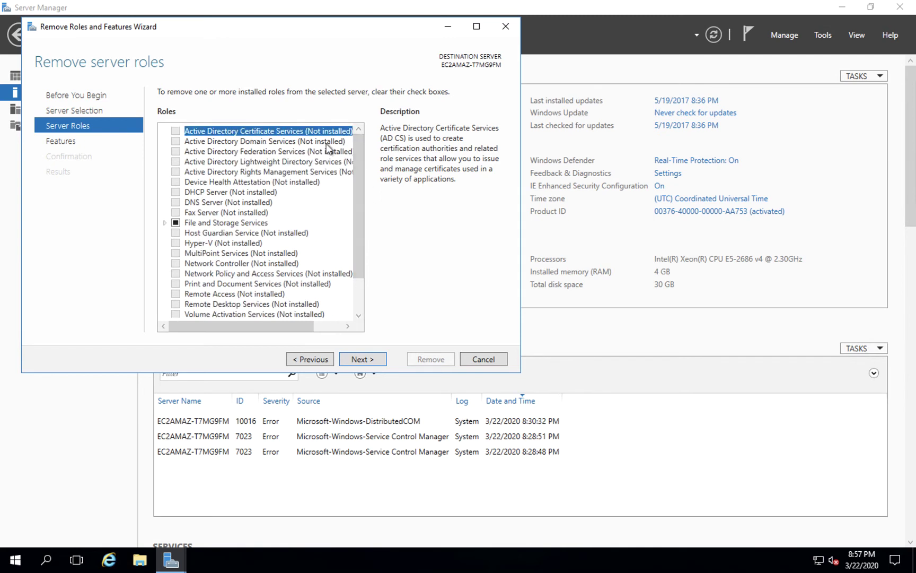
# Examine the removable features list from .NET Framework to the Windows components, and cancel the wizard.
pyautogui.click(73, 139)
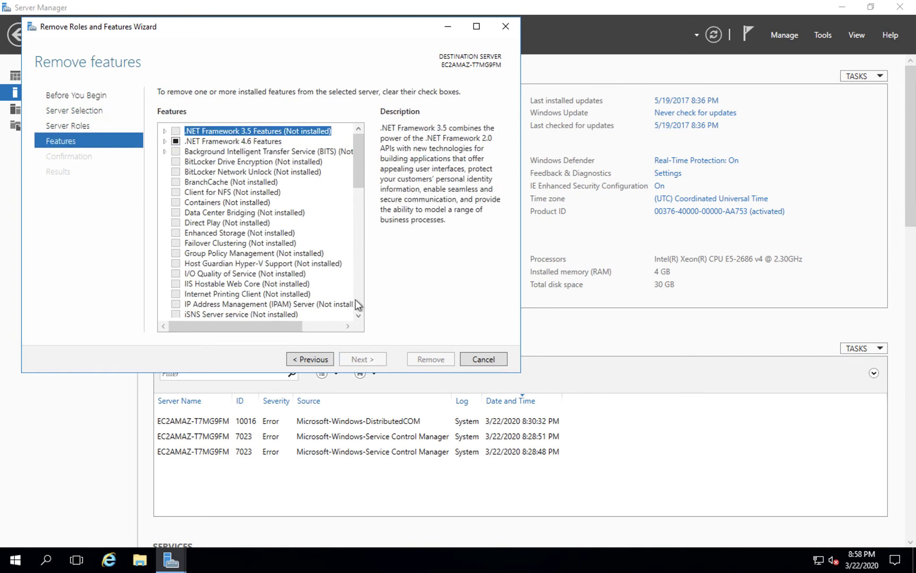
pyautogui.moveTo(359, 316); pyautogui.dragTo(359, 316)
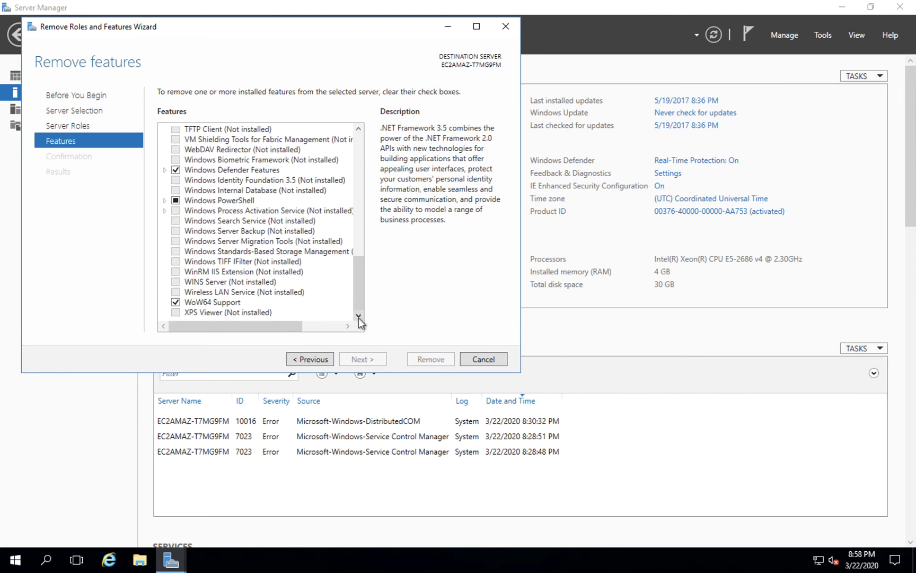
pyautogui.click(359, 241)
pyautogui.click(359, 291)
pyautogui.click(359, 180)
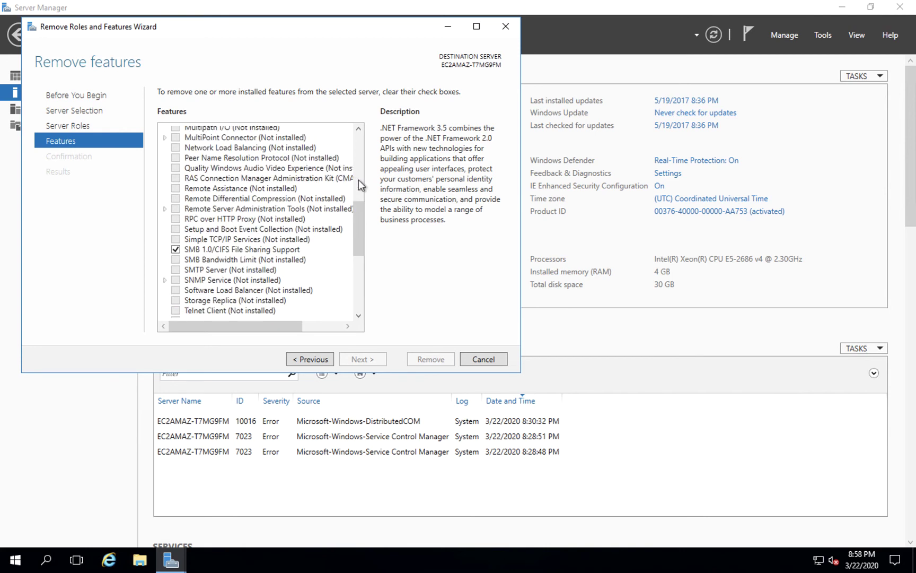
pyautogui.click(359, 180)
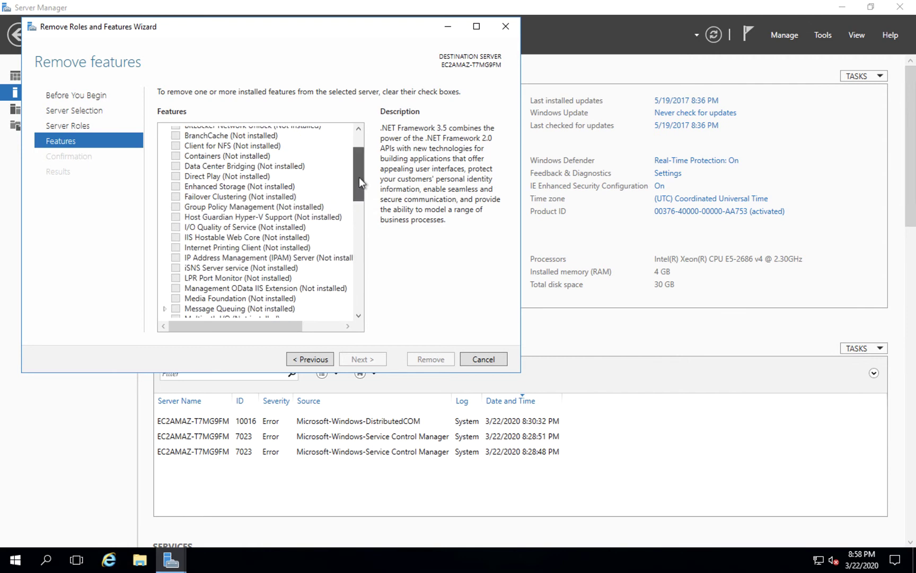
pyautogui.moveTo(358, 180); pyautogui.dragTo(362, 156)
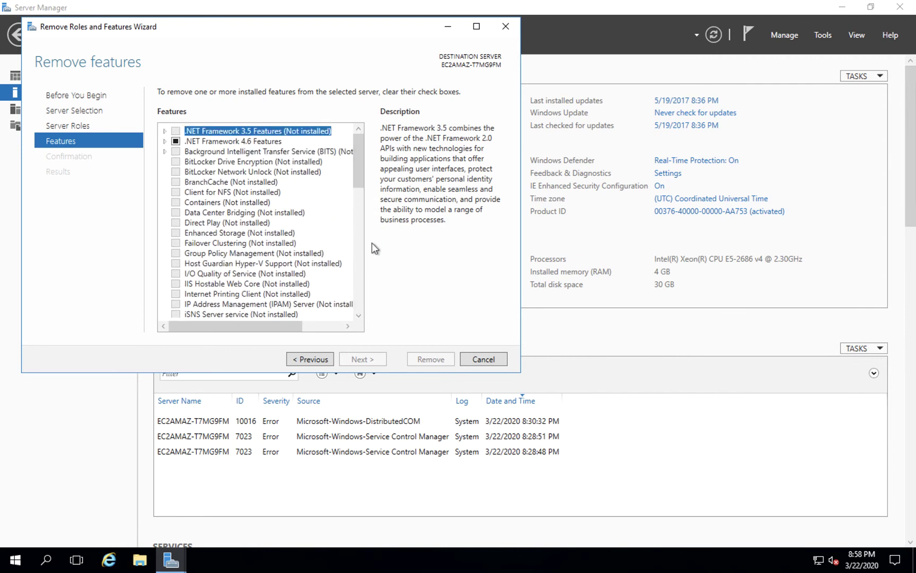
pyautogui.click(355, 275)
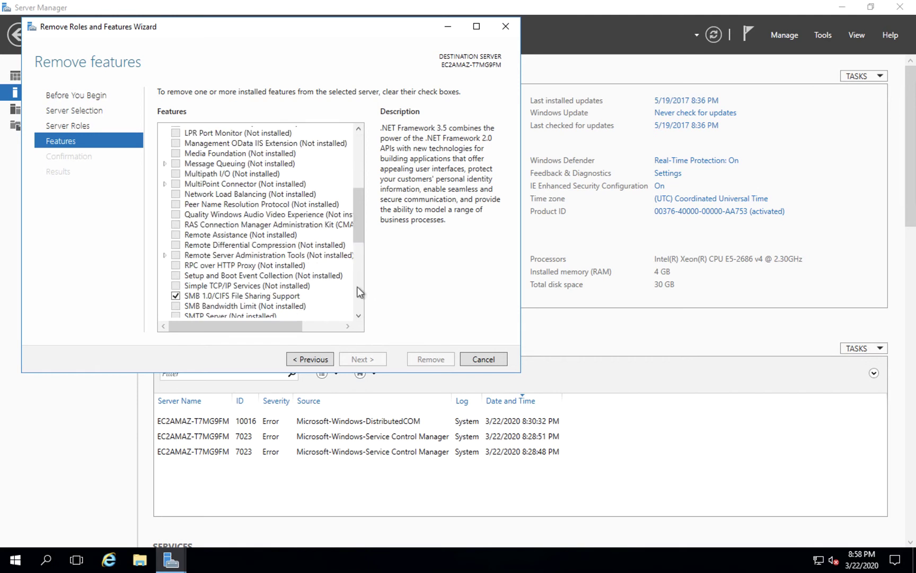
pyautogui.click(357, 290)
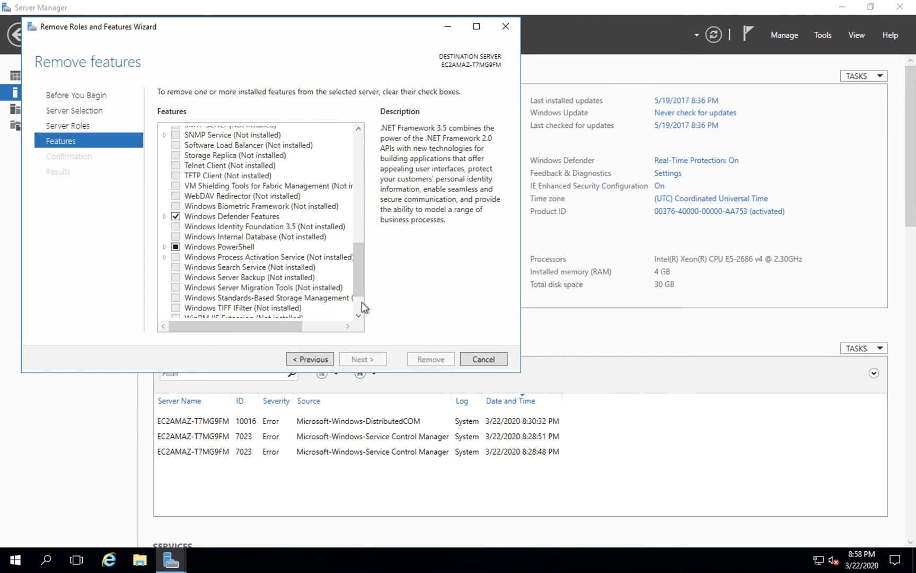
pyautogui.click(479, 358)
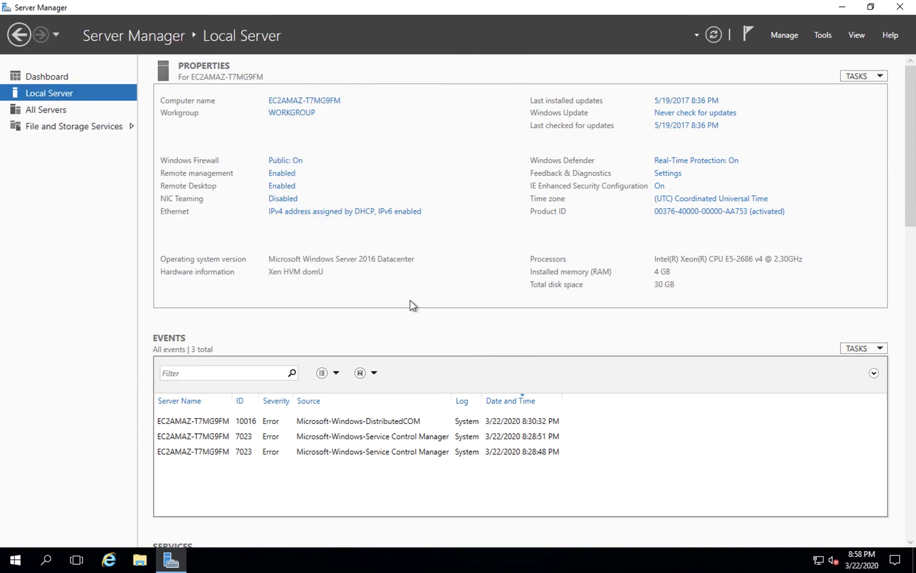
# Minimize Server Manager and examine Internet Explorer's help instructions for turning off Enhanced Security Configuration.
pyautogui.click(841, 6)
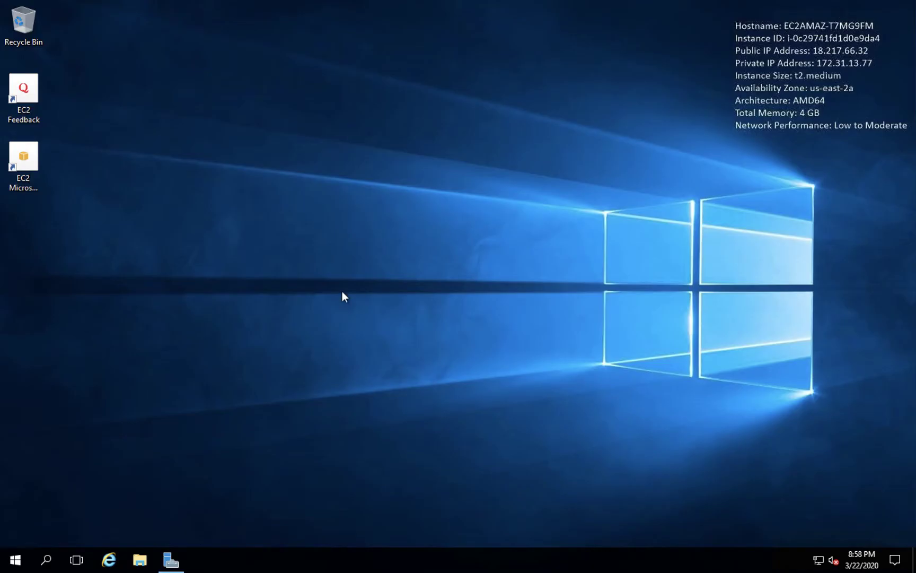
pyautogui.click(108, 560)
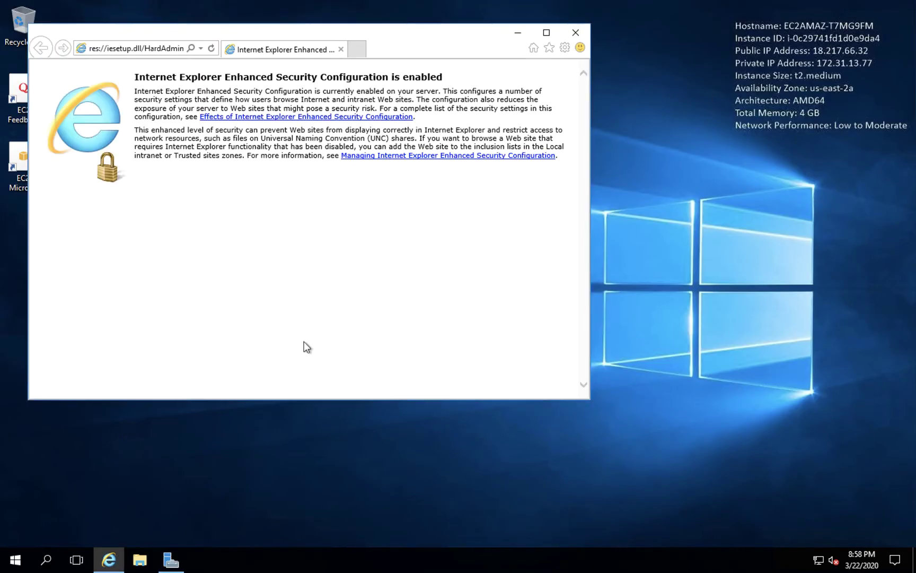
pyautogui.click(374, 116)
pyautogui.scroll(-3, 360, 210)
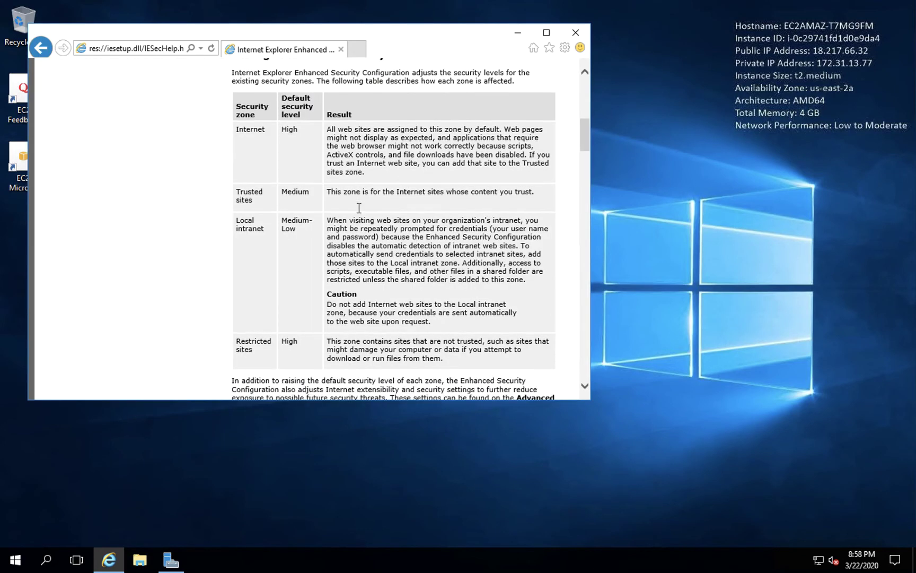
pyautogui.click(39, 56)
pyautogui.click(387, 157)
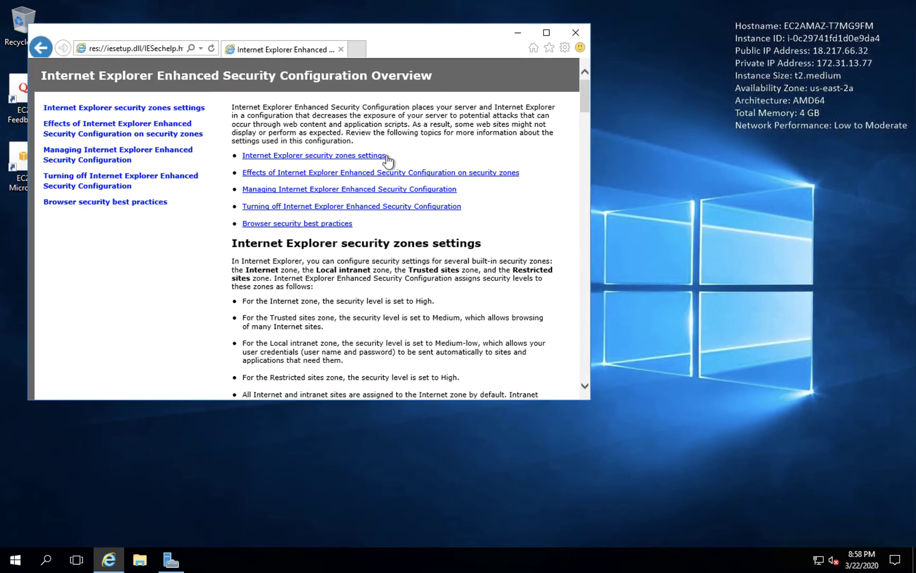
pyautogui.click(389, 207)
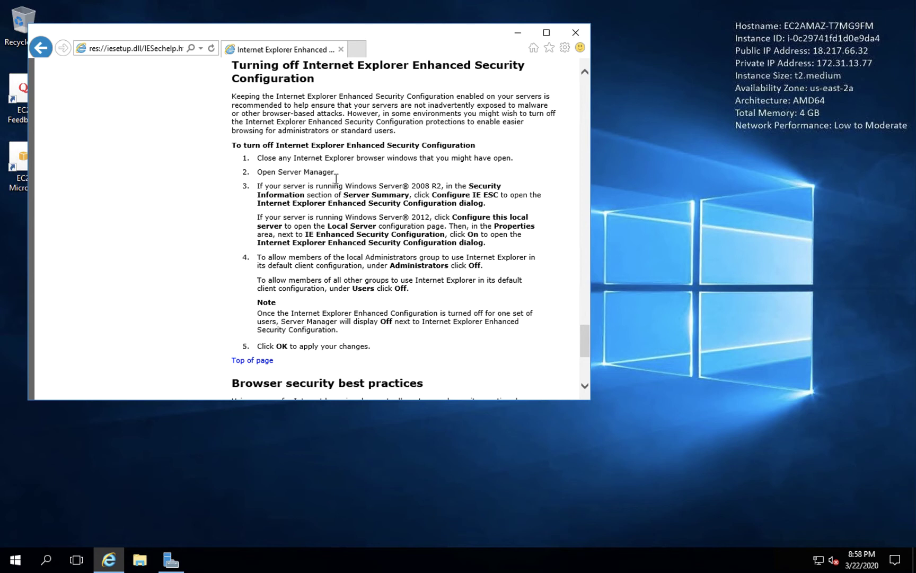
pyautogui.moveTo(336, 185); pyautogui.dragTo(361, 197)
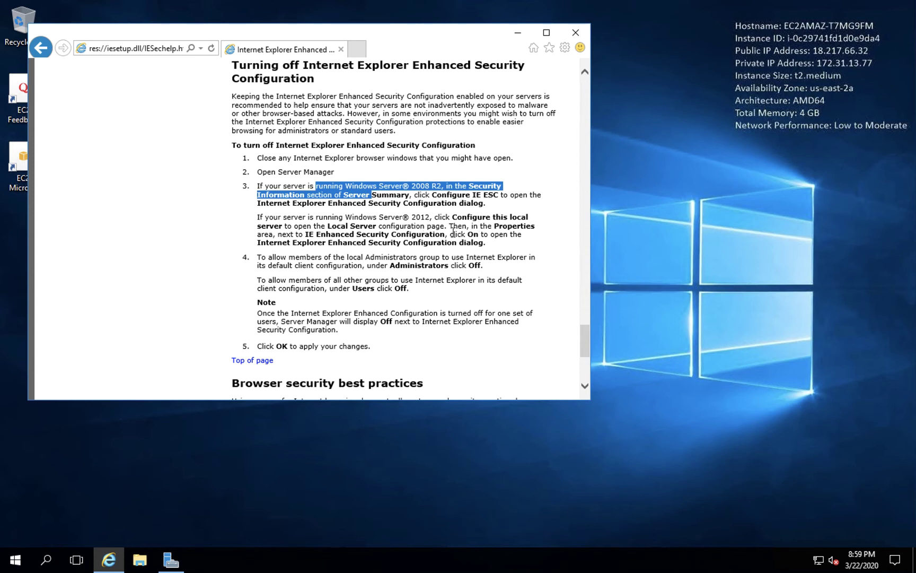
# In Server Manager, turn off Internet Explorer Enhanced Security Configuration for administrators and apply the setting.
pyautogui.click(171, 559)
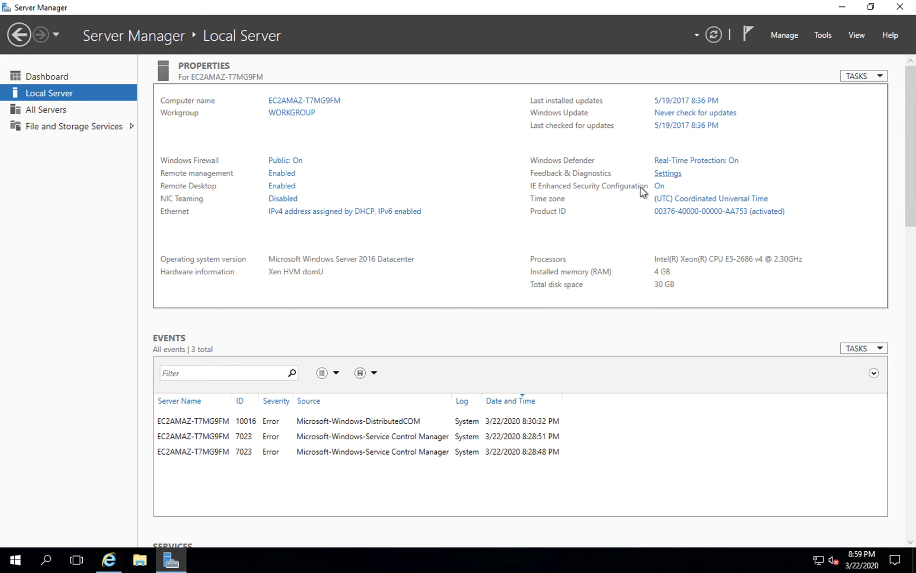
pyautogui.click(659, 186)
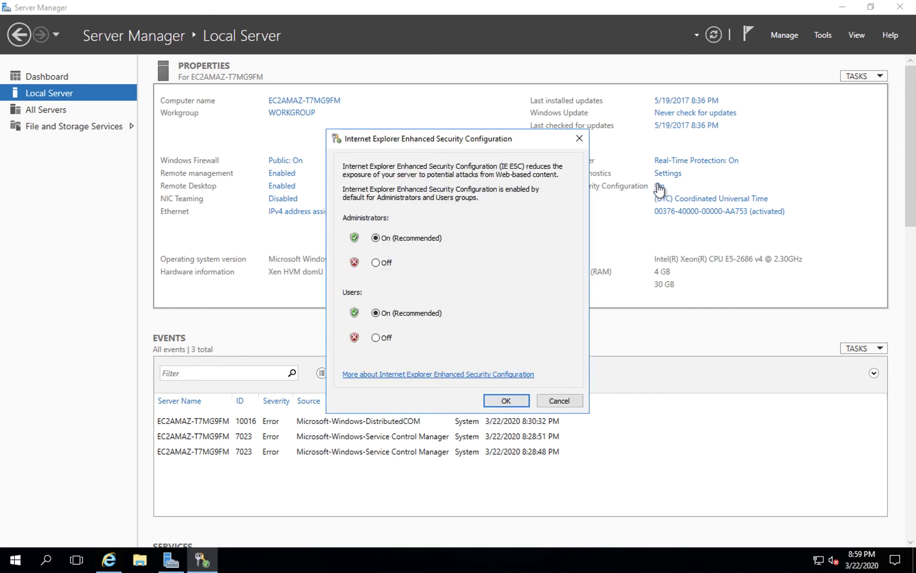
pyautogui.click(375, 263)
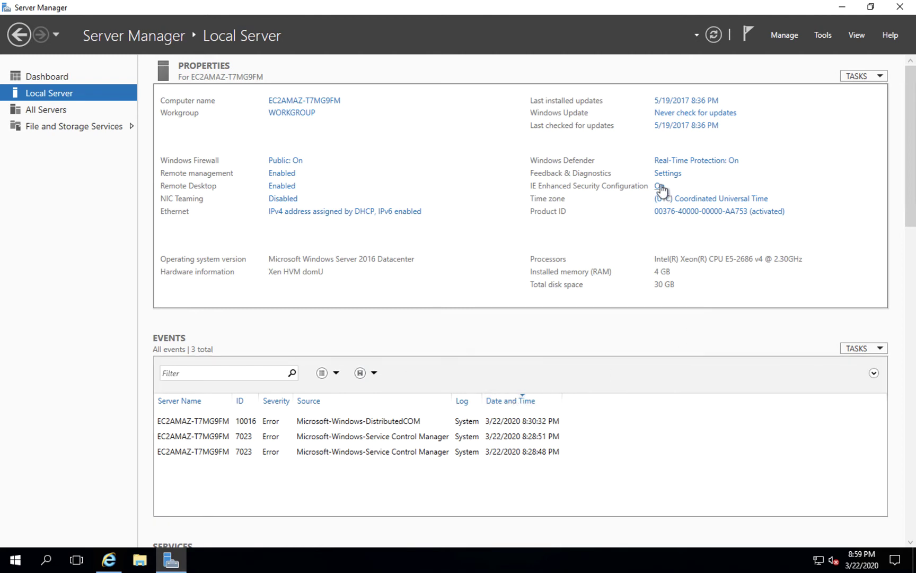
pyautogui.click(660, 187)
pyautogui.click(509, 398)
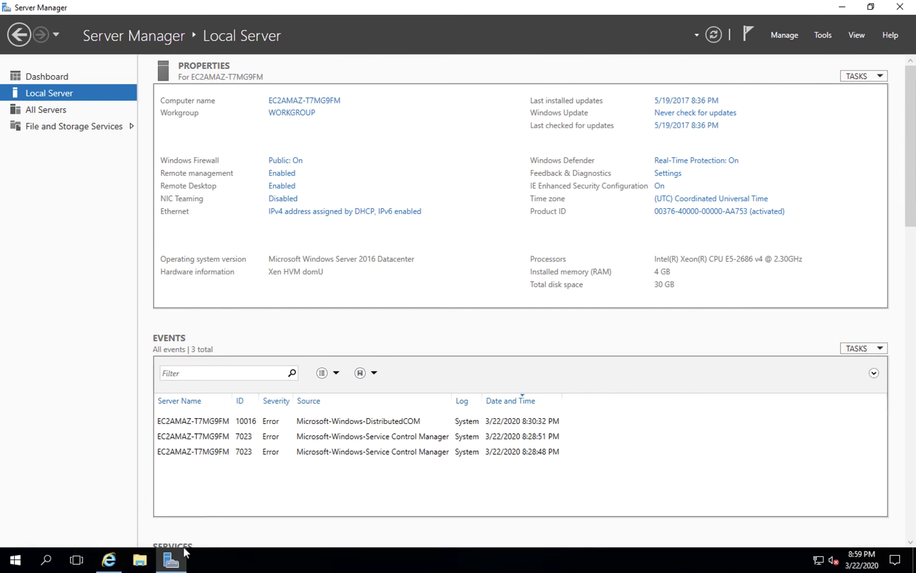
# Restart Internet Explorer and permanently dismiss the Protected mode message for the Local intranet zone.
pyautogui.click(110, 563)
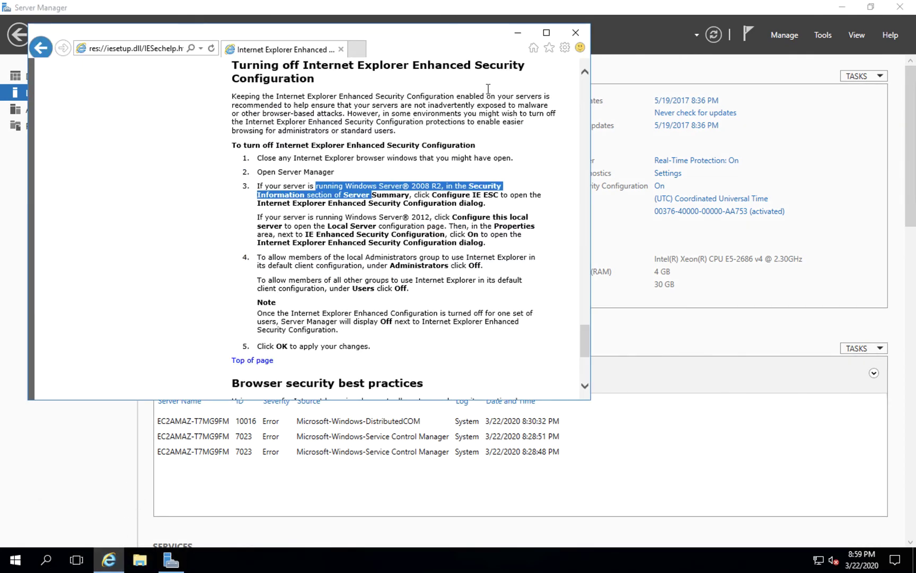
pyautogui.click(575, 33)
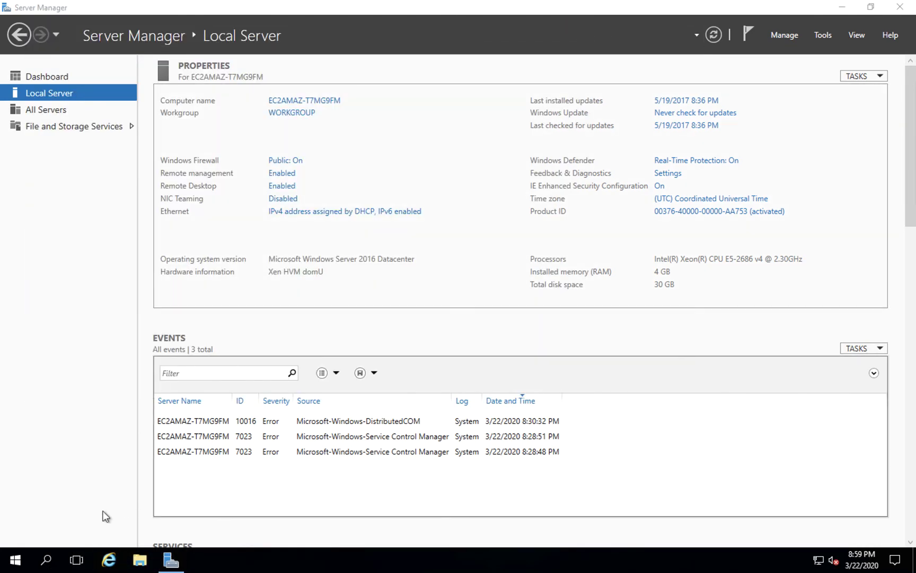
pyautogui.click(110, 561)
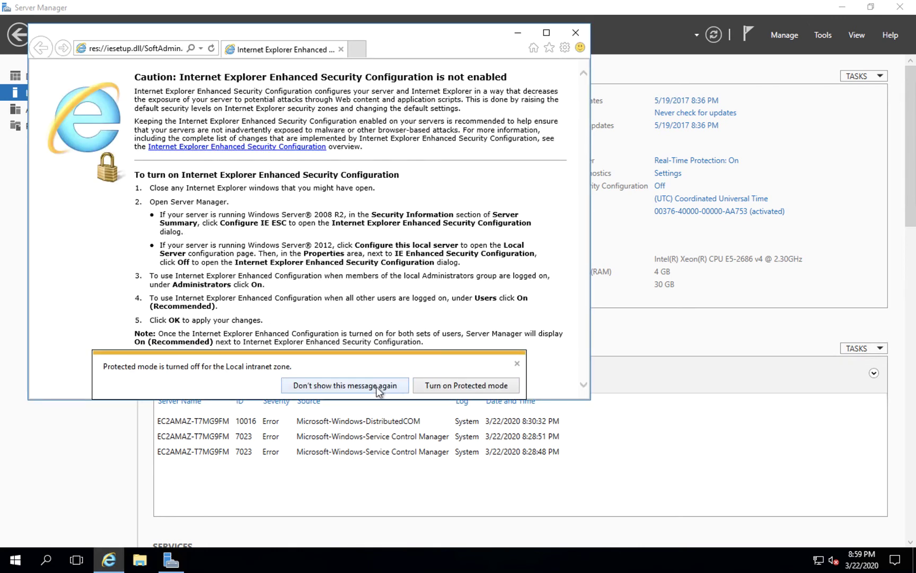
pyautogui.click(345, 386)
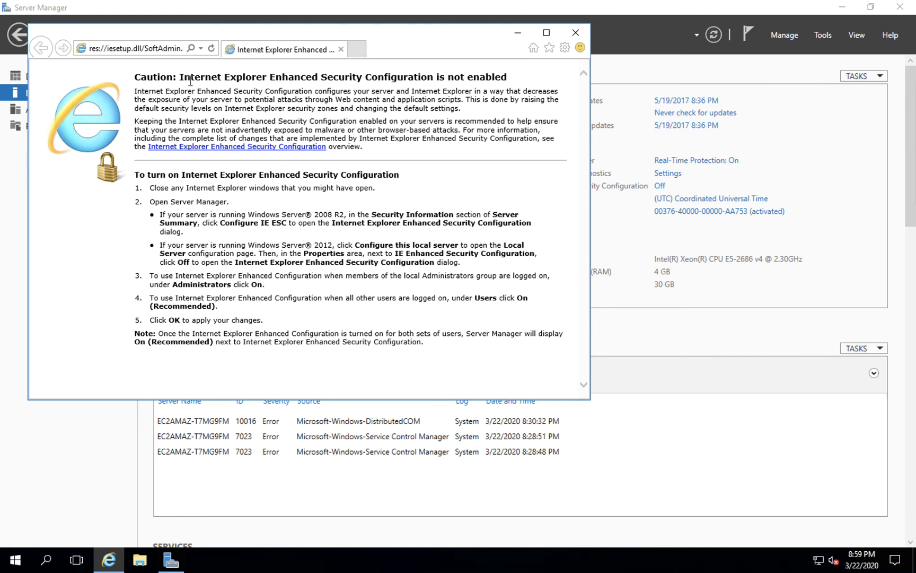
# Go to google.com and enlarge the Internet Explorer window to show the whole page.
pyautogui.click(169, 49)
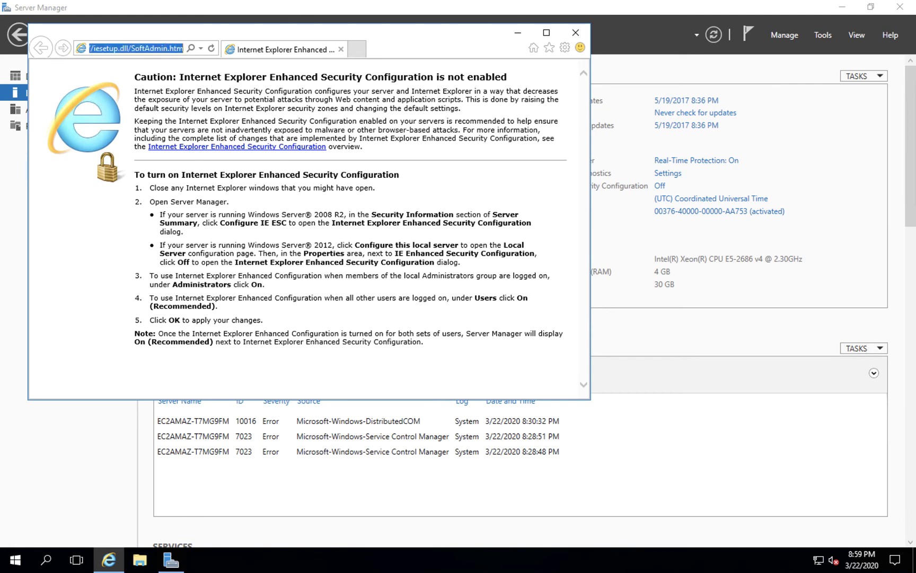
pyautogui.write('google.com')
pyautogui.press('Return')
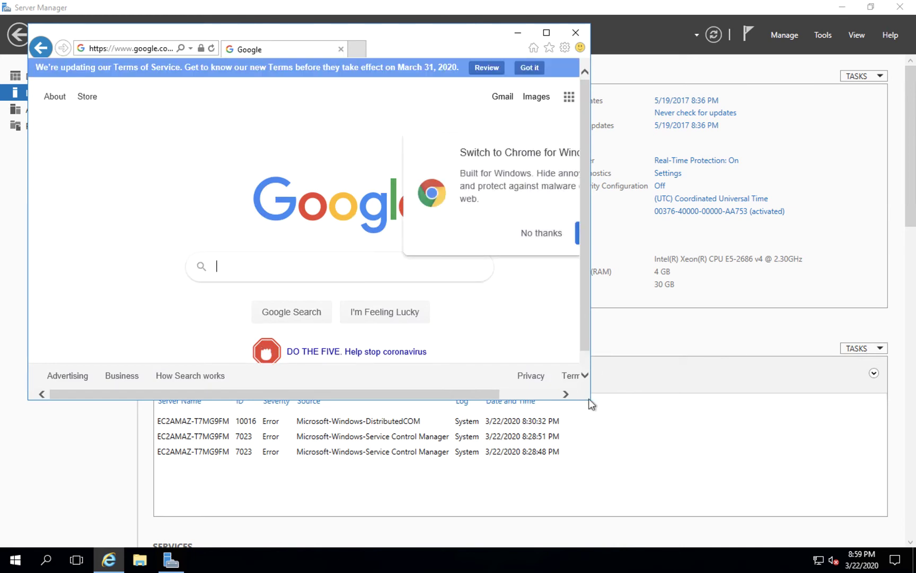
pyautogui.moveTo(590, 400); pyautogui.dragTo(882, 488)
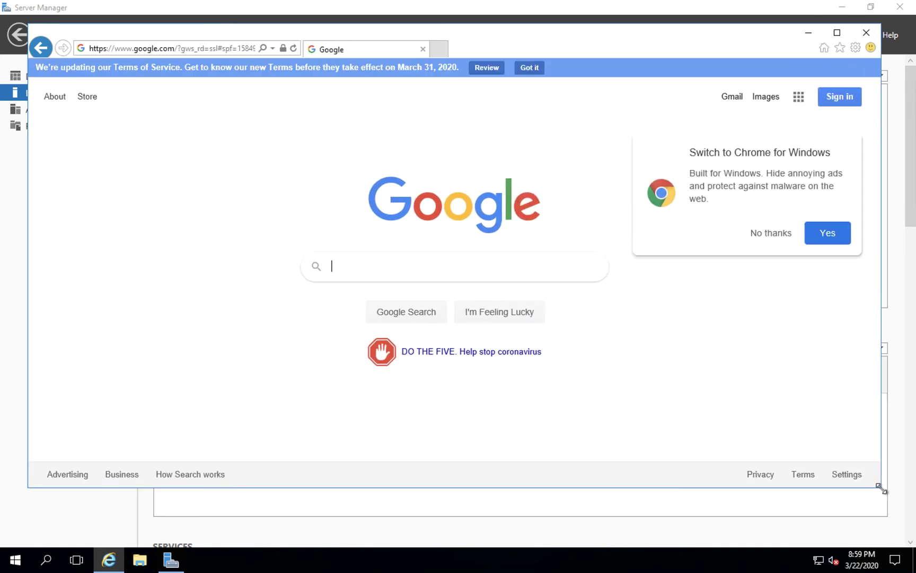
# Download Google Chrome with usage-statistics reporting turned off, run ChromeSetup.exe, and accept the cookie notice.
pyautogui.click(828, 233)
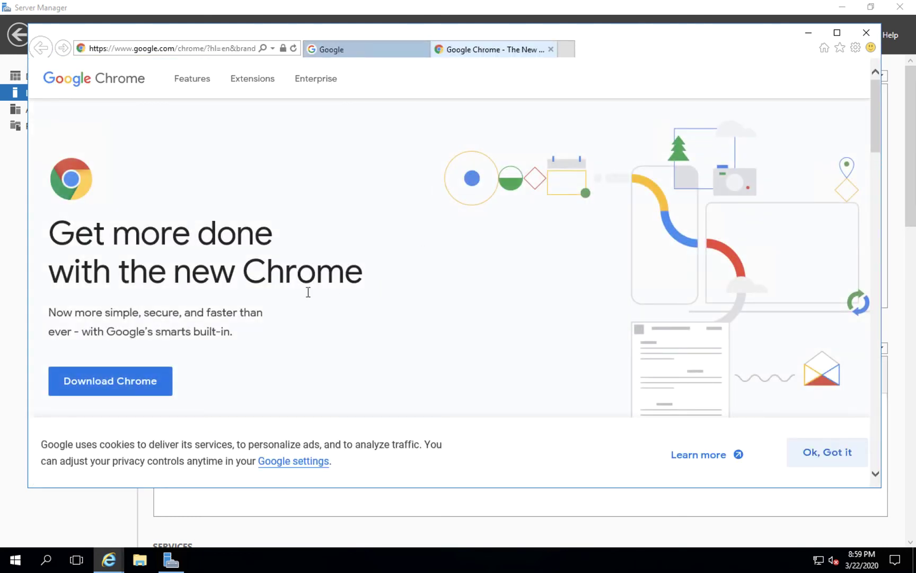
pyautogui.click(118, 380)
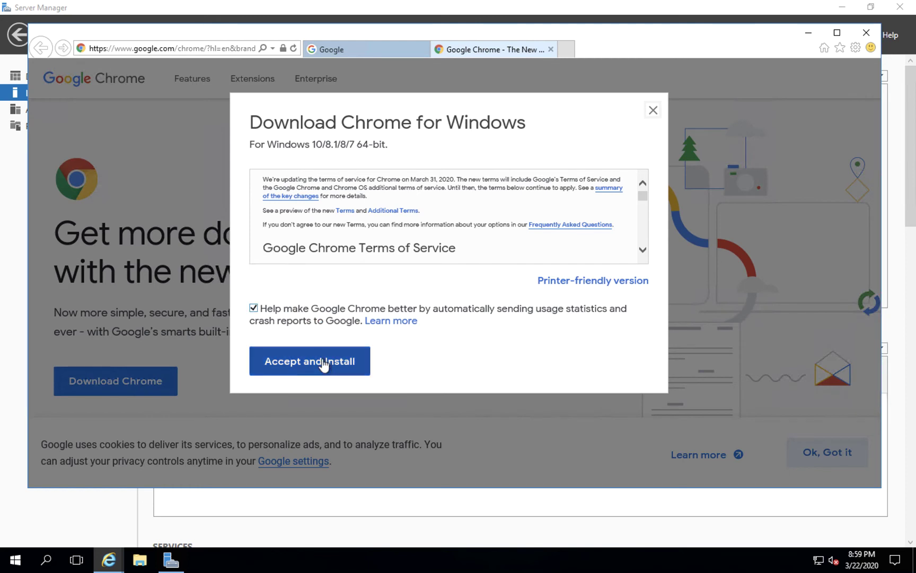
pyautogui.click(292, 312)
pyautogui.click(313, 363)
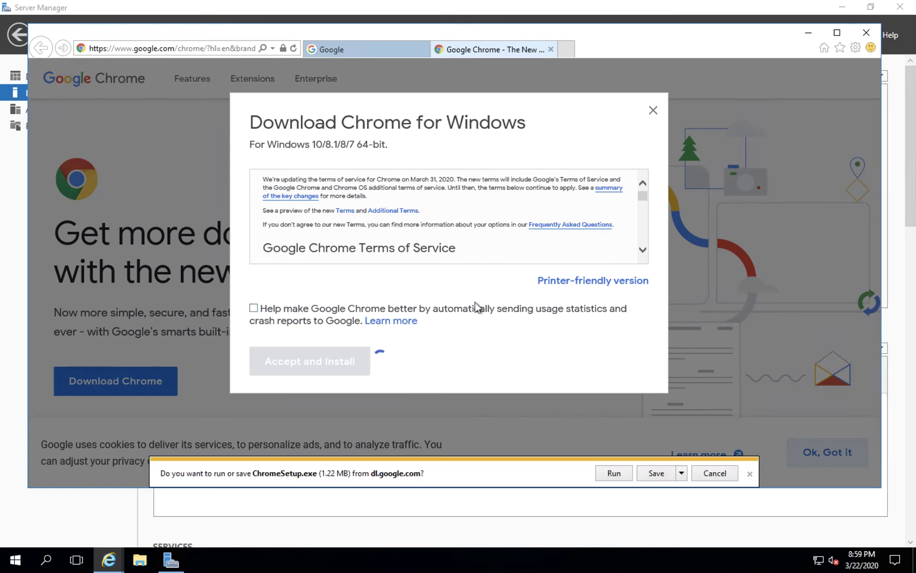
pyautogui.click(609, 473)
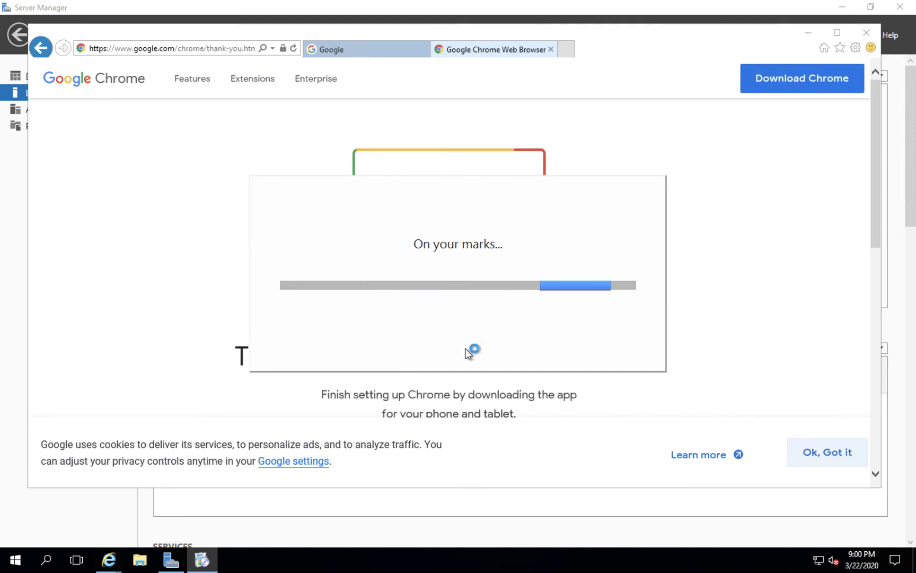
pyautogui.click(816, 459)
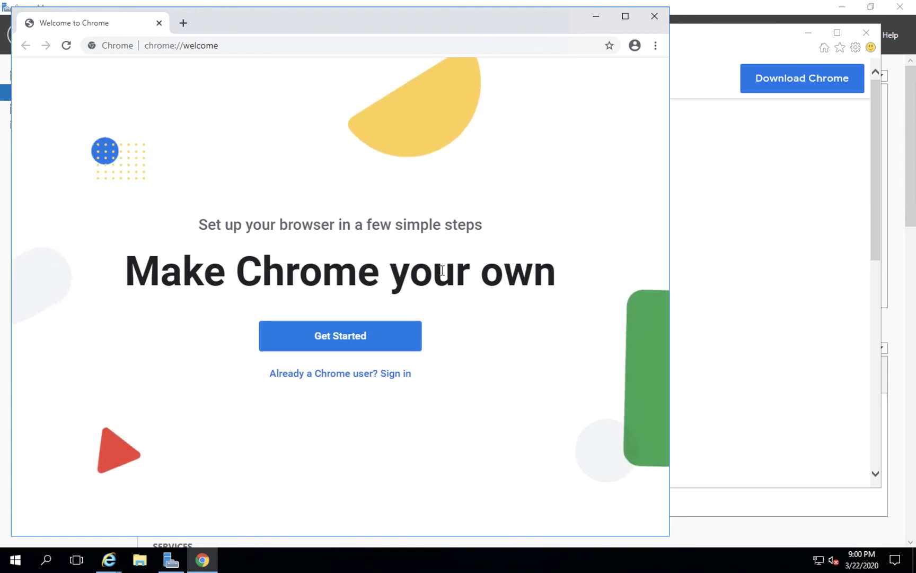
# Close the Chrome welcome window, Internet Explorer with all its tabs, and Server Manager.
pyautogui.click(654, 16)
pyautogui.click(866, 32)
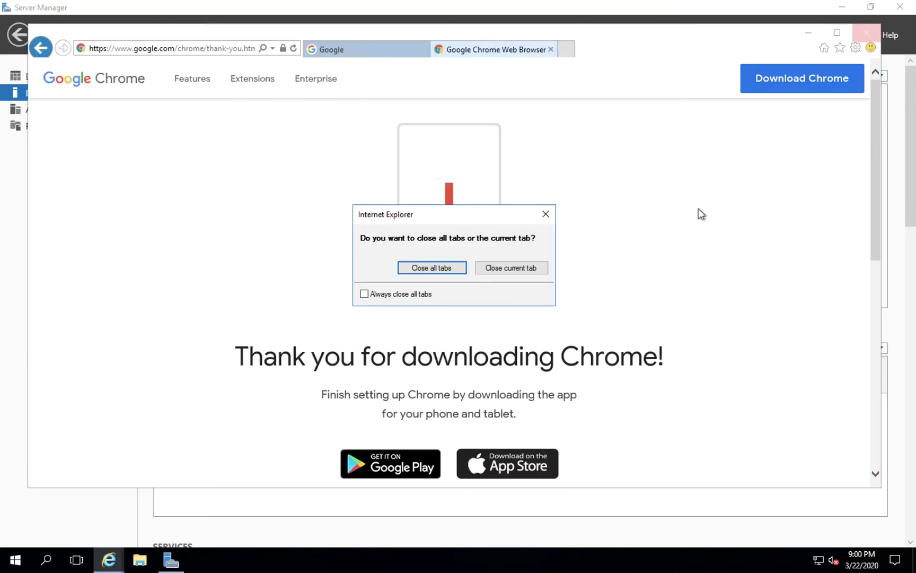
pyautogui.click(451, 269)
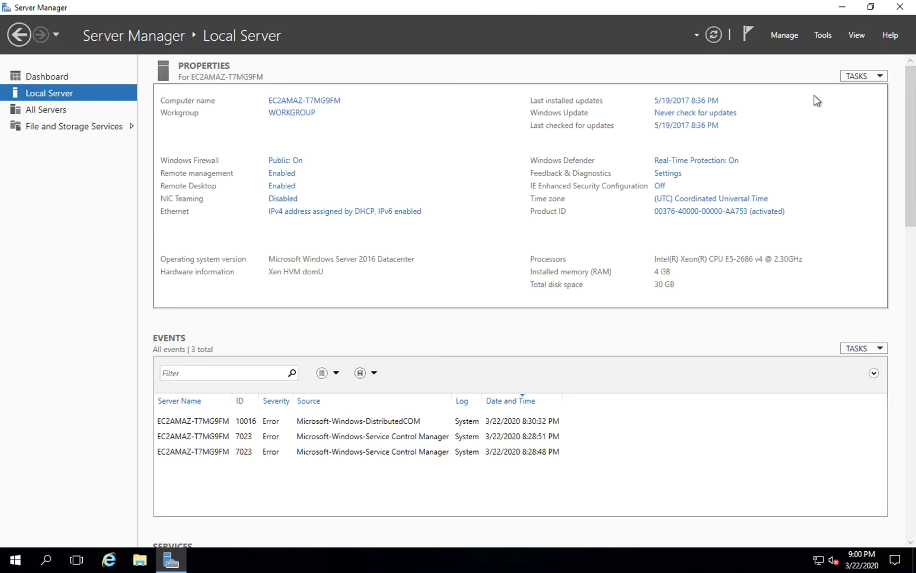
pyautogui.click(900, 7)
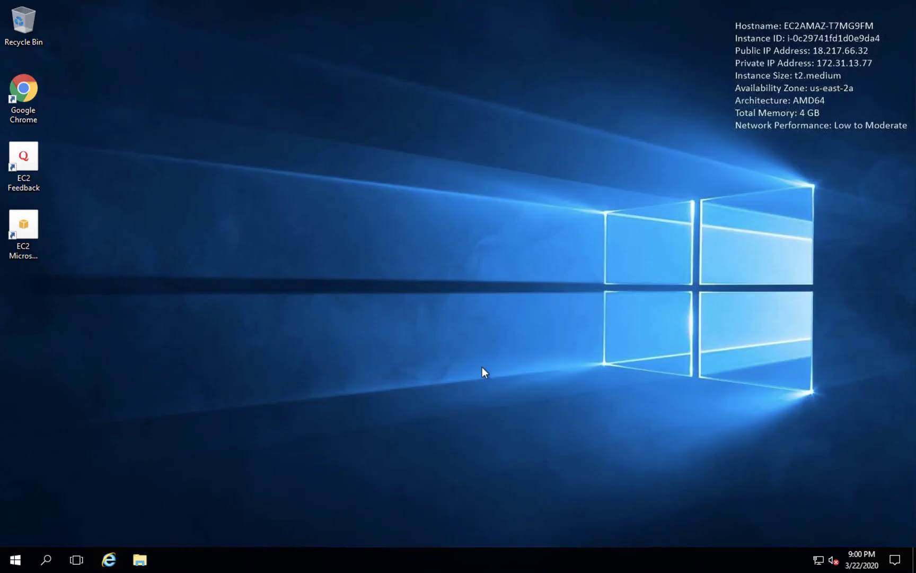
# Launch Google Chrome and pin it to Start, moving its tile to the middle beneath the Windows Server group.
pyautogui.click(15, 559)
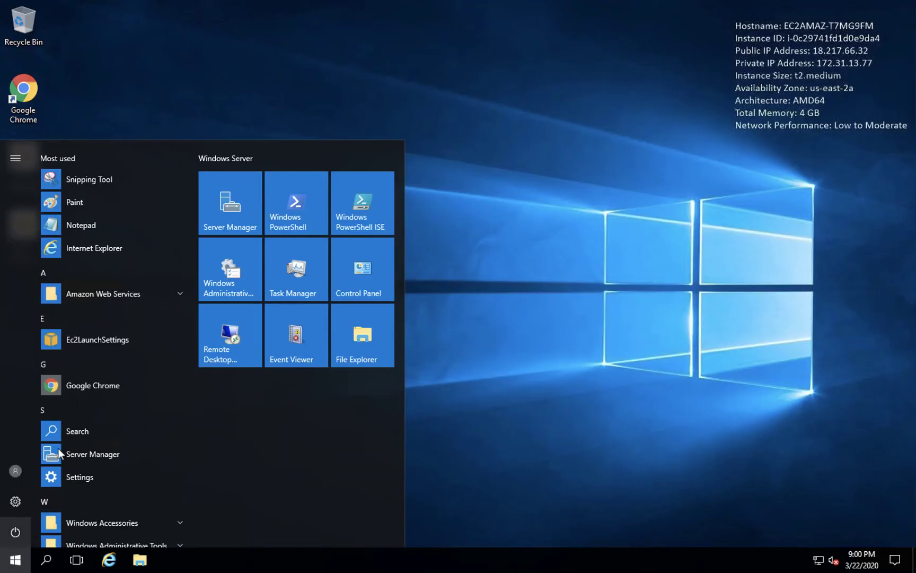
pyautogui.click(98, 384)
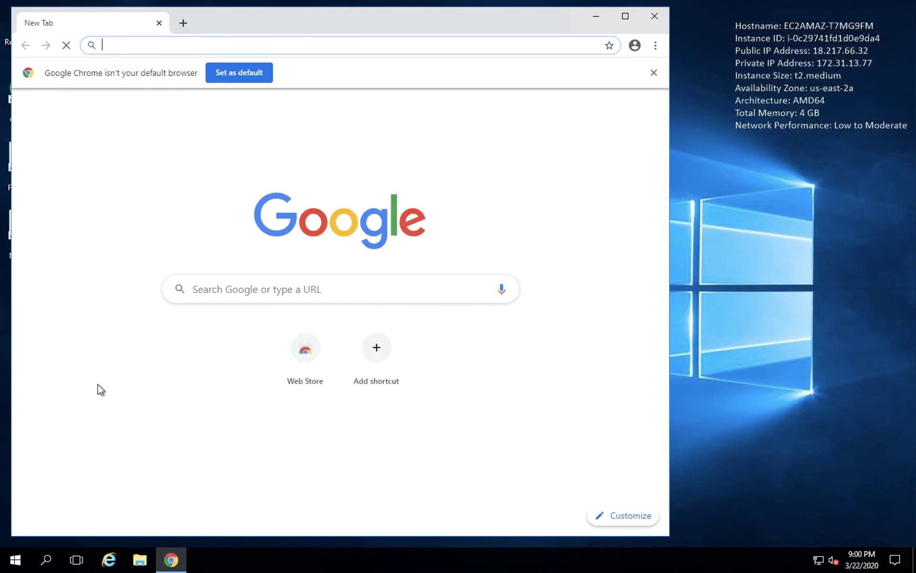
pyautogui.click(13, 559)
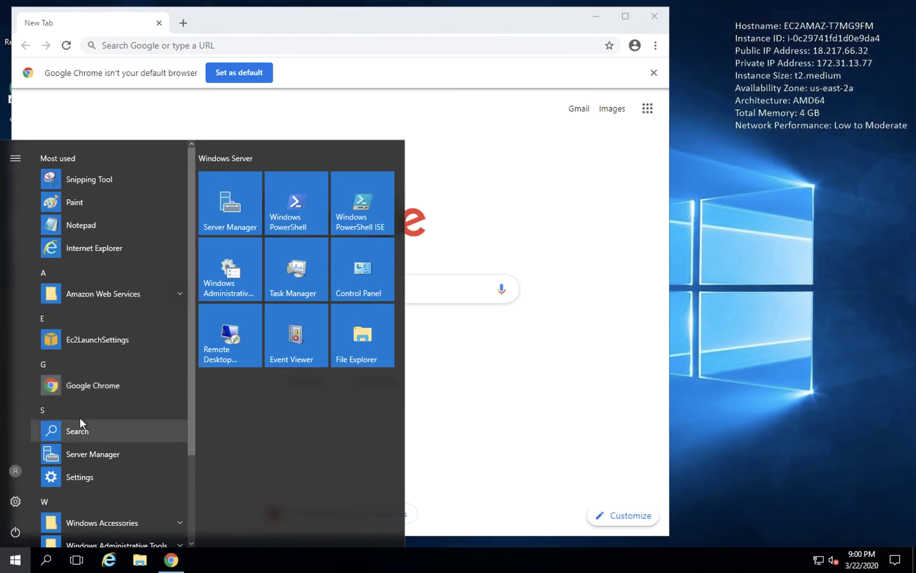
pyautogui.rightClick(94, 388)
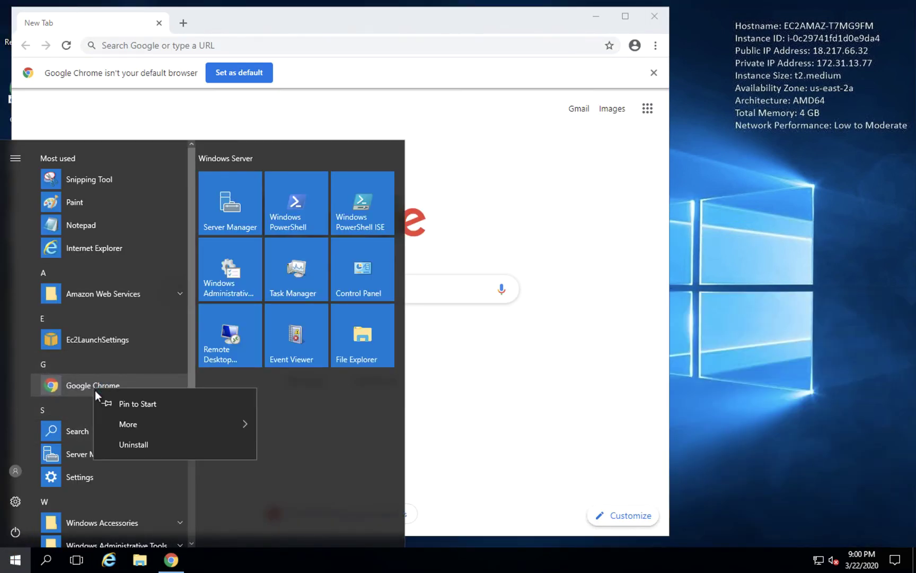
pyautogui.click(121, 401)
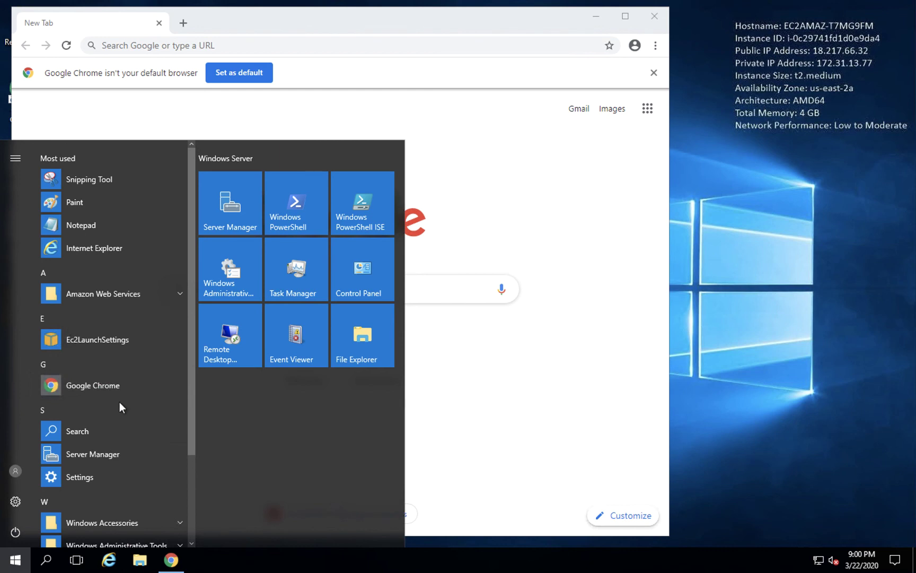
pyautogui.rightClick(79, 380)
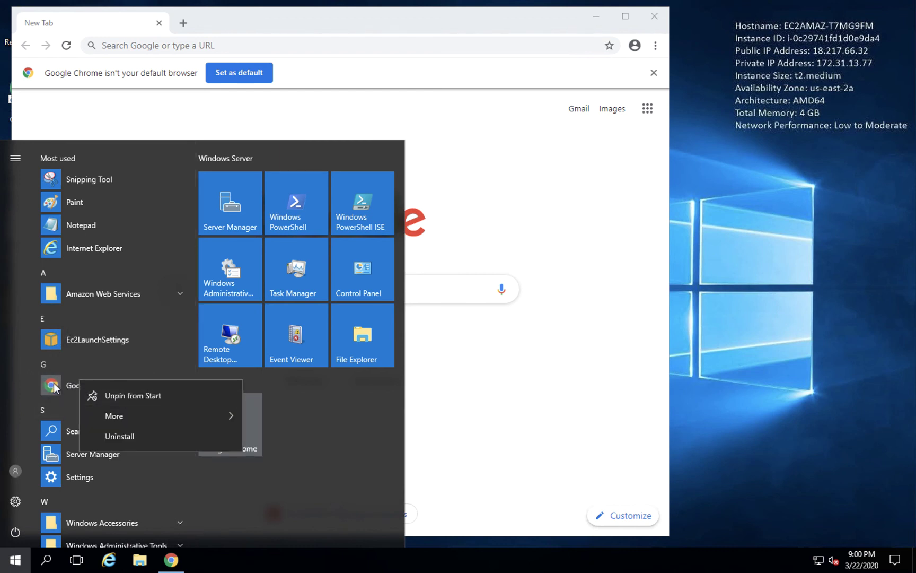
pyautogui.press('Escape')
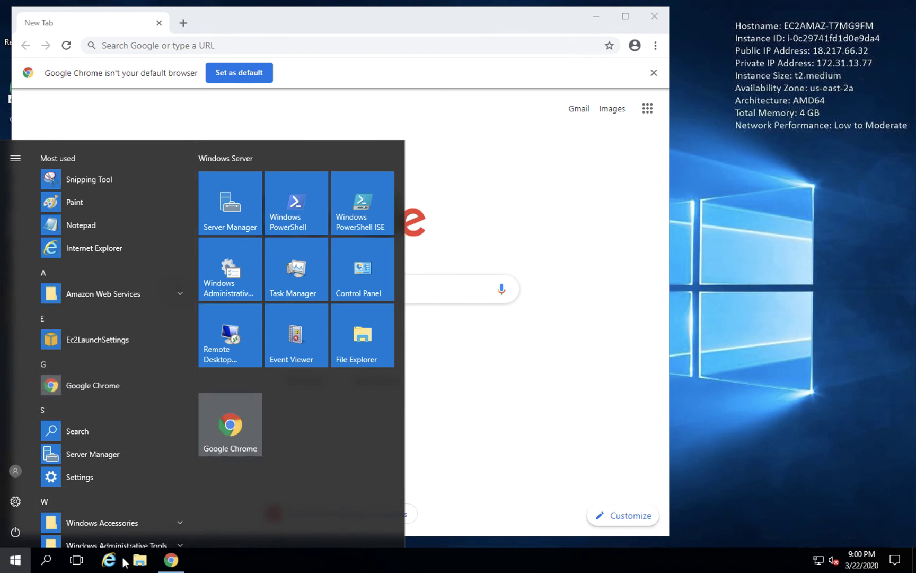
pyautogui.moveTo(238, 430); pyautogui.dragTo(251, 466)
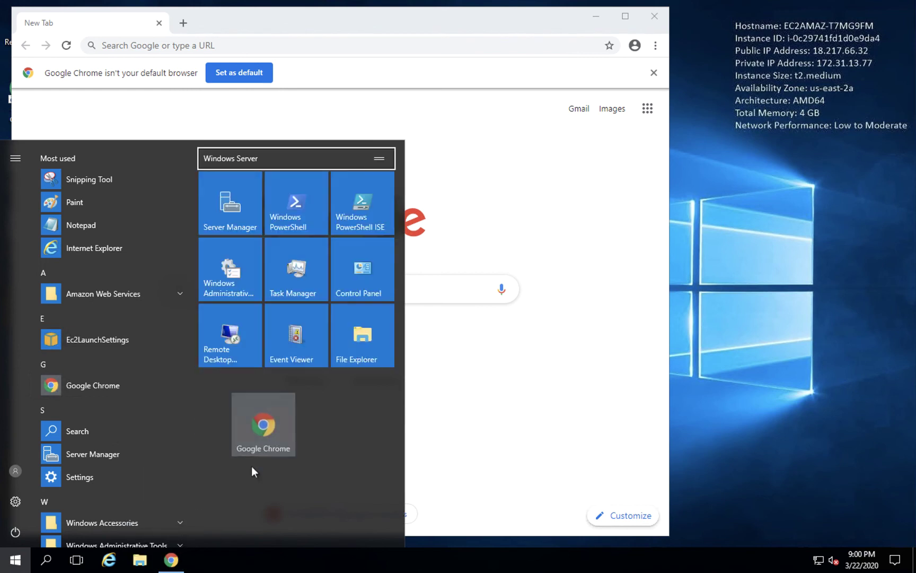
pyautogui.rightClick(69, 390)
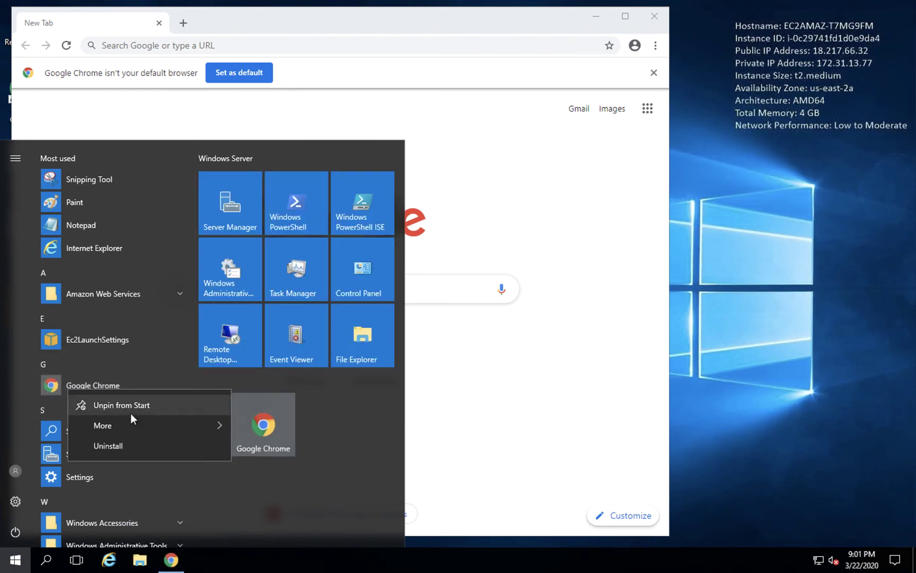
pyautogui.moveTo(130, 422)
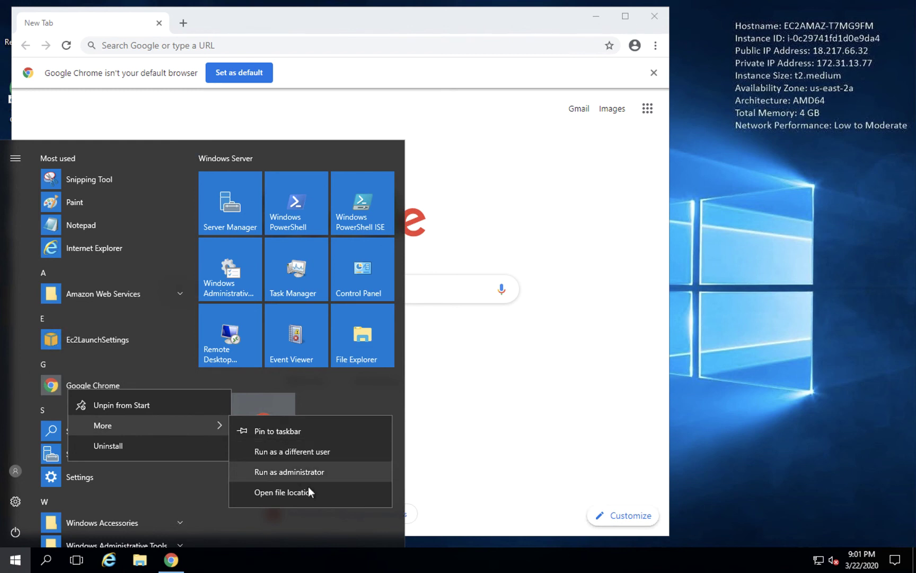
pyautogui.click(492, 443)
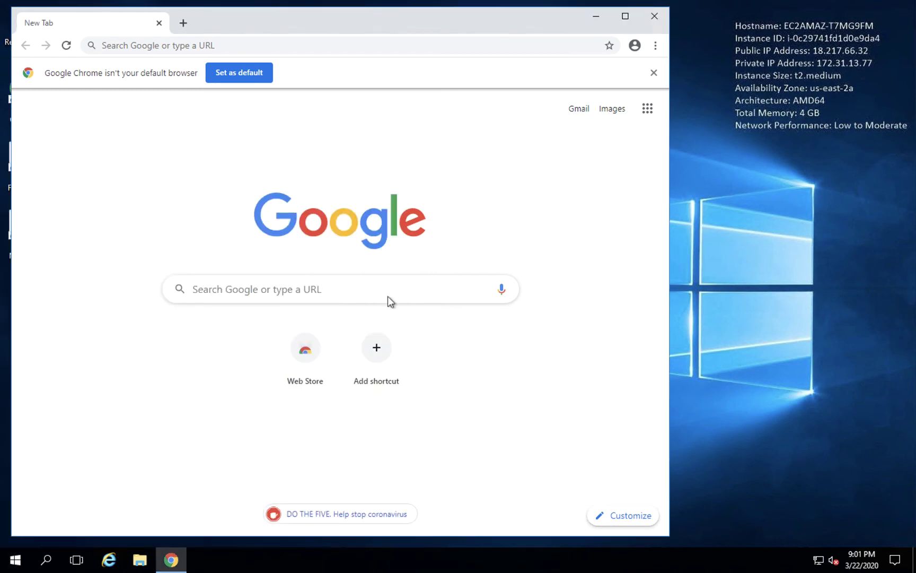
# Set Google Chrome as the default web browser and close the Settings and Chrome windows.
pyautogui.click(236, 71)
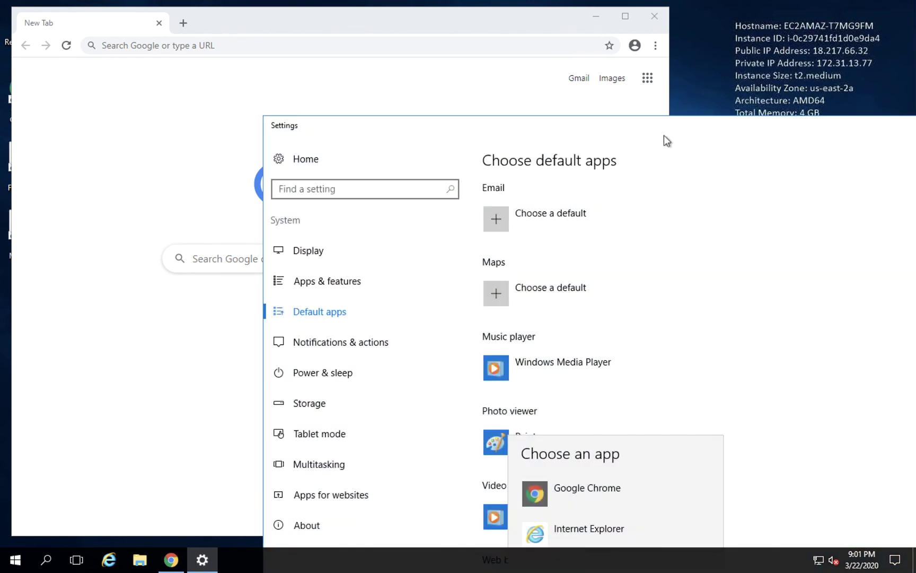
pyautogui.click(577, 477)
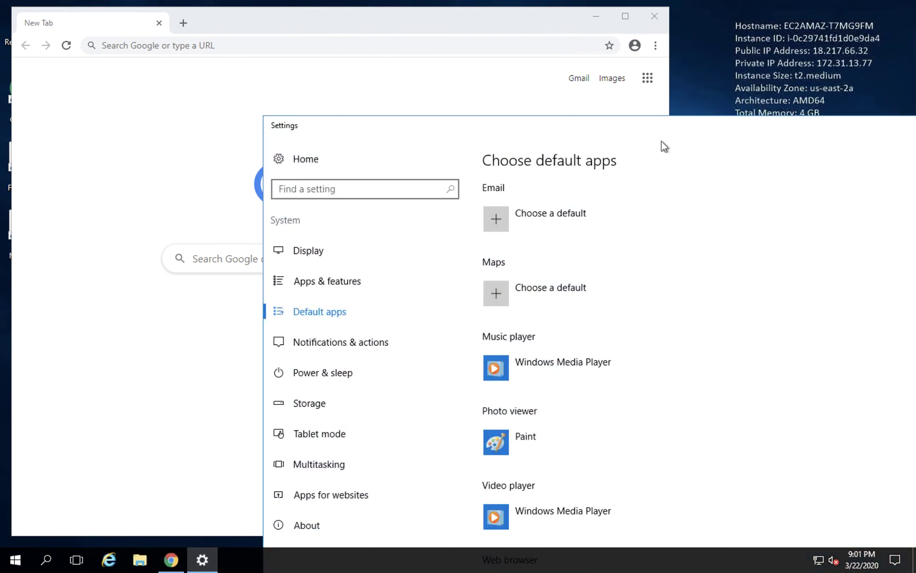
pyautogui.moveTo(664, 127); pyautogui.dragTo(549, 78)
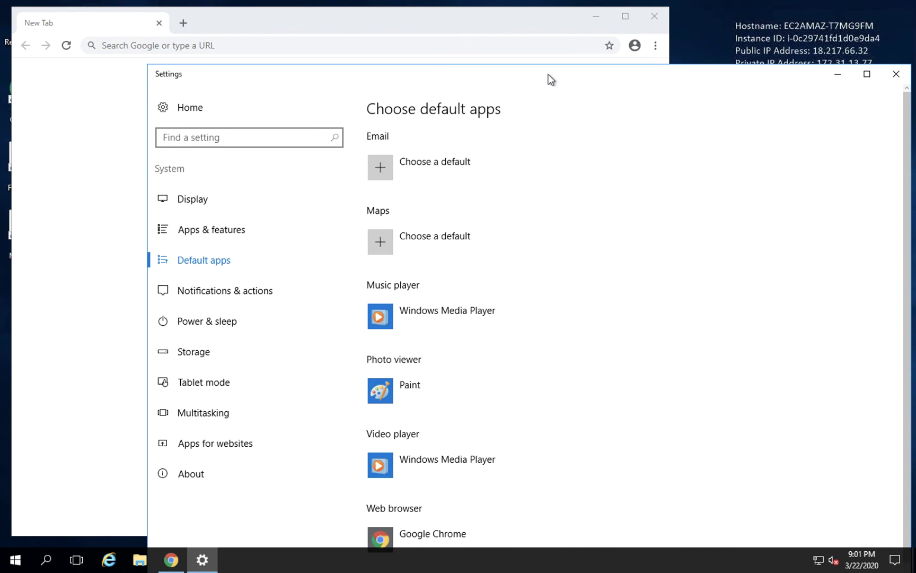
pyautogui.click(897, 78)
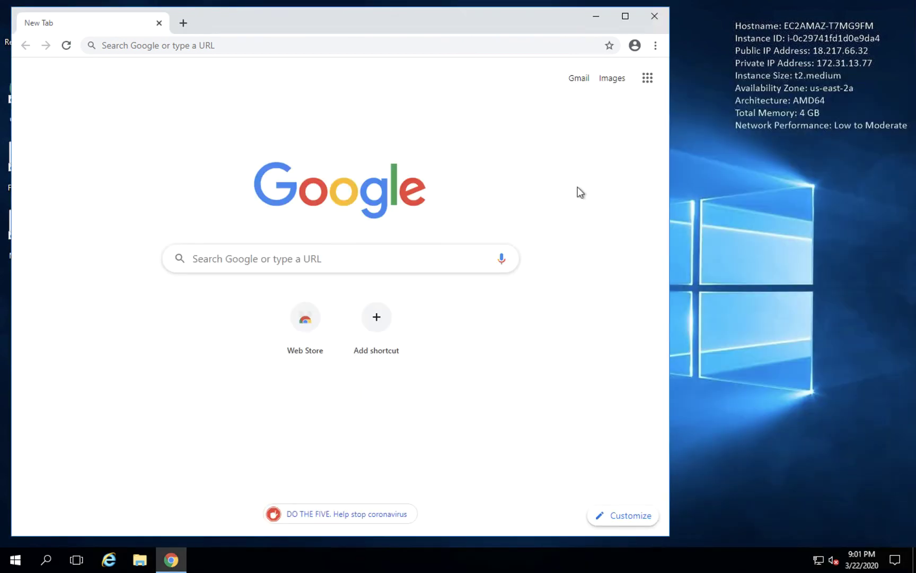
pyautogui.click(660, 16)
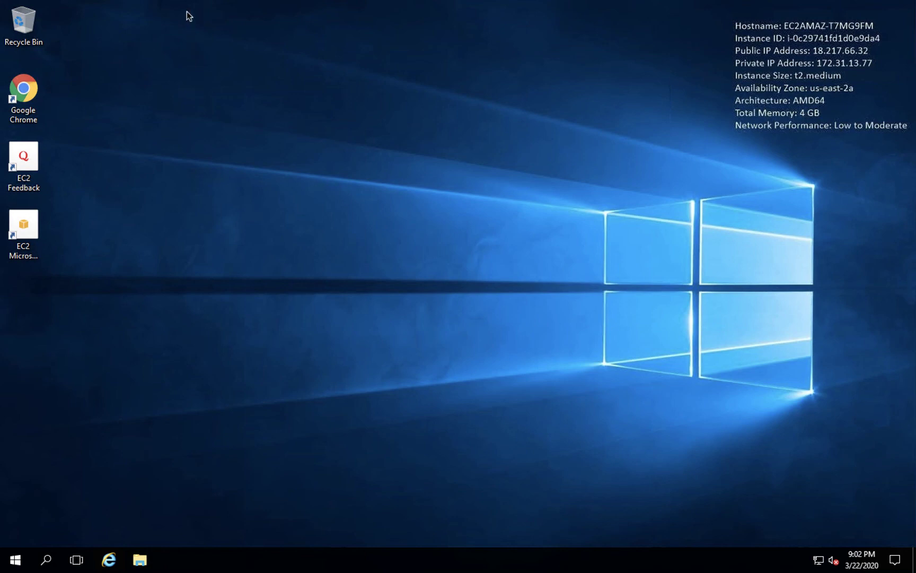
# Disconnect from the remote Windows session and minimize Microsoft Remote Desktop.
pyautogui.moveTo(195, 3)
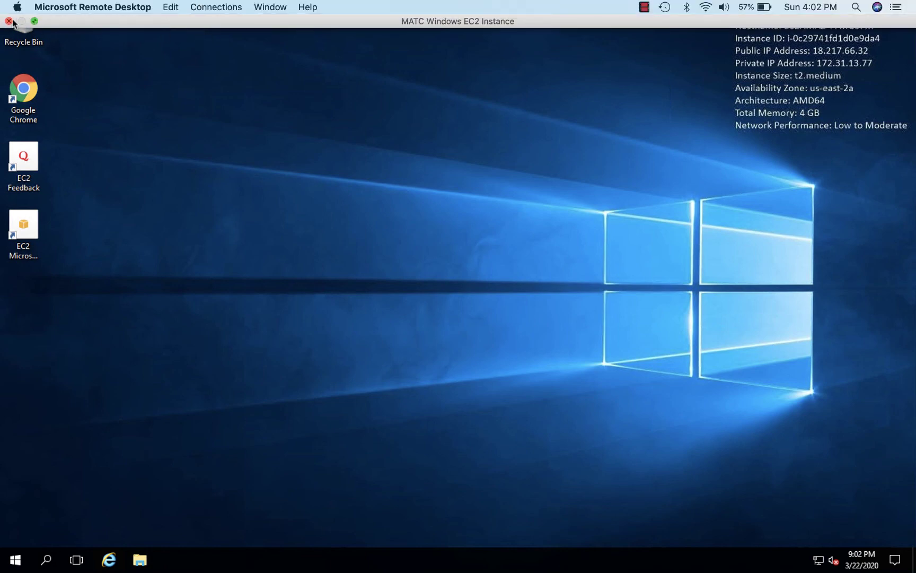
pyautogui.click(23, 555)
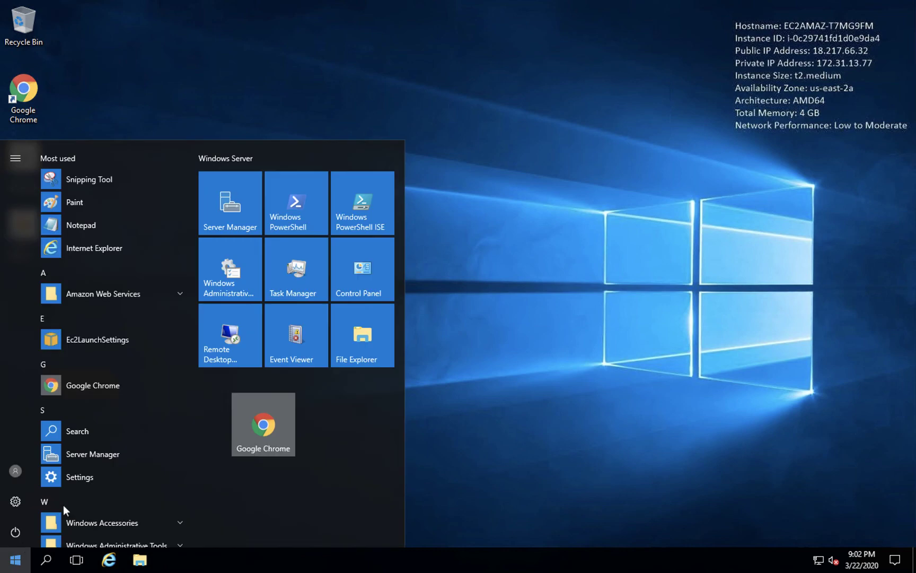
pyautogui.click(16, 533)
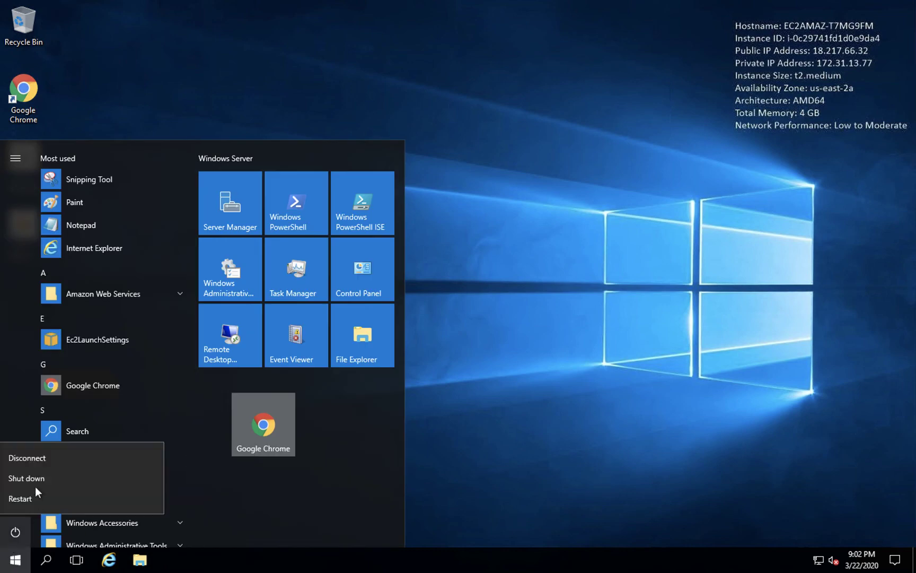
pyautogui.click(38, 458)
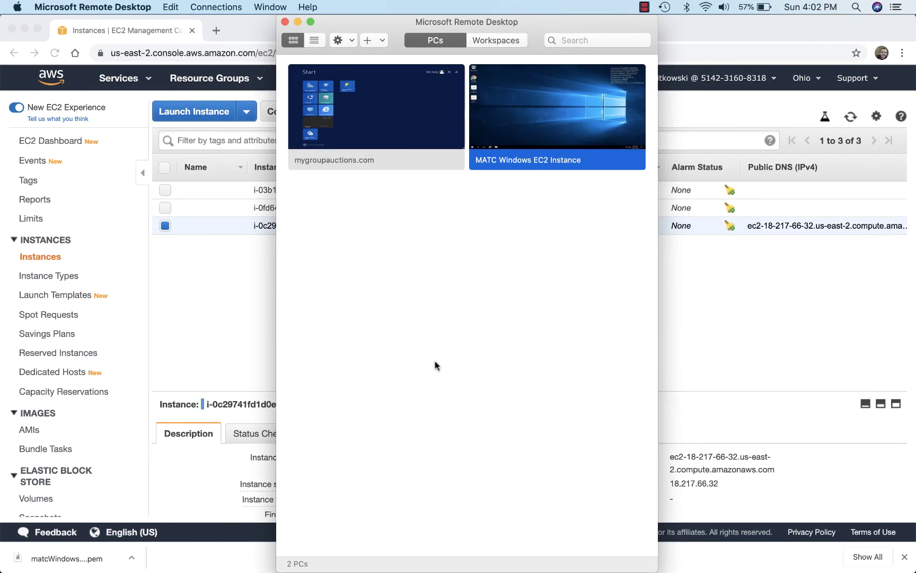
pyautogui.moveTo(536, 143)
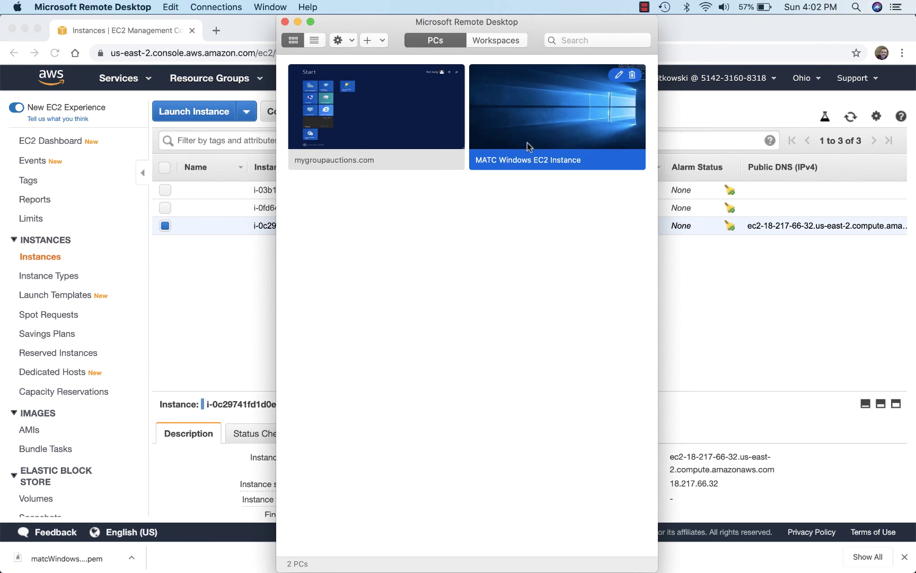
pyautogui.click(298, 21)
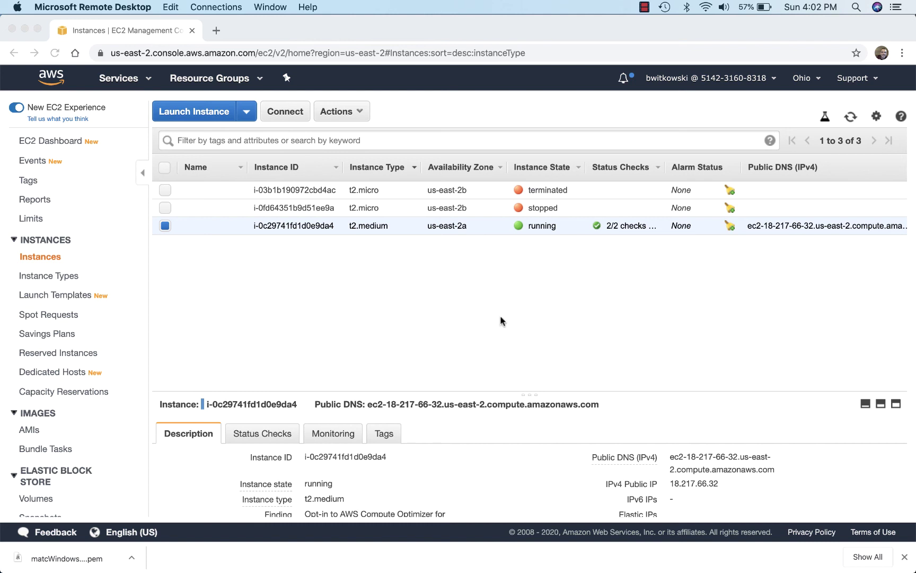
# In the EC2 console, dismiss the downloads bar and stop only the running t2.medium instance, confirming the stop.
pyautogui.click(905, 557)
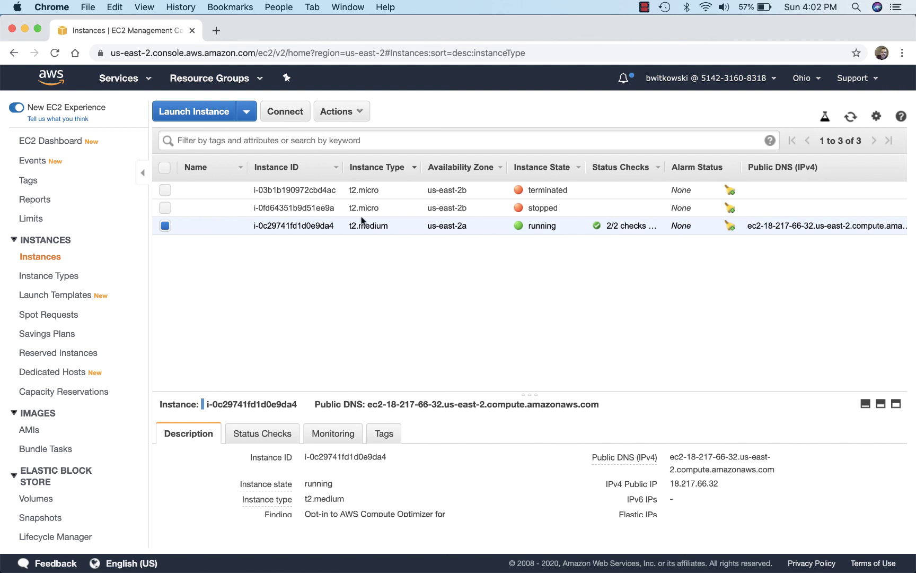
pyautogui.doubleClick(542, 208)
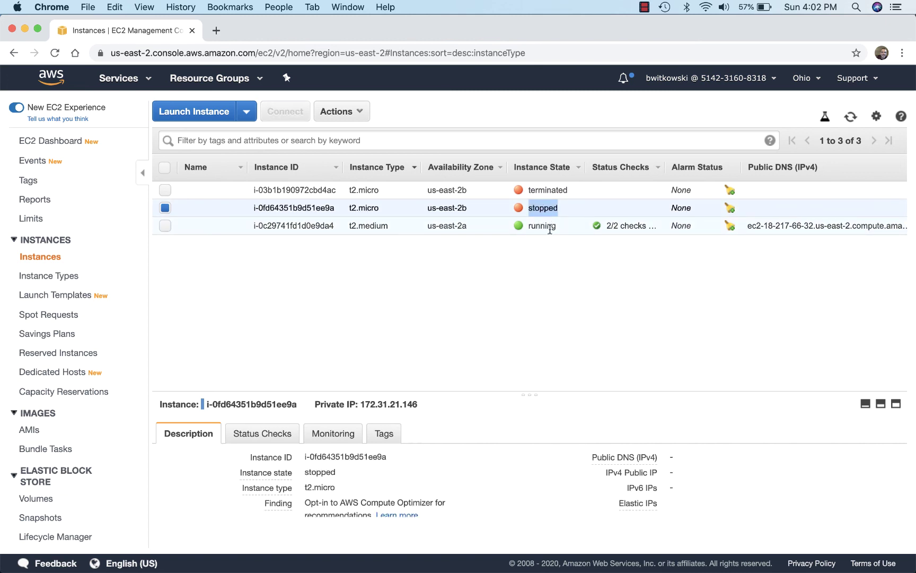
pyautogui.click(165, 226)
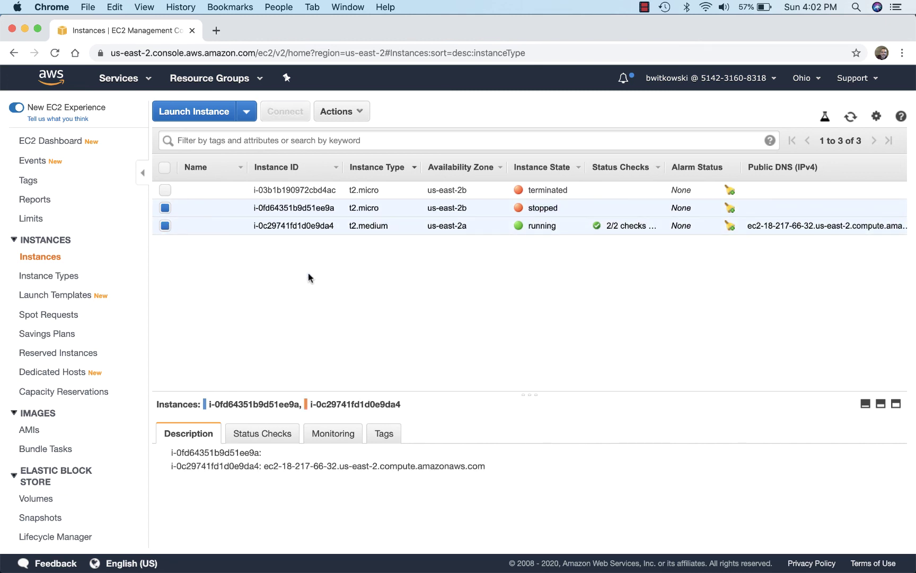
pyautogui.click(166, 208)
pyautogui.click(352, 113)
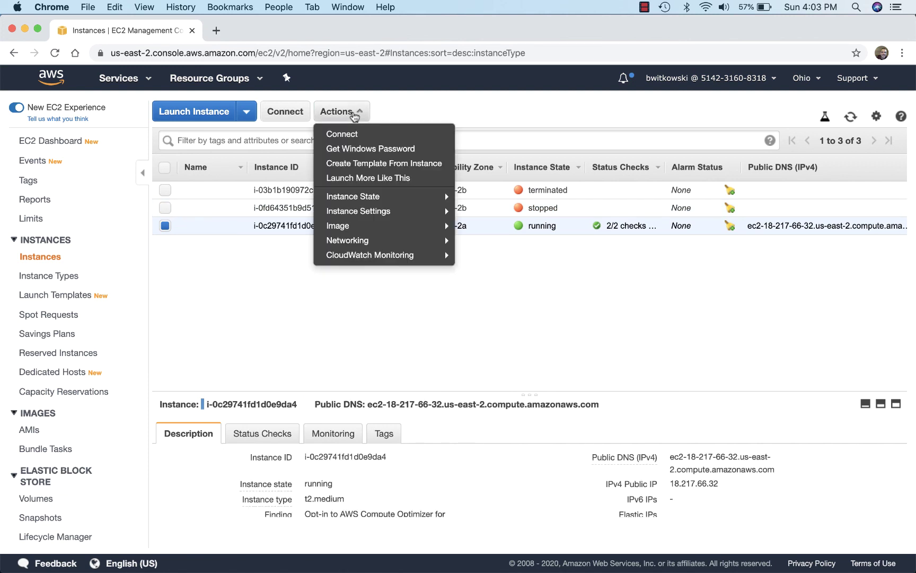
pyautogui.moveTo(381, 198)
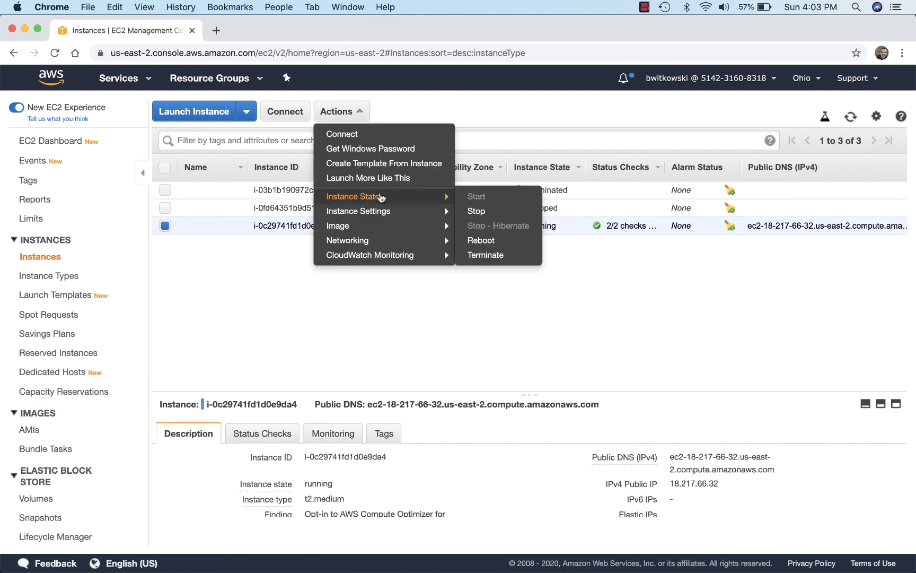
pyautogui.click(468, 210)
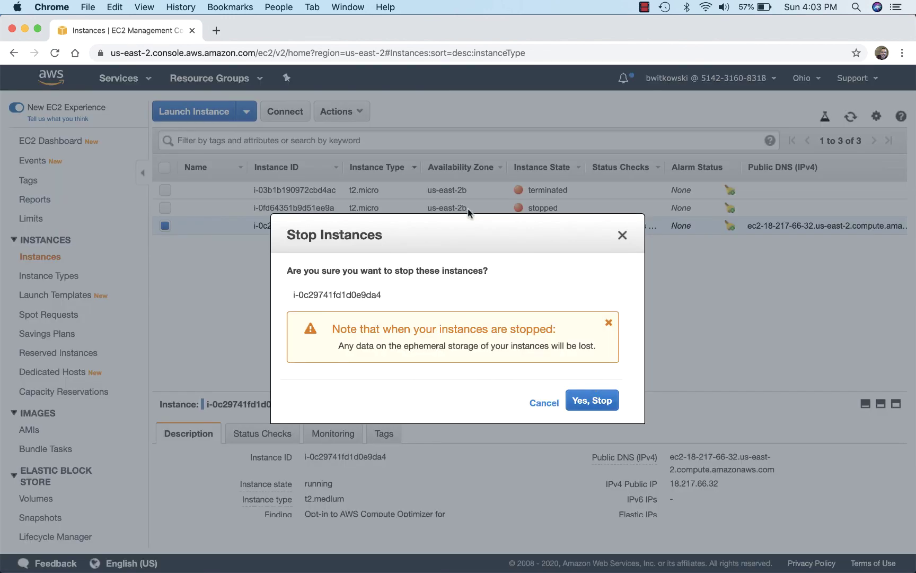
pyautogui.click(594, 399)
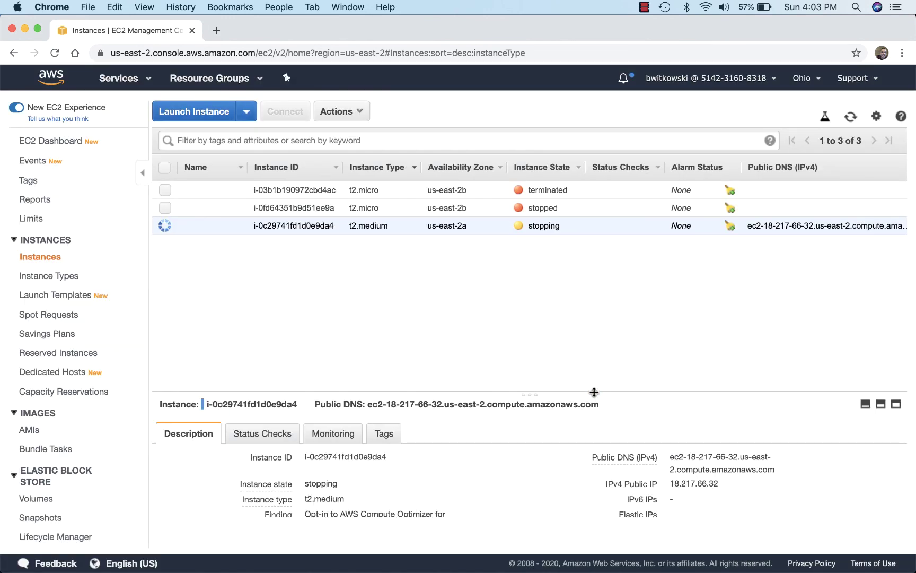